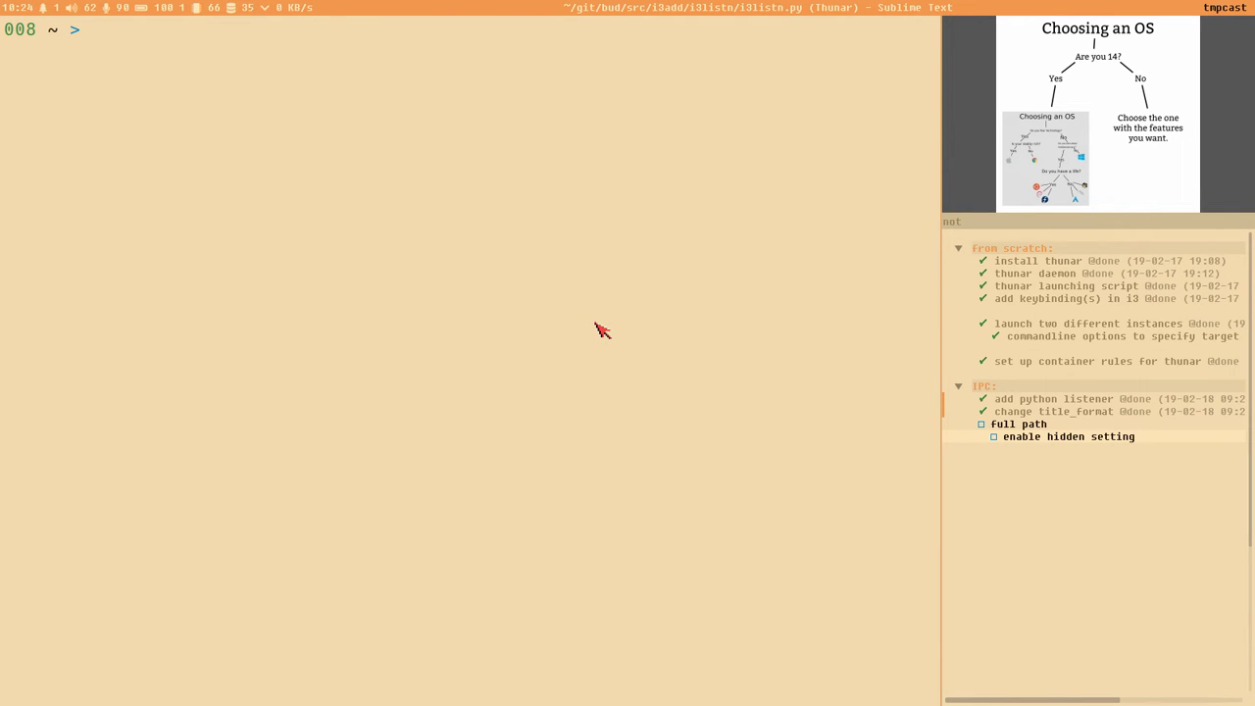
- Print the words "show me", "the XFCE" and "settings" on separate lines as a terminal banner with toilet at width 333
{"action": "type", "text": "let -w 333 \"$(printf '%s\\n' \"show me\" \"the XFCE\" \"settings\")\""}
{"action": "key", "text": "Return"}
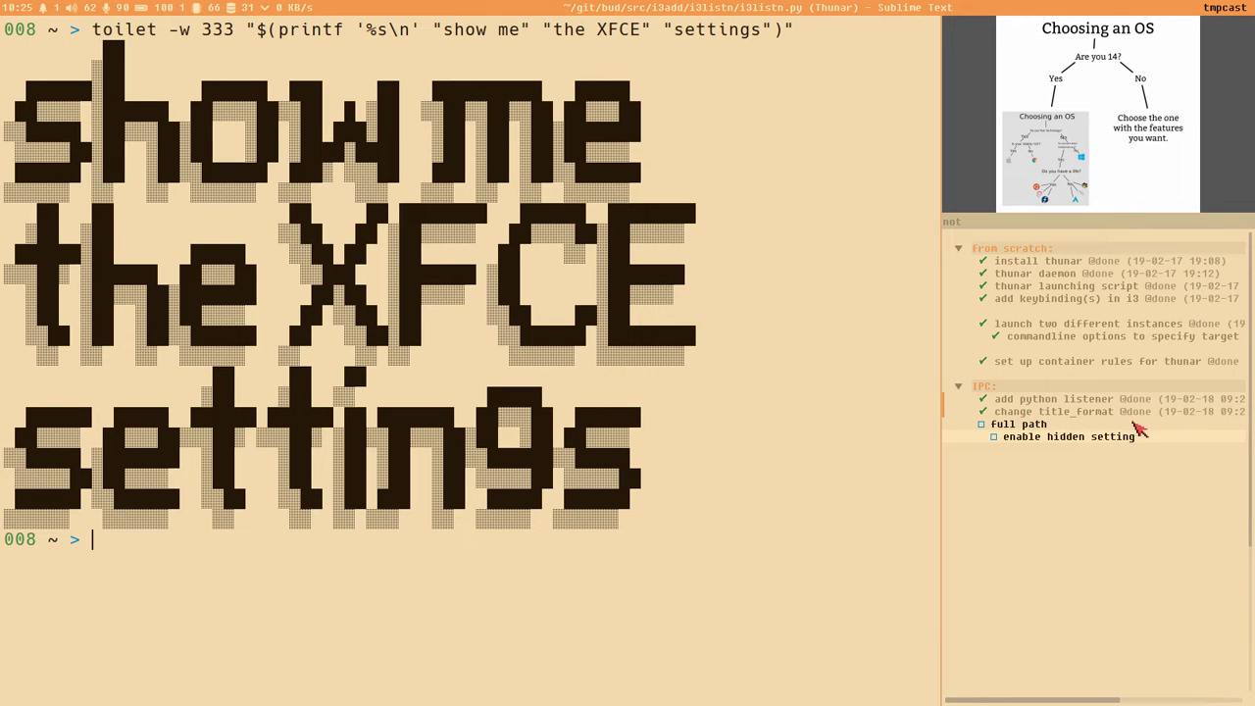
- Open a file manager window on the home folder beside the notes and enlarge the Sublime Text editor showing thunarIPC.py
{"action": "left_click", "coordinate": [1043, 411]}
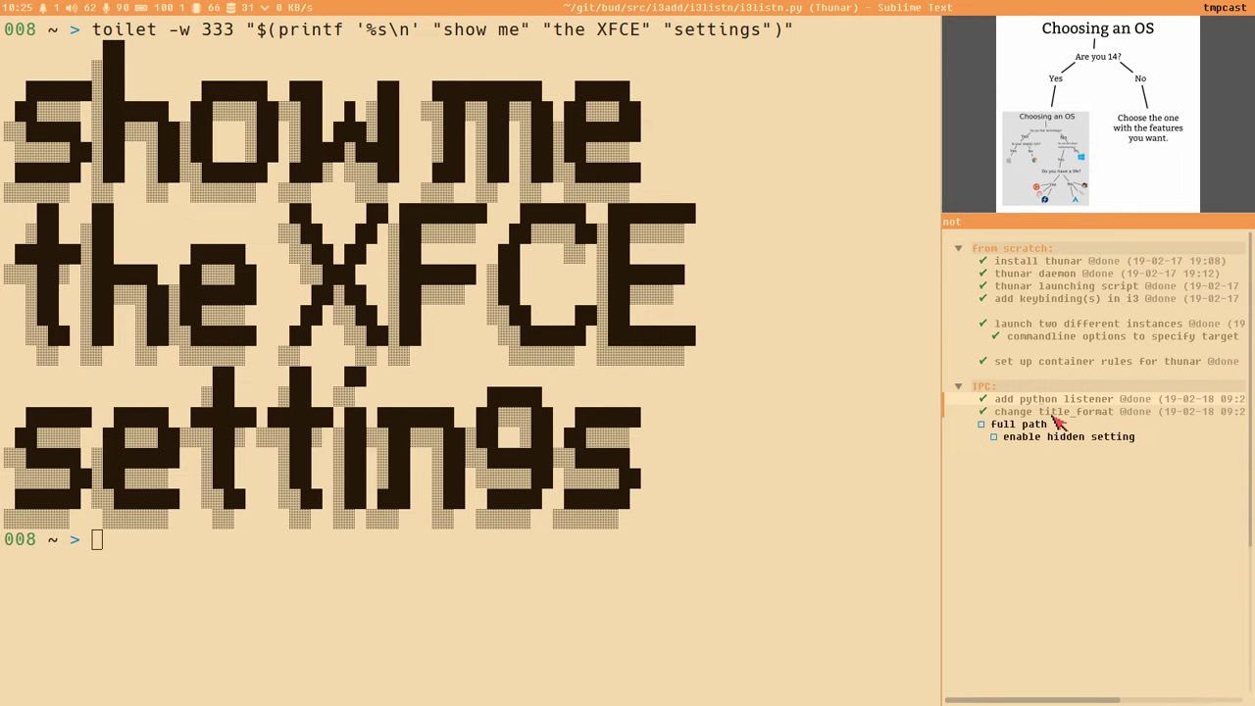
{"action": "key", "text": "super+e"}
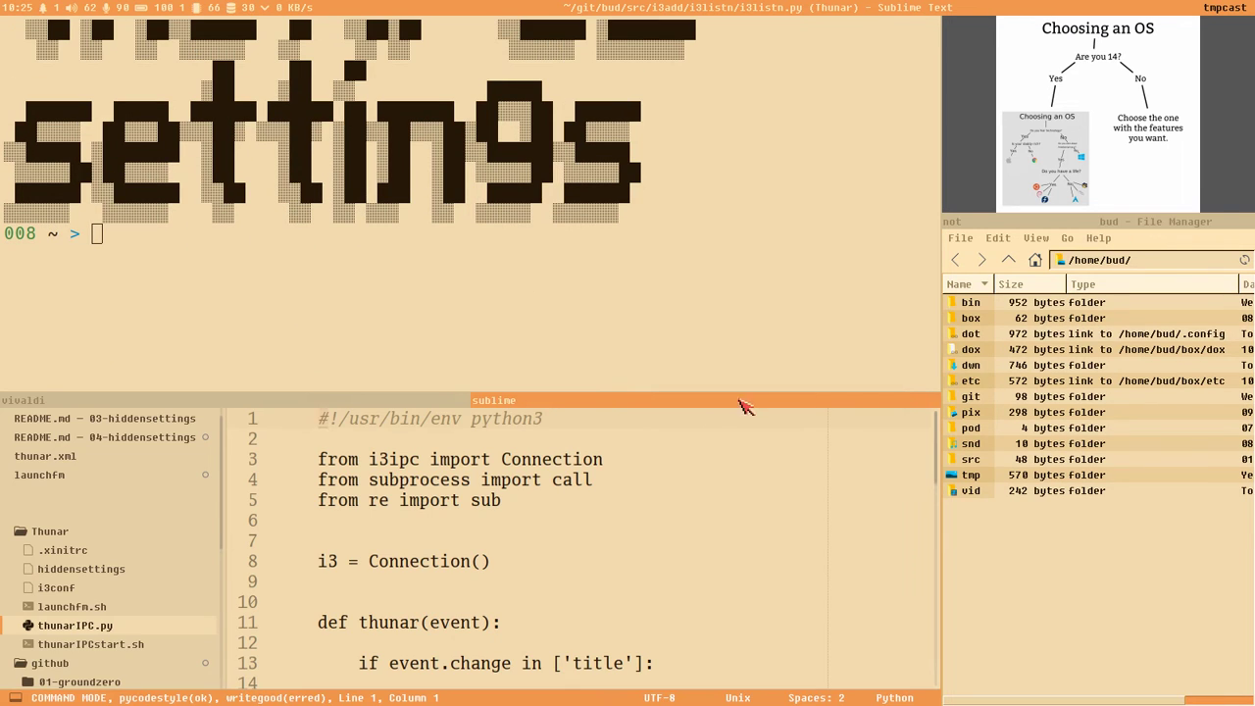
{"action": "key", "text": "super+f"}
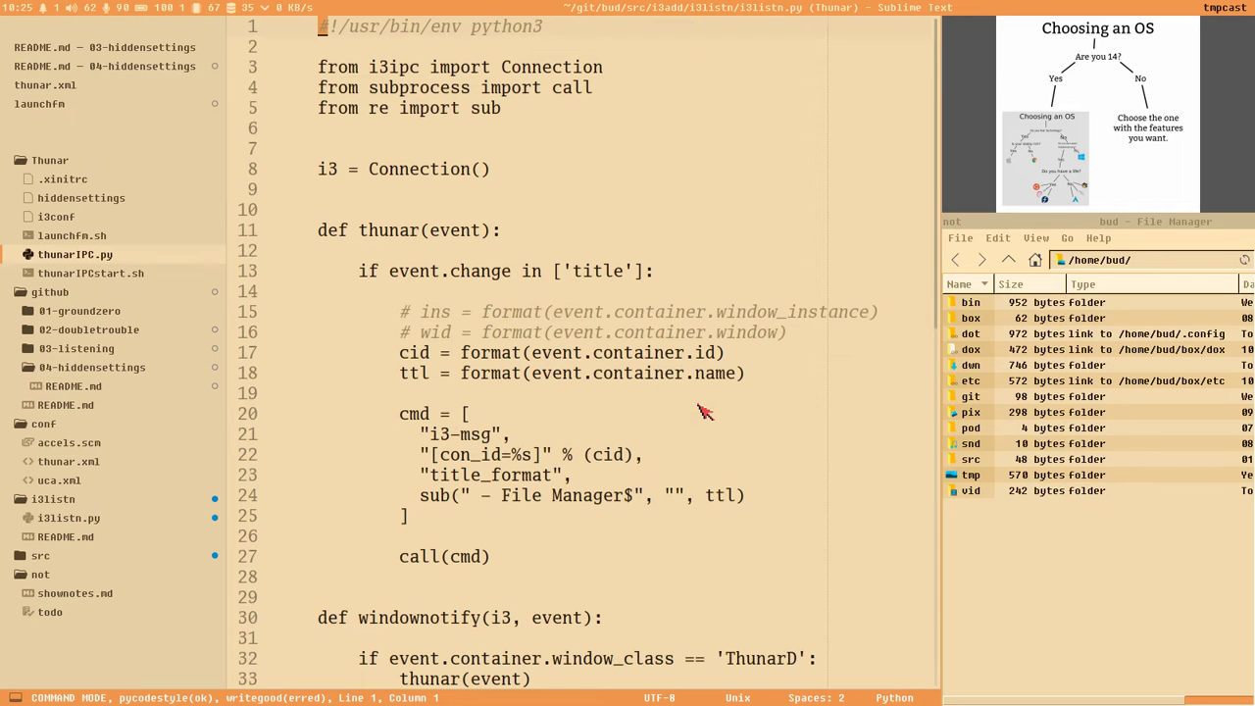
- Highlight the ['title'] event condition in thunarIPC.py and open the git folder in the file manager
{"action": "left_click_drag", "start_coordinate": [556, 273], "coordinate": [649, 283]}
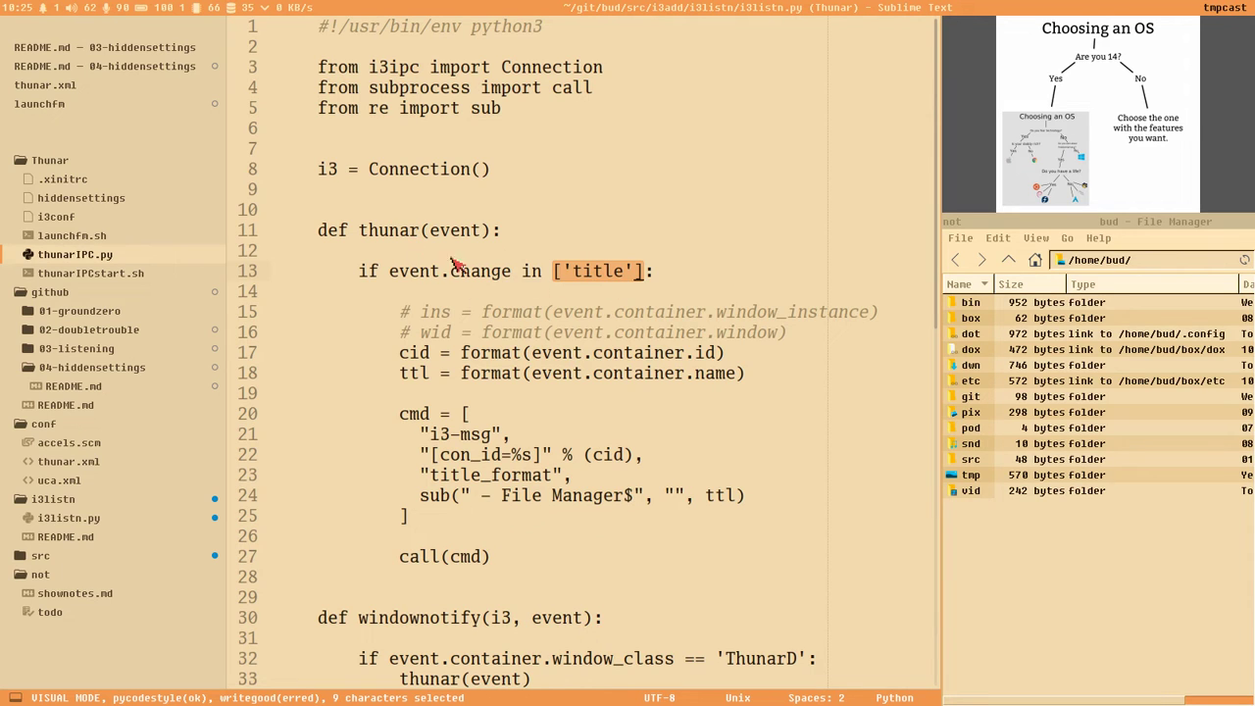
{"action": "left_click", "coordinate": [1026, 335]}
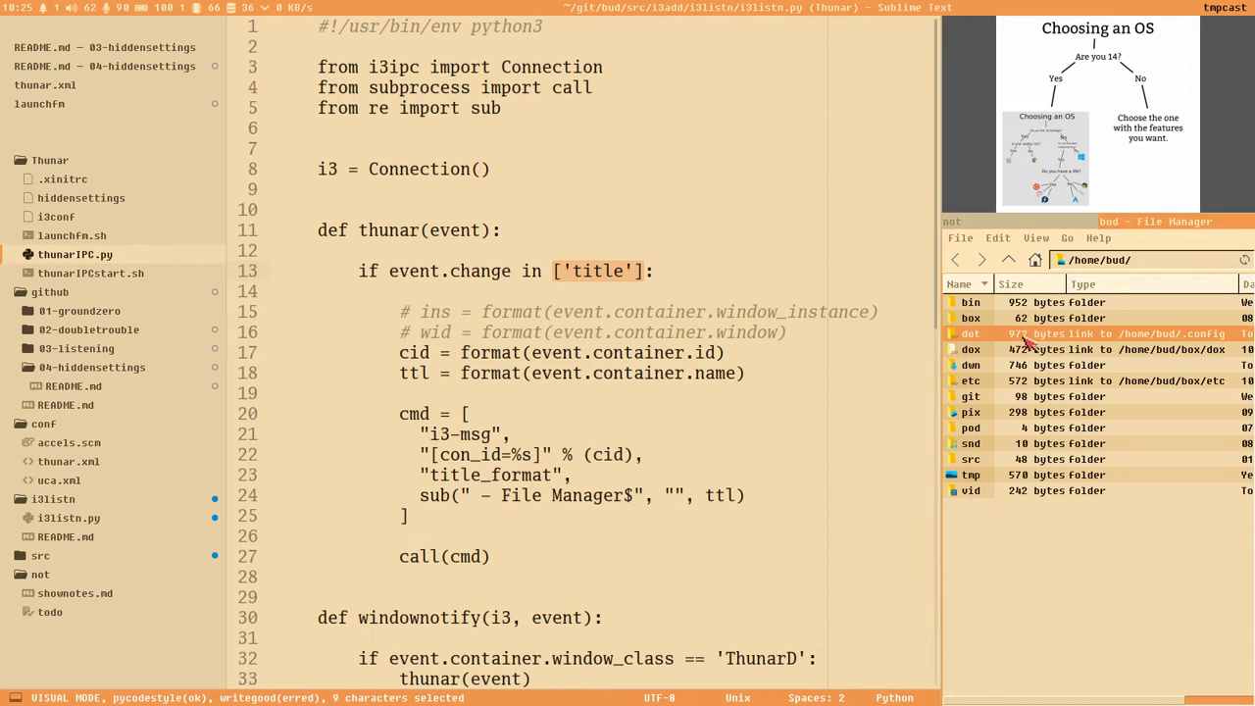
{"action": "double_click", "coordinate": [976, 397]}
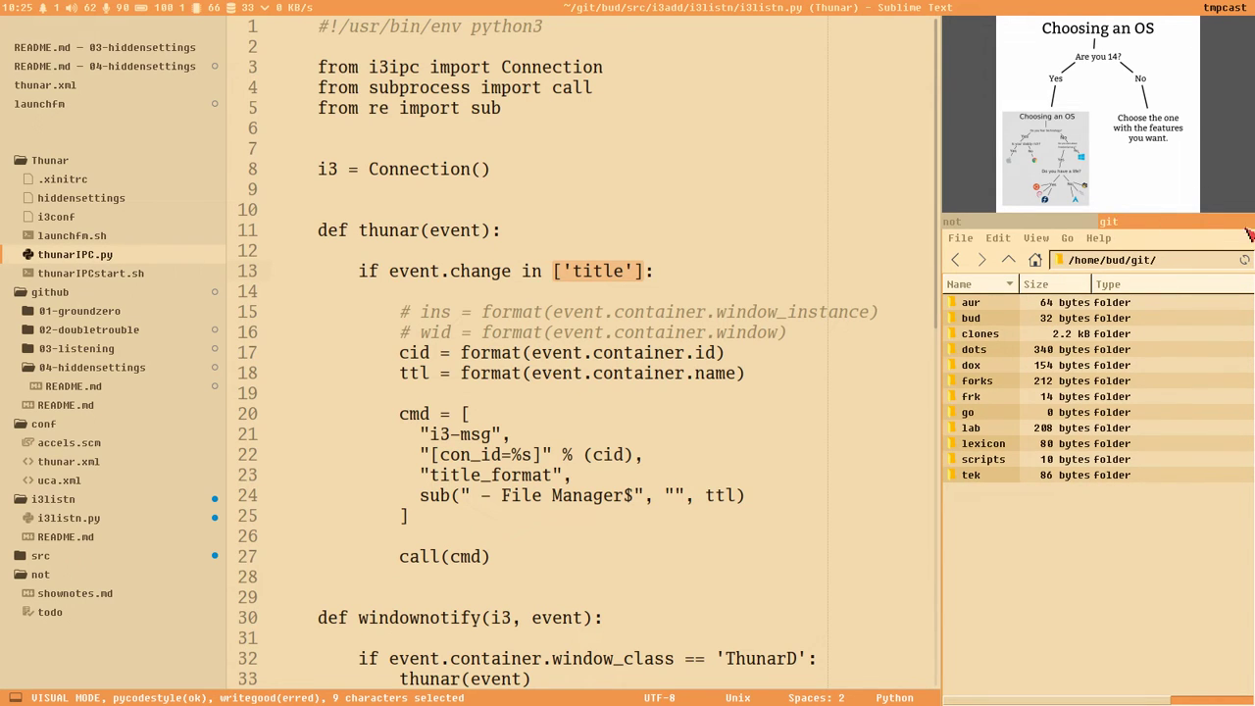
- Review the open "full path" and "enable hidden setting" tasks in the to-do notes
{"action": "left_click", "coordinate": [994, 224]}
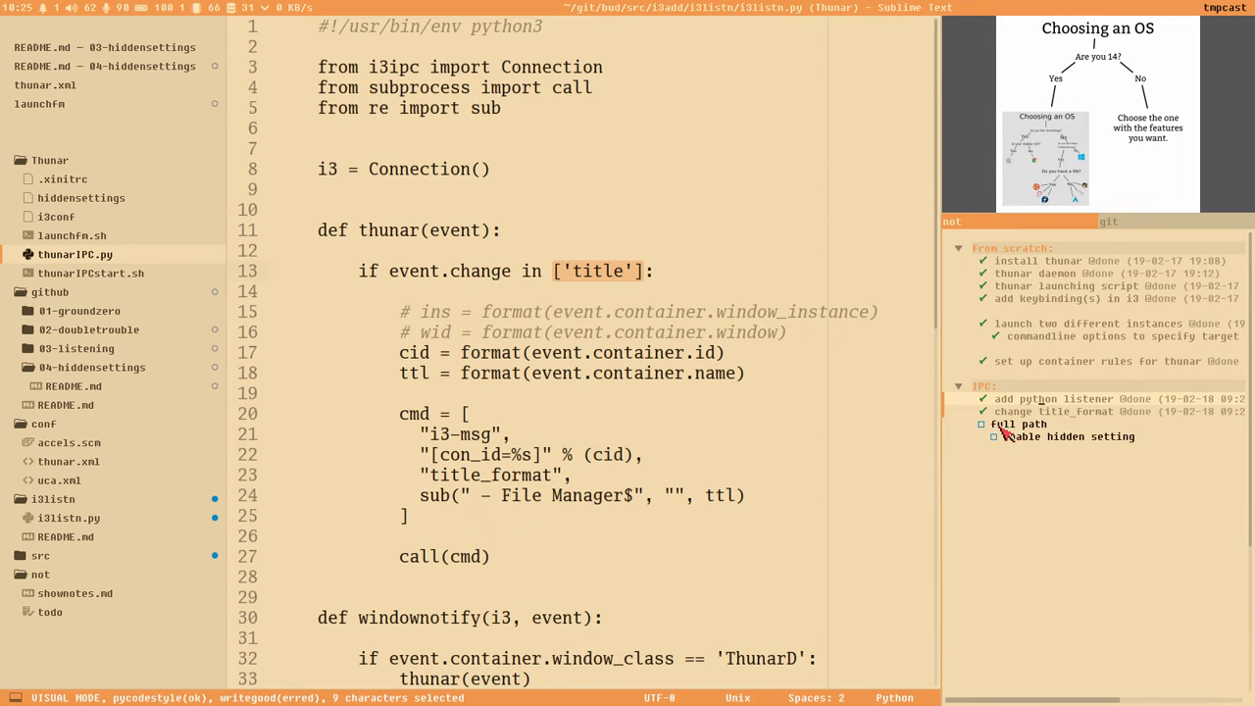
{"action": "key", "text": "Escape"}
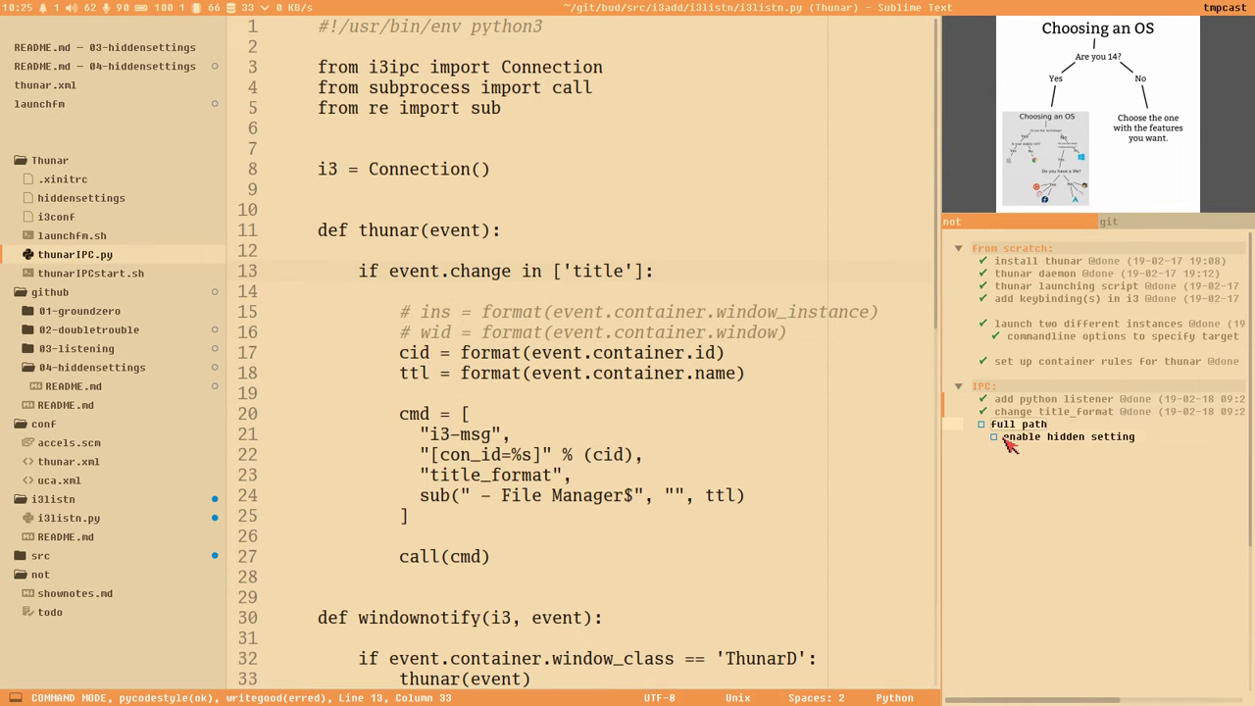
{"action": "left_click_drag", "start_coordinate": [1005, 439], "coordinate": [1138, 442]}
{"action": "left_click", "coordinate": [971, 429]}
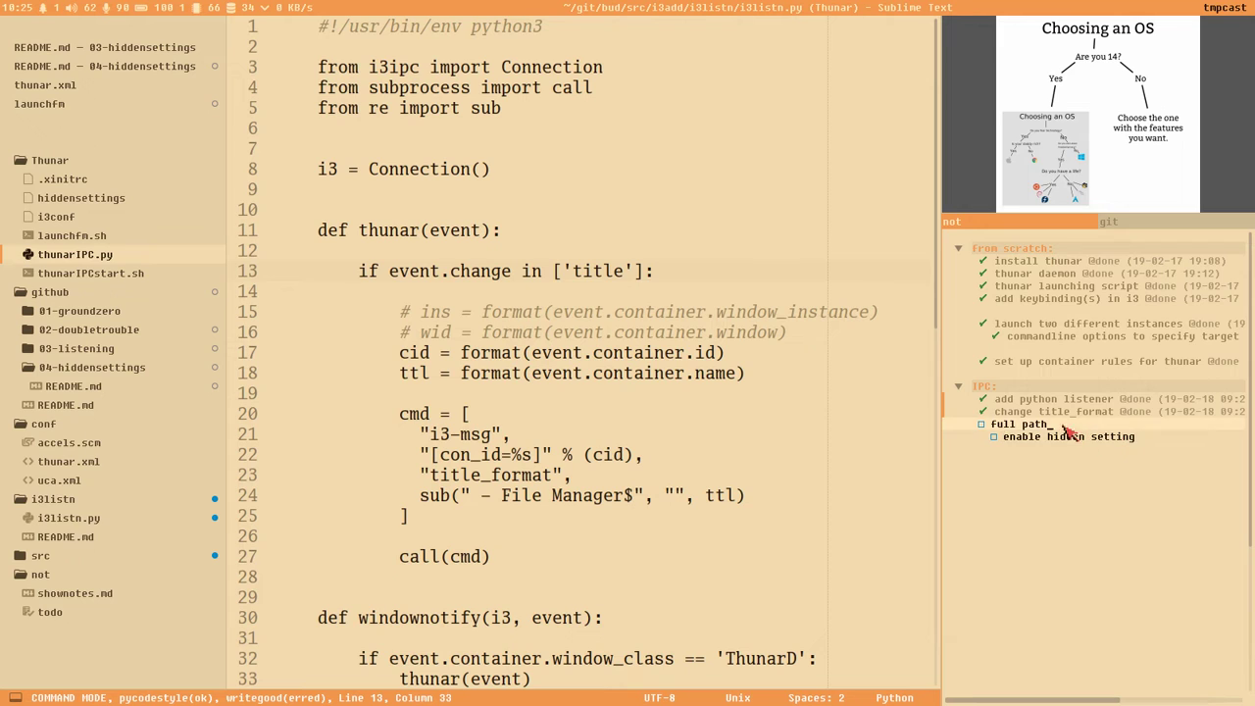
{"action": "left_click_drag", "start_coordinate": [1157, 448], "coordinate": [981, 426]}
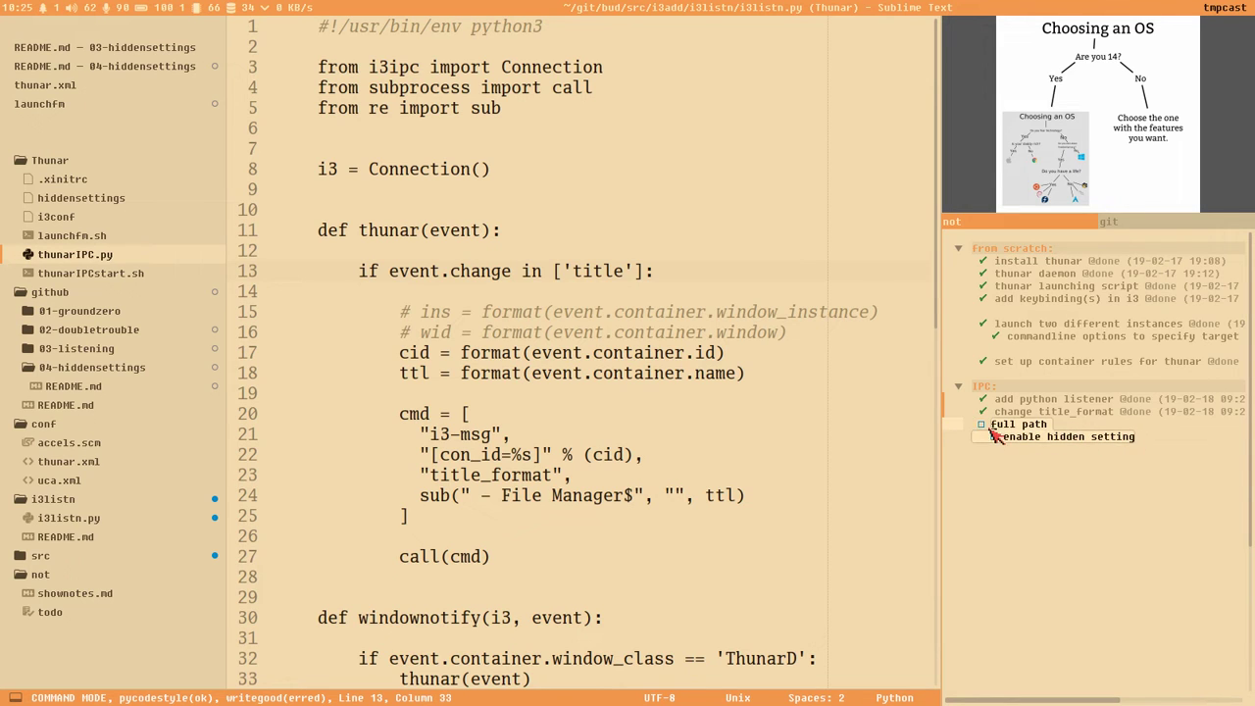
- Return to the file manager and compare the git folder's full path with the window title
{"action": "left_click", "coordinate": [1127, 224]}
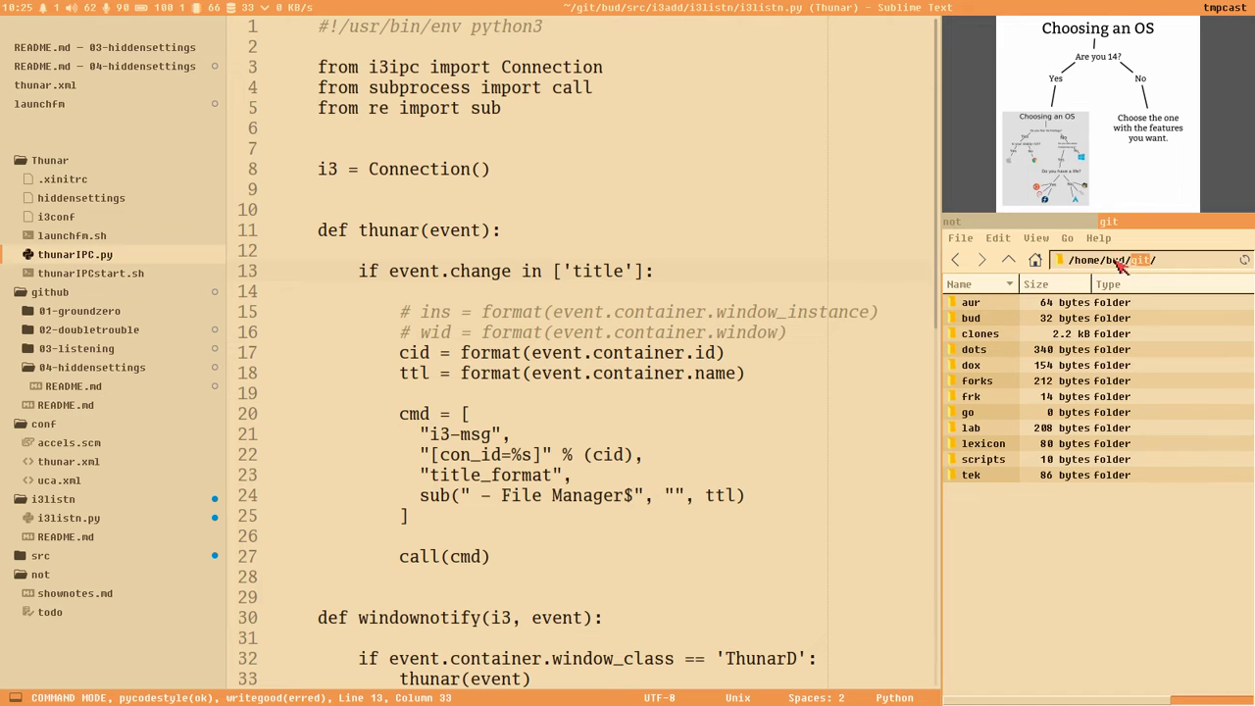
{"action": "left_click_drag", "start_coordinate": [1077, 263], "coordinate": [1214, 270]}
{"action": "left_click", "coordinate": [1169, 264]}
{"action": "left_click", "coordinate": [633, 295]}
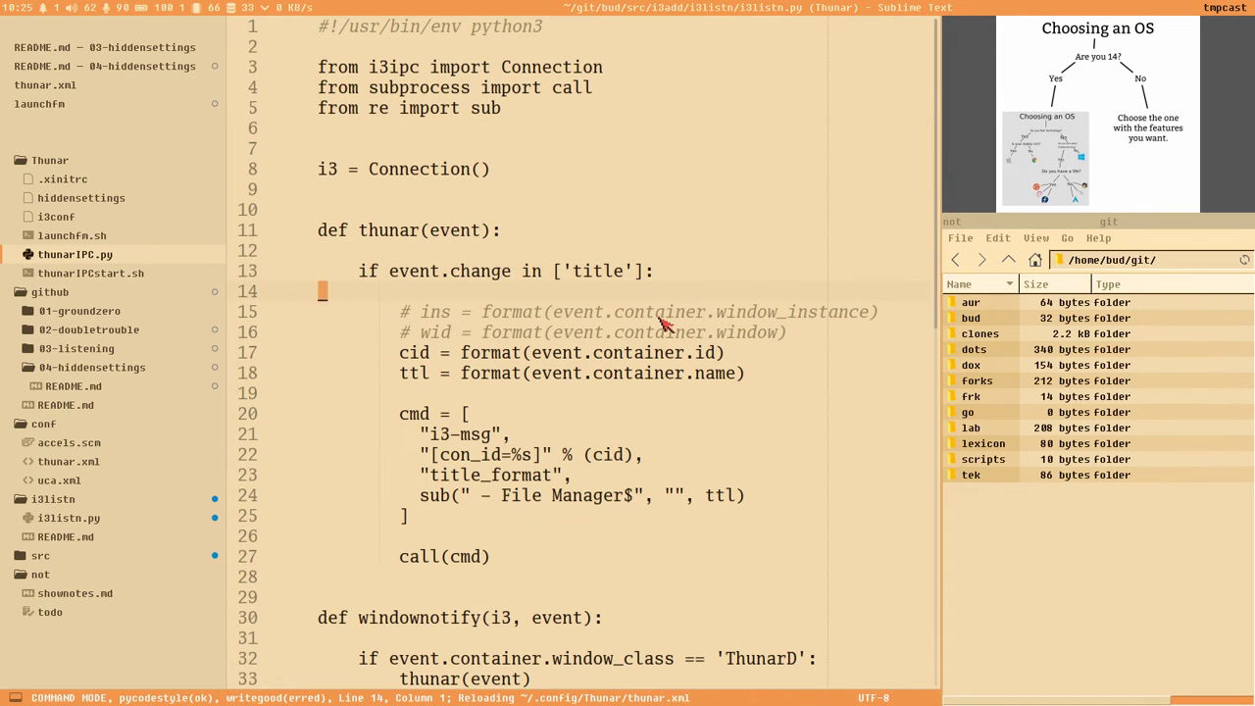
- Switch to the browser and examine the Xfce bug report requesting a sort action in Details/Tree-view, including its date and bug number
{"action": "key", "text": "super+2"}
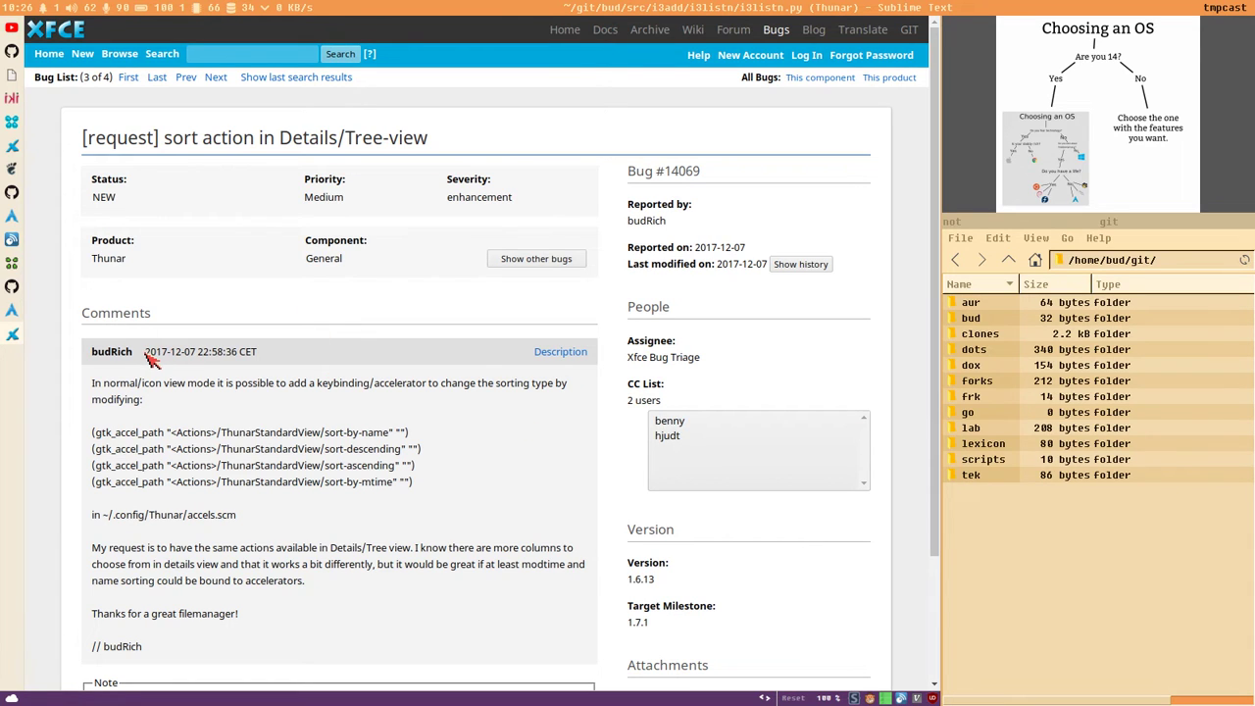
{"action": "left_click_drag", "start_coordinate": [147, 357], "coordinate": [194, 359]}
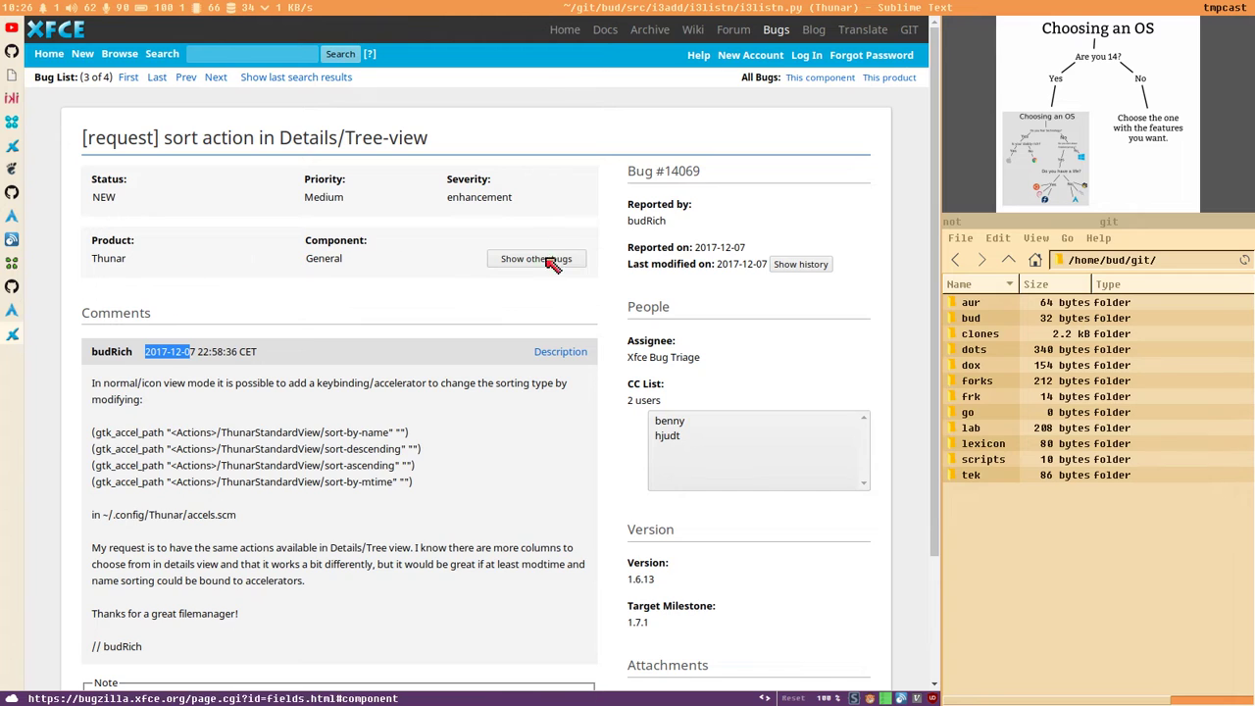
{"action": "scroll", "coordinate": [617, 350], "scroll_direction": "down", "scroll_amount": 3}
{"action": "scroll", "coordinate": [617, 351], "scroll_direction": "up", "scroll_amount": 3}
{"action": "scroll", "coordinate": [663, 321], "scroll_direction": "down", "scroll_amount": 1}
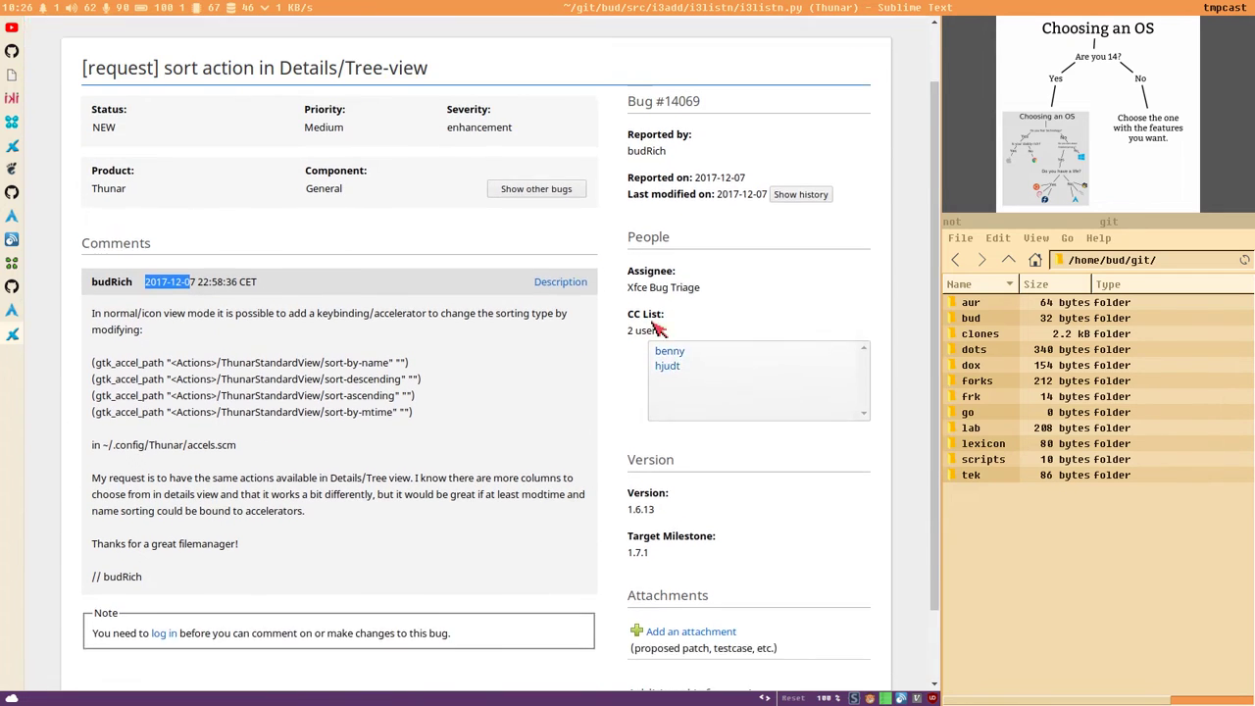
{"action": "scroll", "coordinate": [655, 328], "scroll_direction": "up", "scroll_amount": 1}
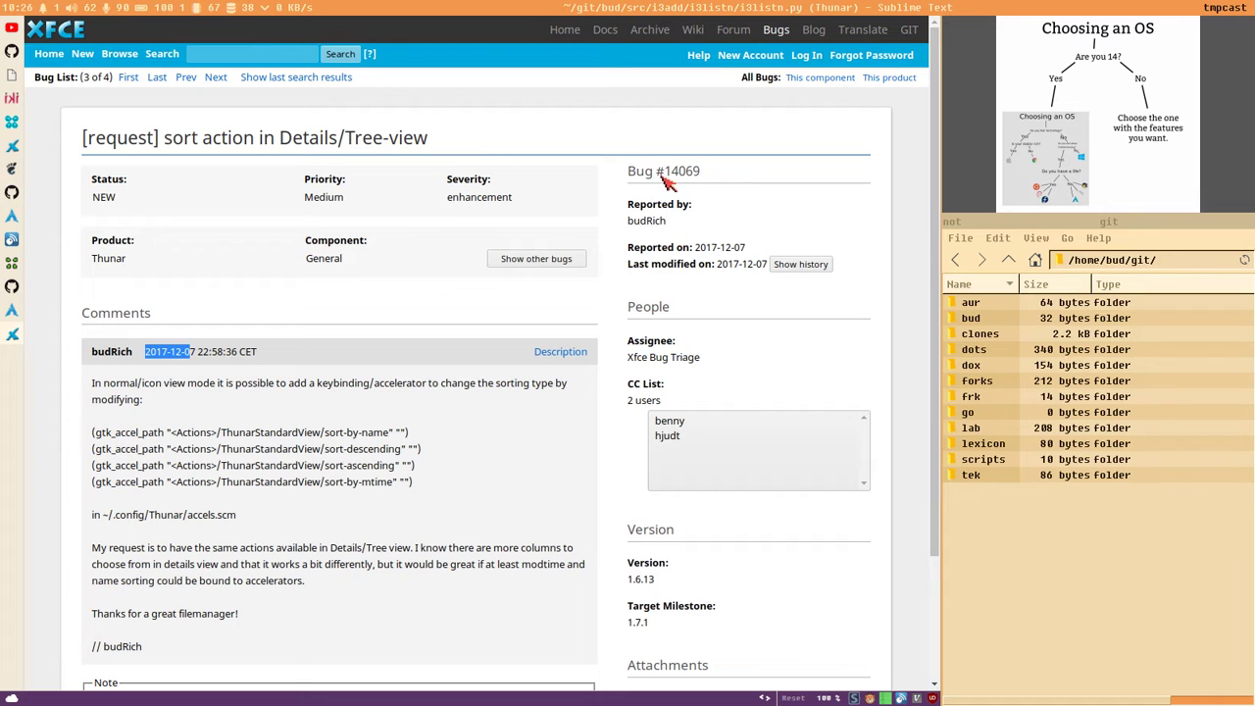
{"action": "left_click_drag", "start_coordinate": [667, 176], "coordinate": [714, 180]}
{"action": "left_click", "coordinate": [713, 179]}
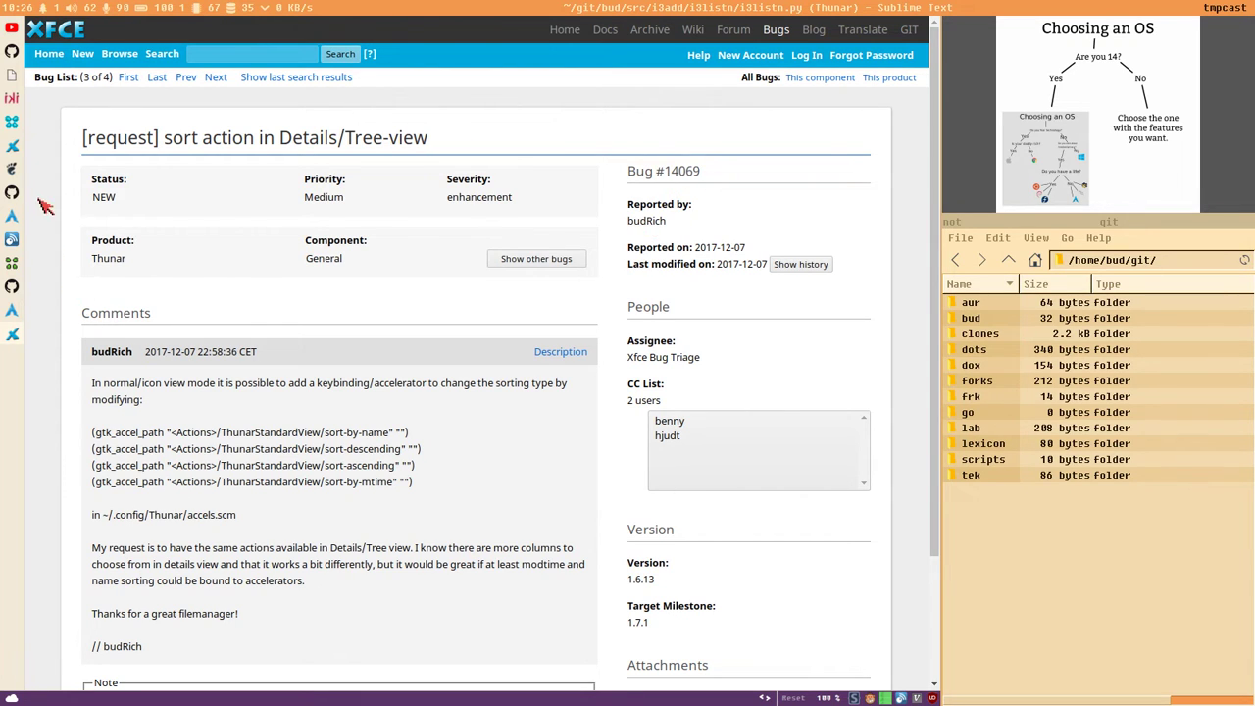
- Open the Xfce documentation page on Thunar's hidden settings and view its Advanced Settings introduction
{"action": "left_click", "coordinate": [16, 145]}
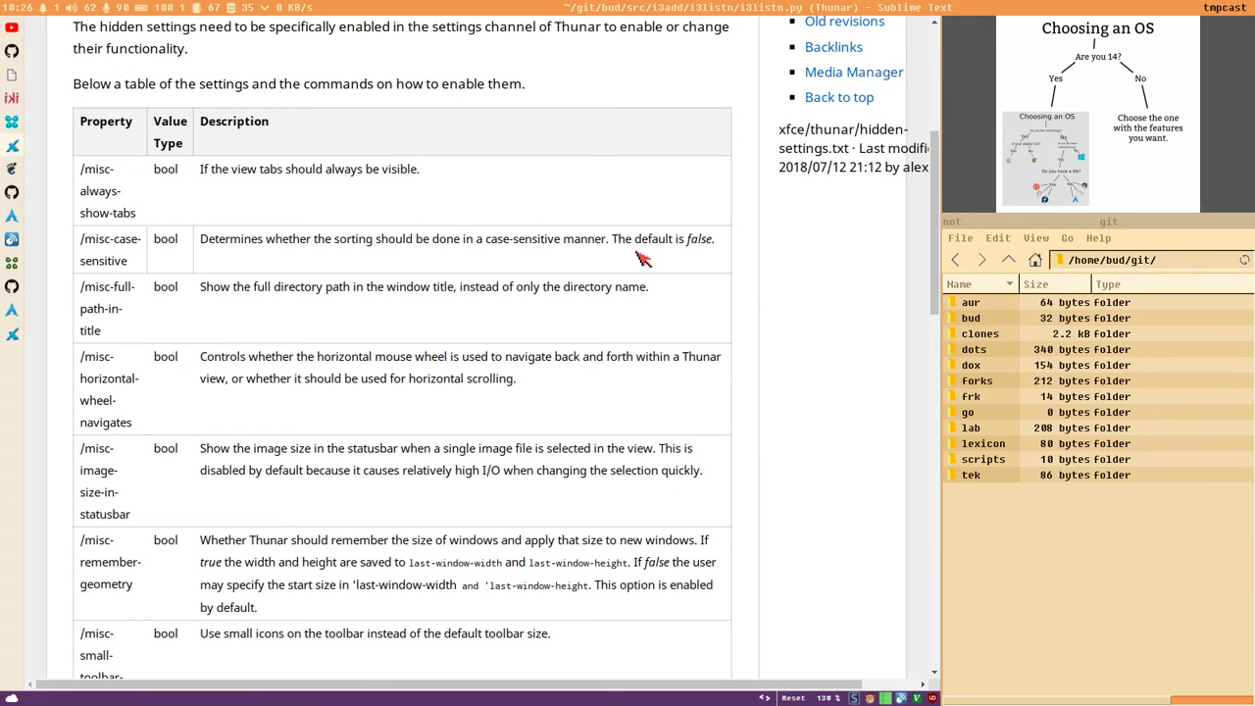
{"action": "scroll", "coordinate": [726, 62], "scroll_direction": "up", "scroll_amount": 5}
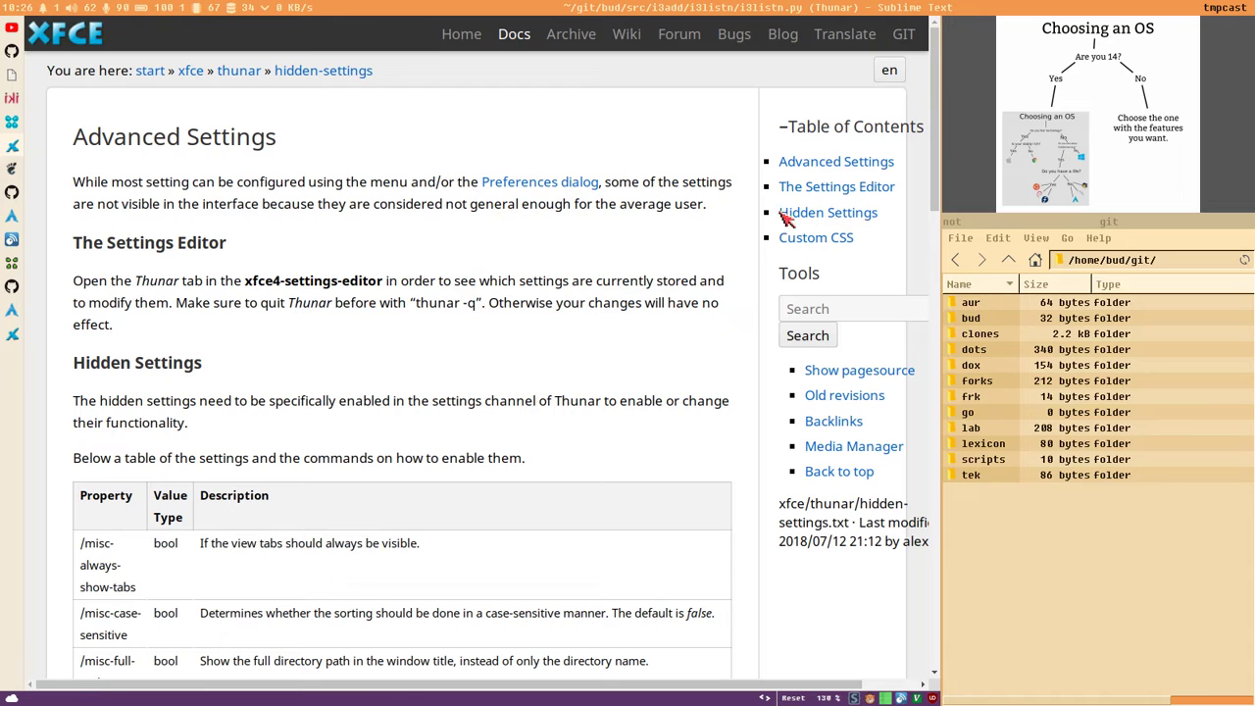
- Look through the Display, Side Pane, Behavior and Advanced options in Thunar's File Manager Preferences, and close the dialog
{"action": "left_click", "coordinate": [998, 239]}
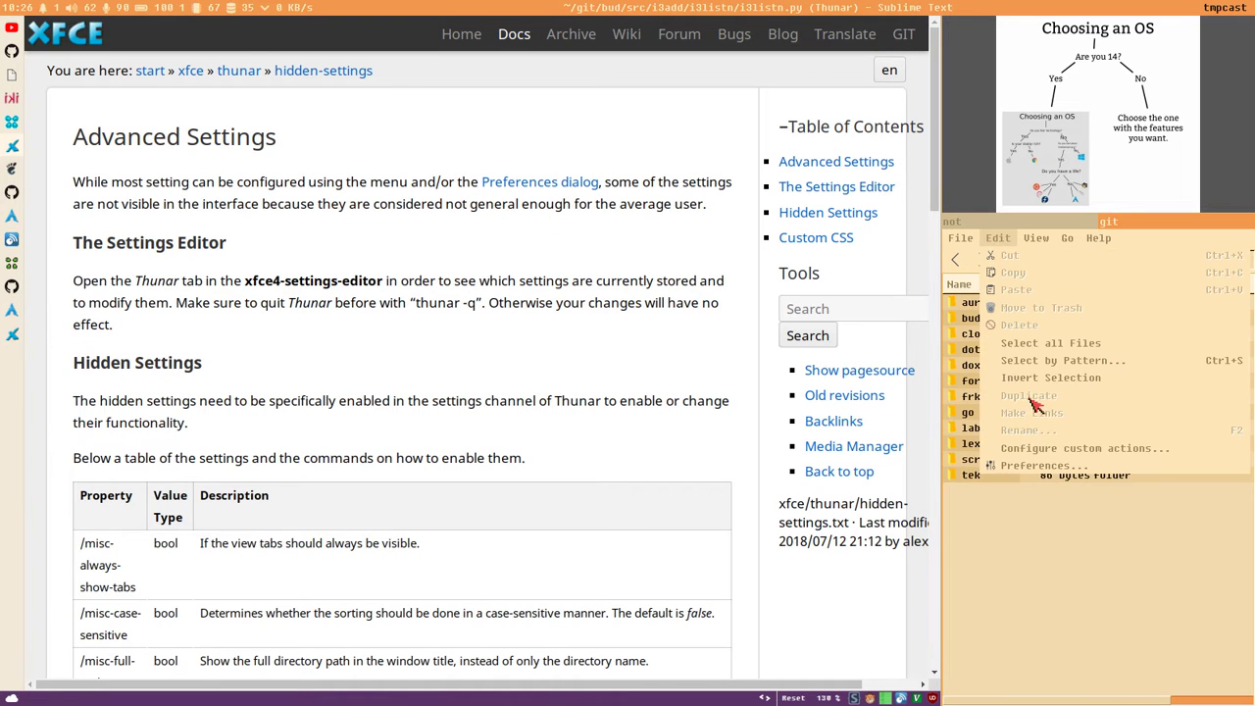
{"action": "left_click", "coordinate": [1050, 466]}
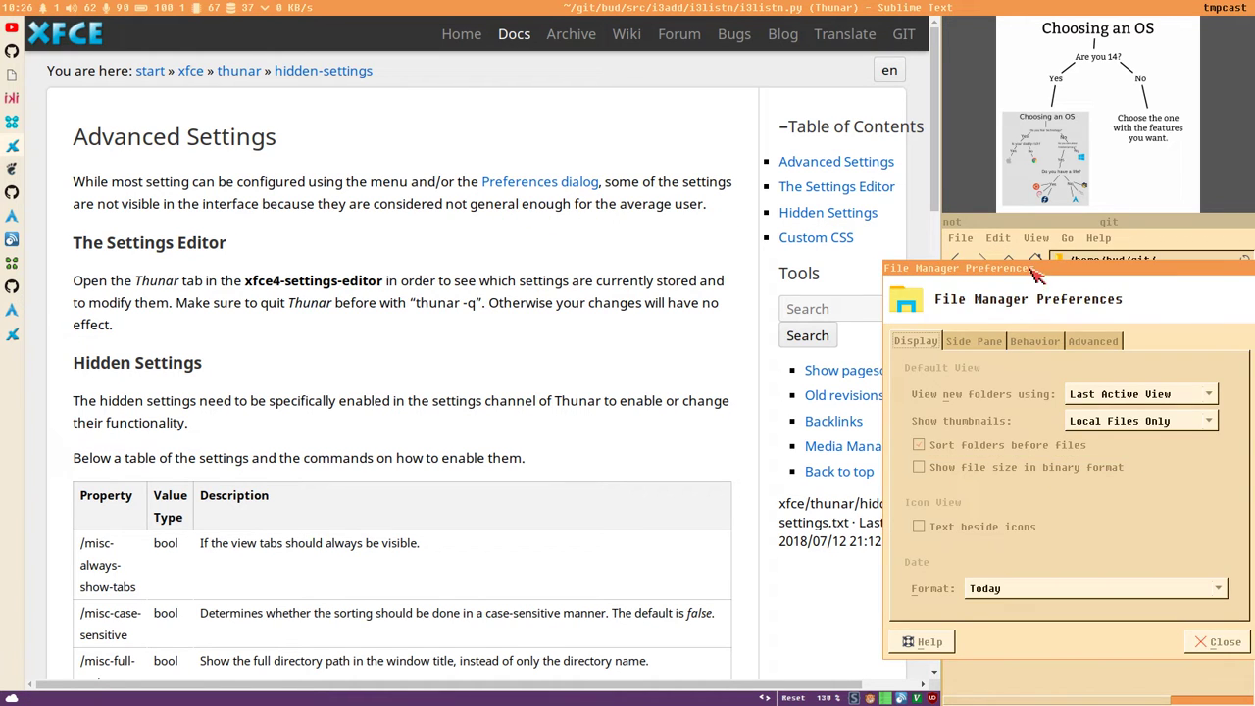
{"action": "left_click_drag", "start_coordinate": [1037, 276], "coordinate": [843, 263]}
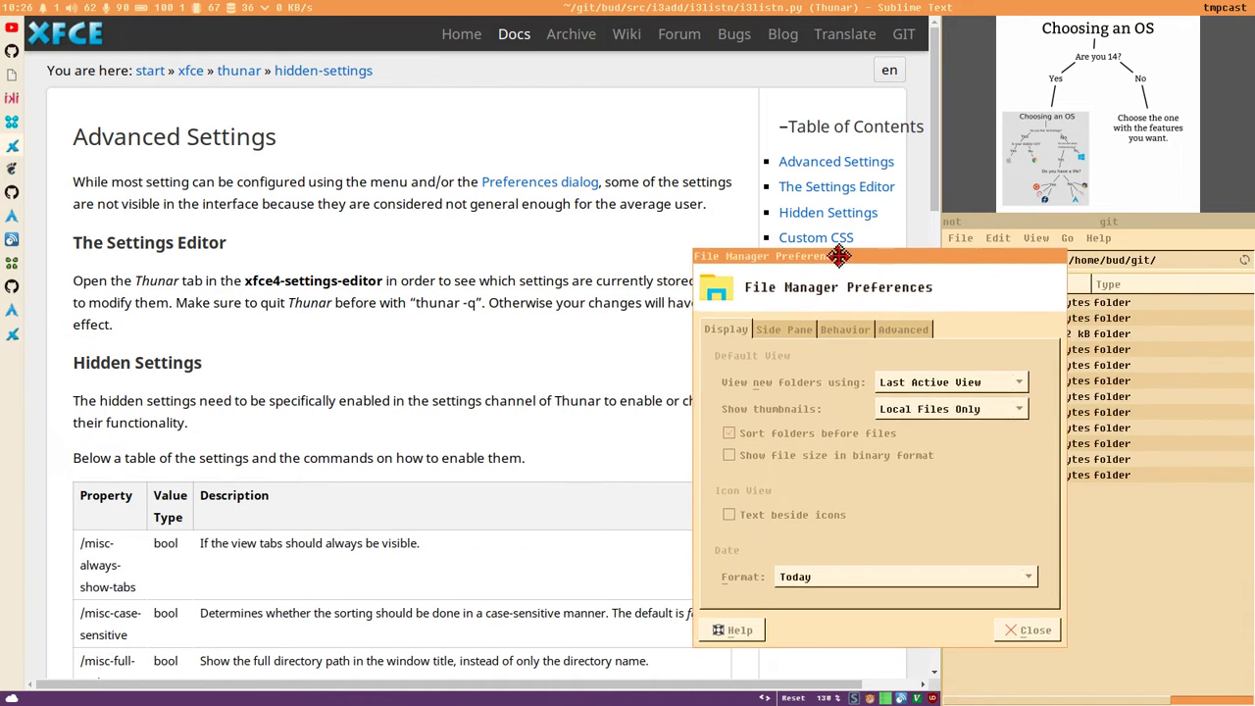
{"action": "left_click", "coordinate": [794, 330]}
{"action": "scroll", "coordinate": [844, 335], "scroll_direction": "down", "scroll_amount": 2}
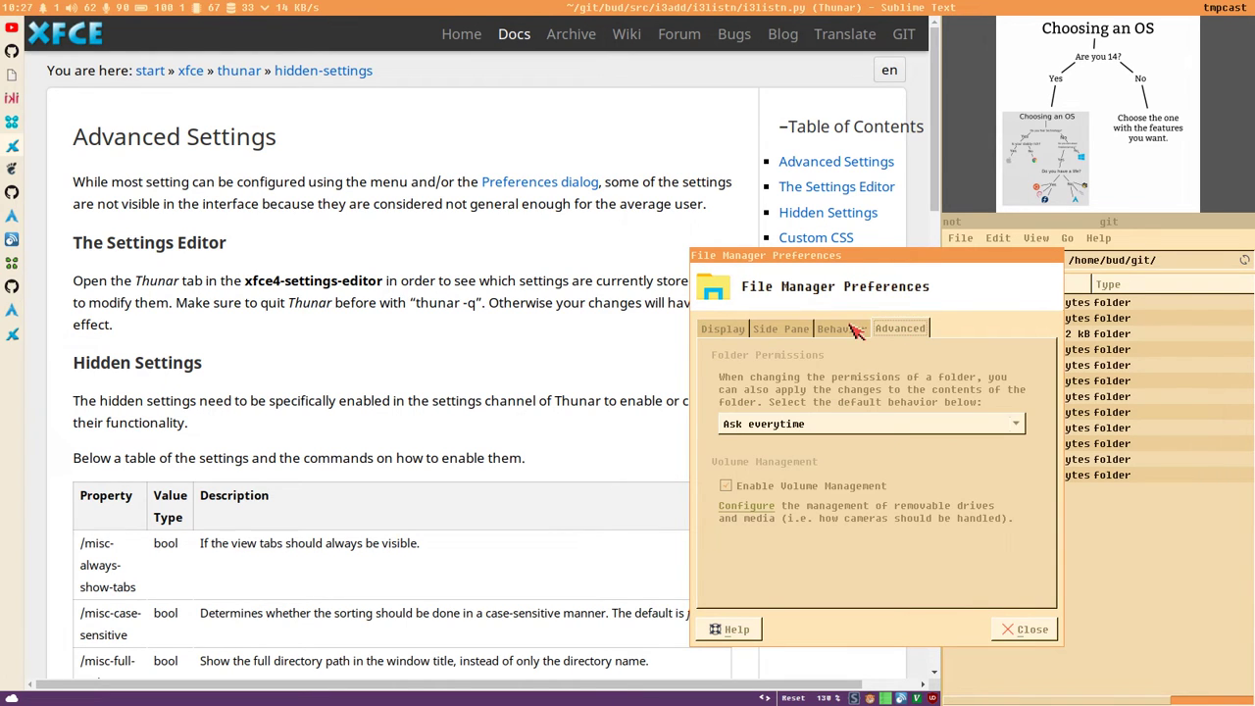
{"action": "scroll", "coordinate": [842, 331], "scroll_direction": "up", "scroll_amount": 2}
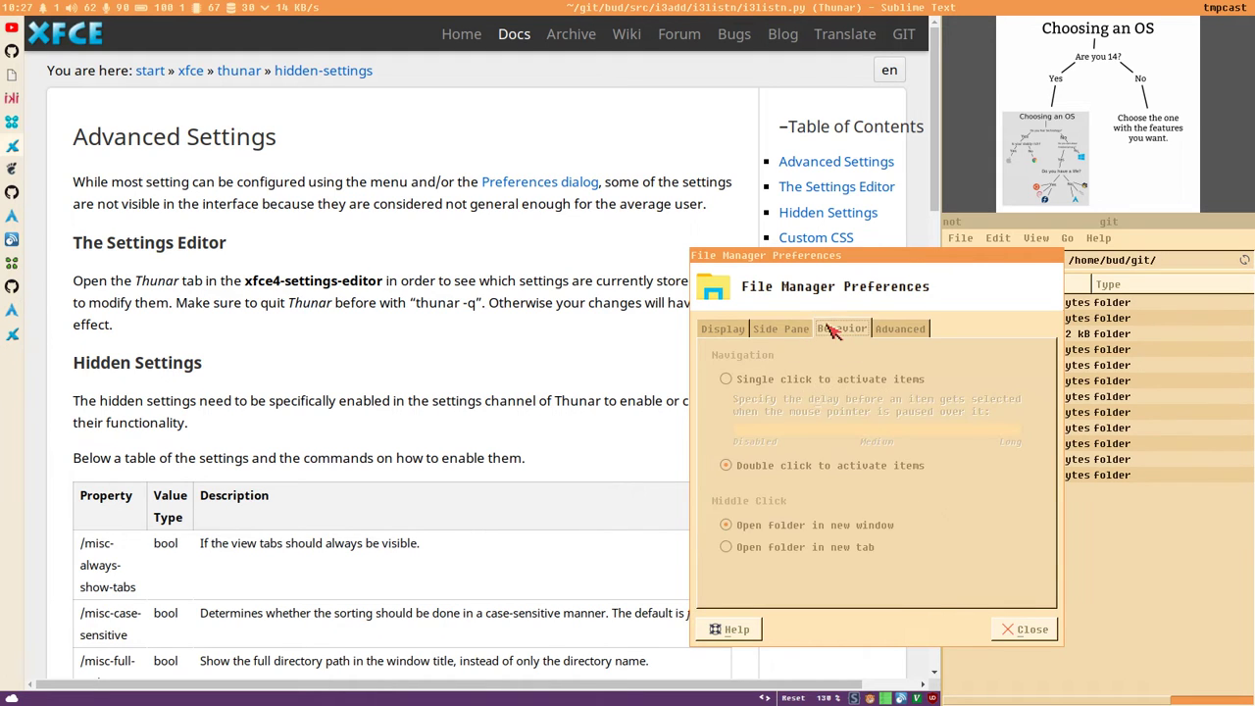
{"action": "scroll", "coordinate": [762, 336], "scroll_direction": "up", "scroll_amount": 1}
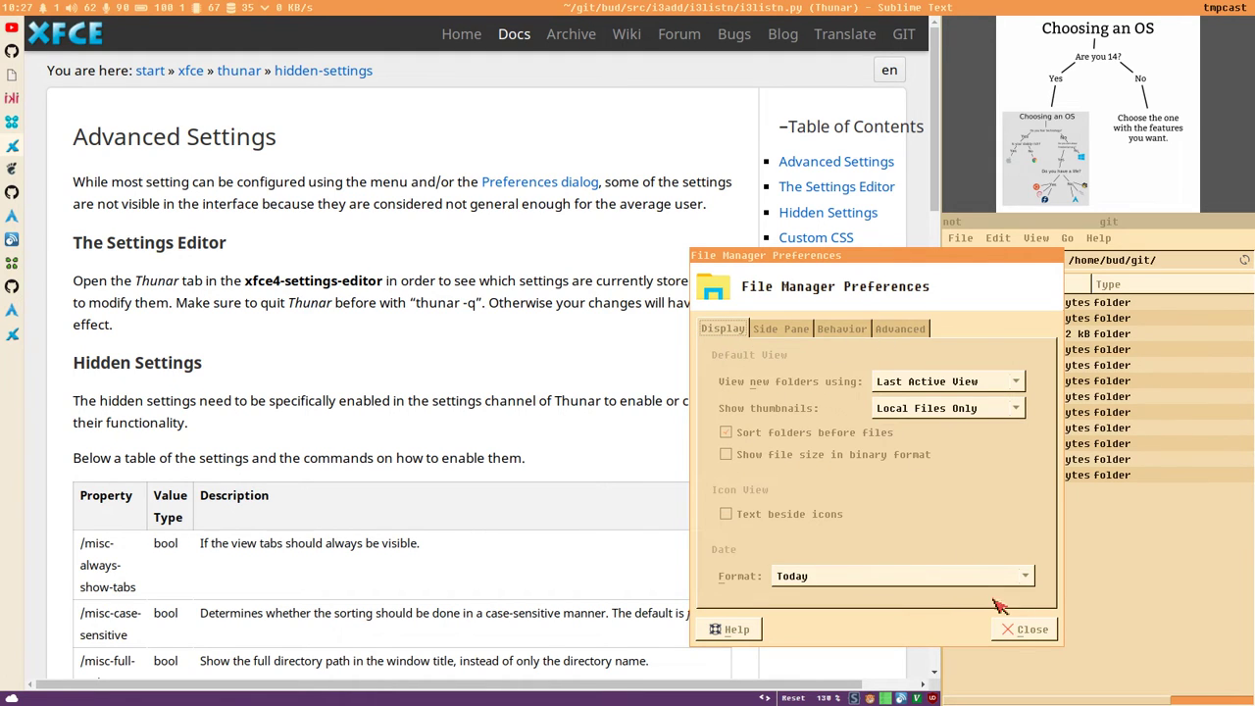
{"action": "left_click", "coordinate": [1031, 634]}
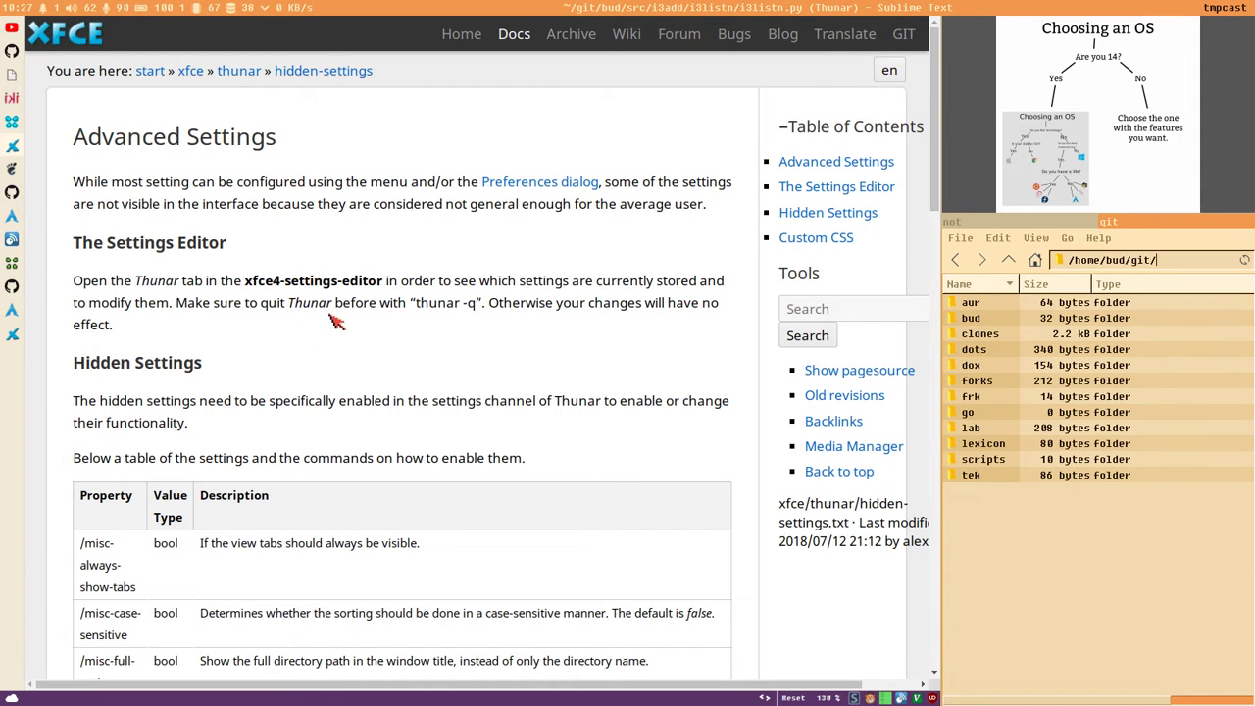
- Read the Settings Editor section about xfce4-settings-editor and quitting Thunar with "thunar -q"
{"action": "scroll", "coordinate": [336, 321], "scroll_direction": "down", "scroll_amount": 2}
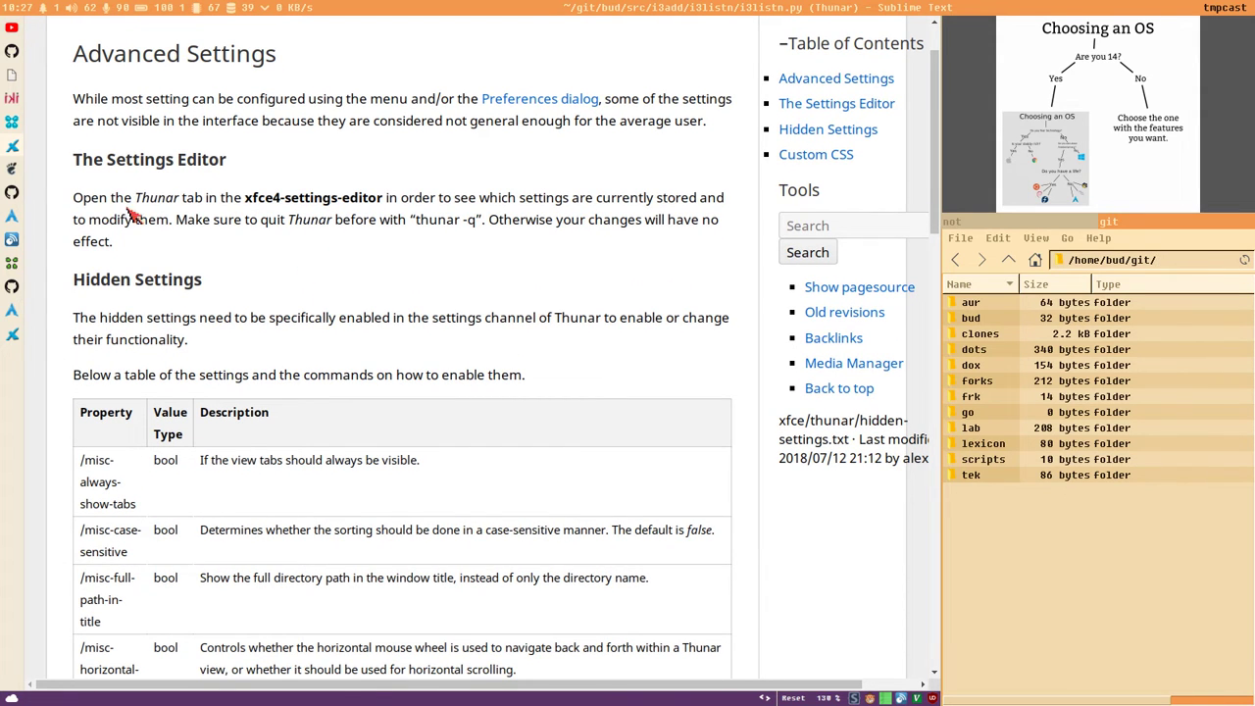
{"action": "left_click_drag", "start_coordinate": [241, 200], "coordinate": [517, 202]}
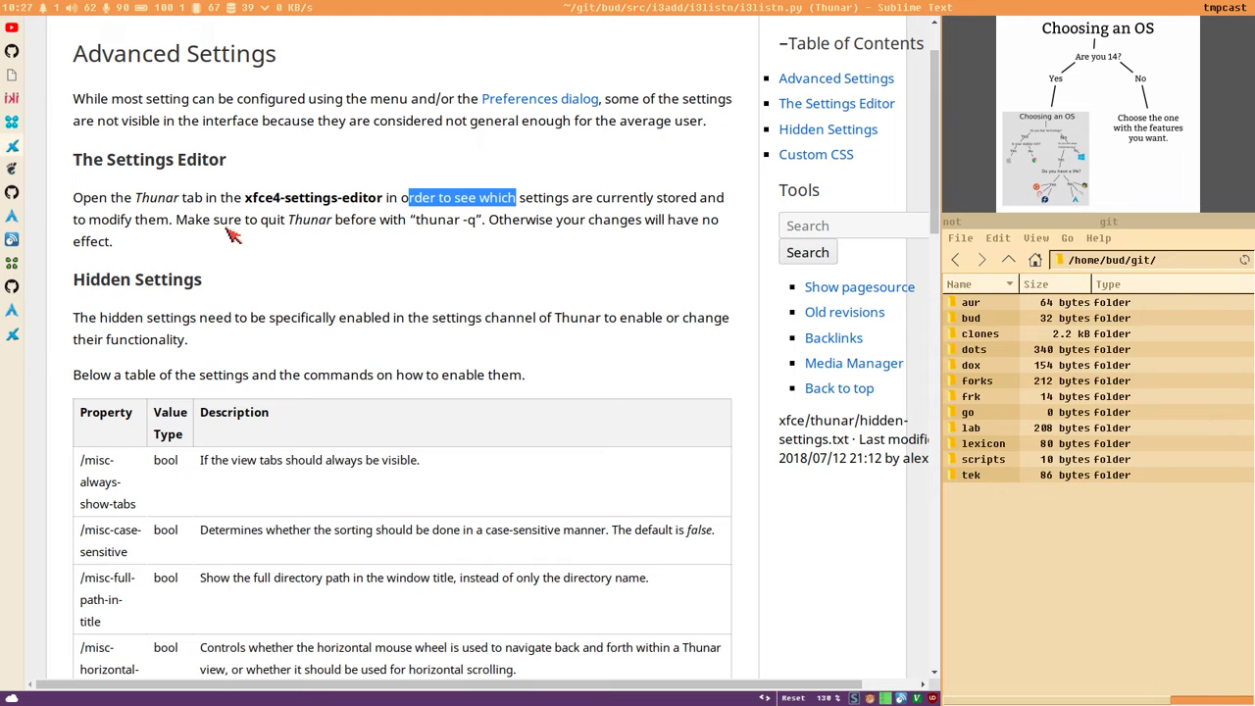
{"action": "left_click_drag", "start_coordinate": [203, 220], "coordinate": [512, 221]}
{"action": "left_click", "coordinate": [630, 233]}
{"action": "scroll", "coordinate": [561, 228], "scroll_direction": "down", "scroll_amount": 2}
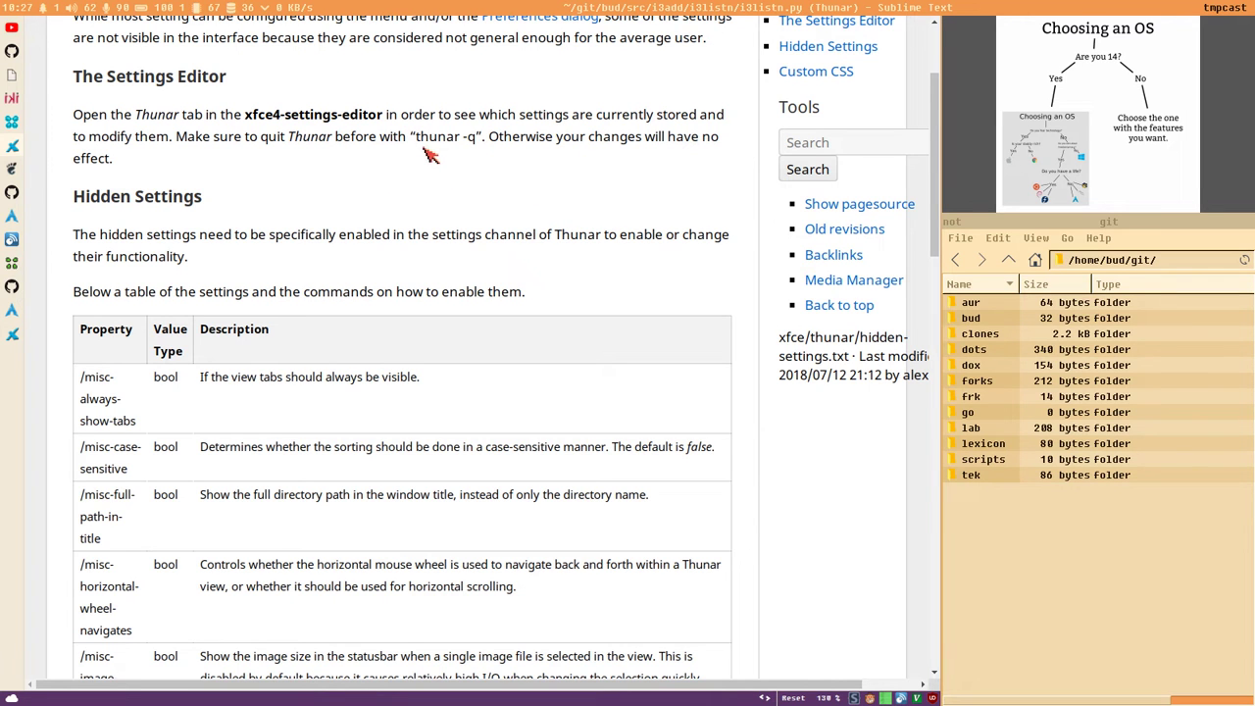
- Examine the hidden settings table for the property that shows the full directory path in the window title
{"action": "scroll", "coordinate": [416, 202], "scroll_direction": "down", "scroll_amount": 2}
{"action": "scroll", "coordinate": [236, 196], "scroll_direction": "down", "scroll_amount": 2}
{"action": "scroll", "coordinate": [284, 265], "scroll_direction": "up", "scroll_amount": 2}
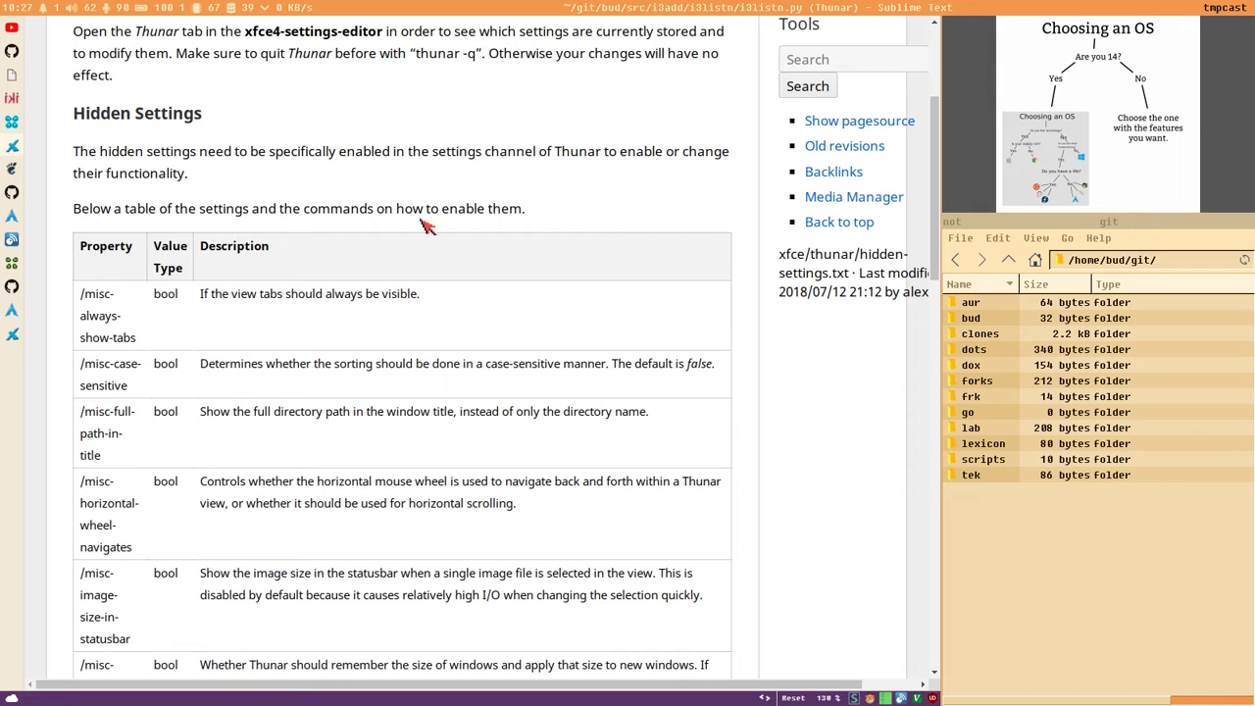
{"action": "scroll", "coordinate": [372, 270], "scroll_direction": "down", "scroll_amount": 5}
{"action": "scroll", "coordinate": [312, 309], "scroll_direction": "down", "scroll_amount": 4}
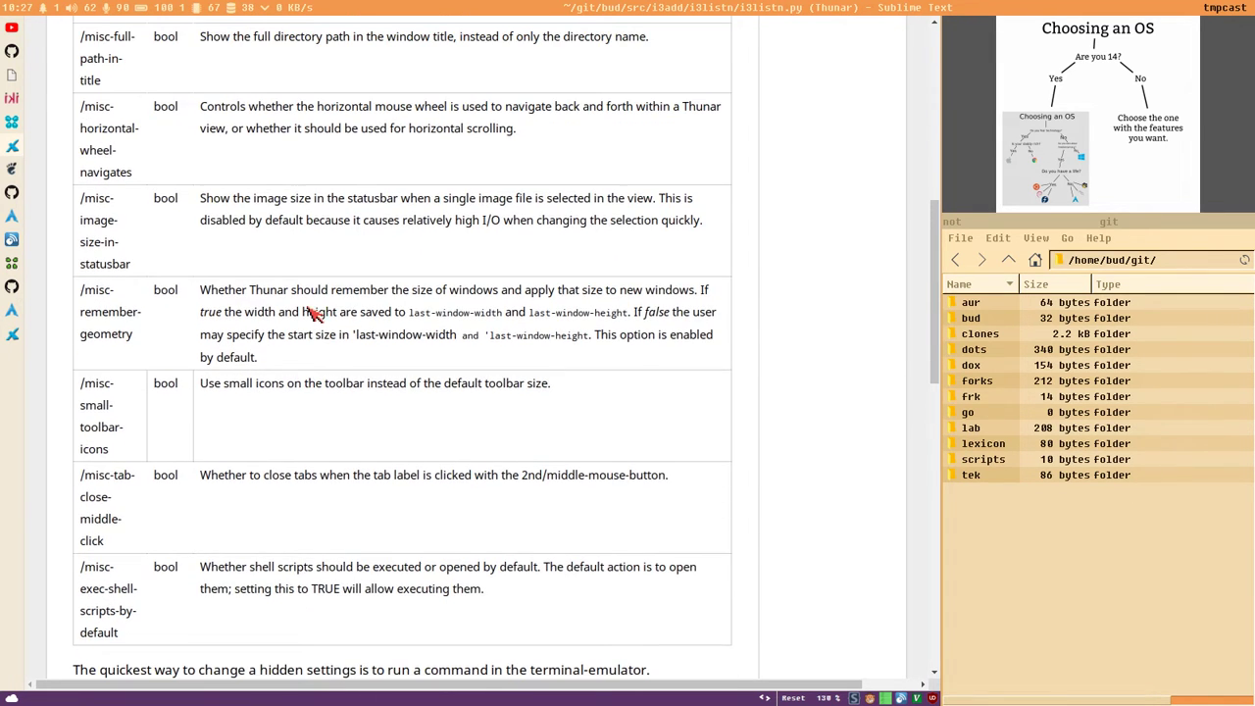
{"action": "scroll", "coordinate": [311, 312], "scroll_direction": "up", "scroll_amount": 4}
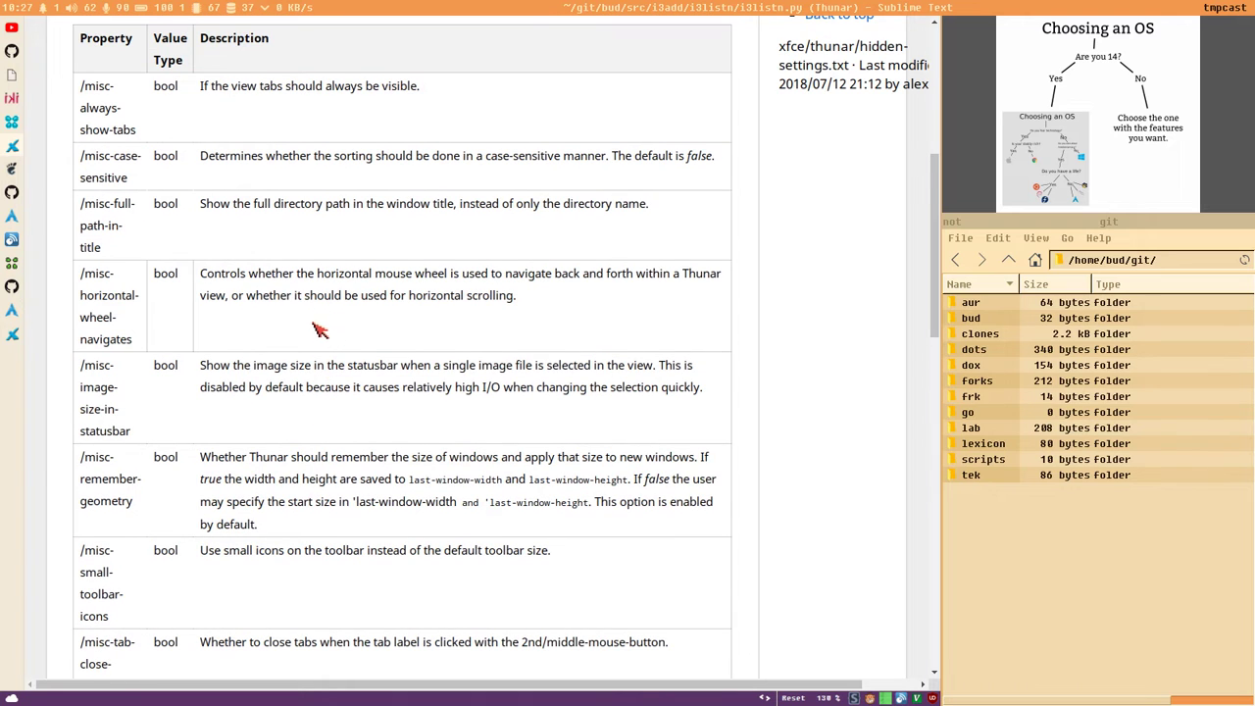
{"action": "scroll", "coordinate": [245, 348], "scroll_direction": "up", "scroll_amount": 1}
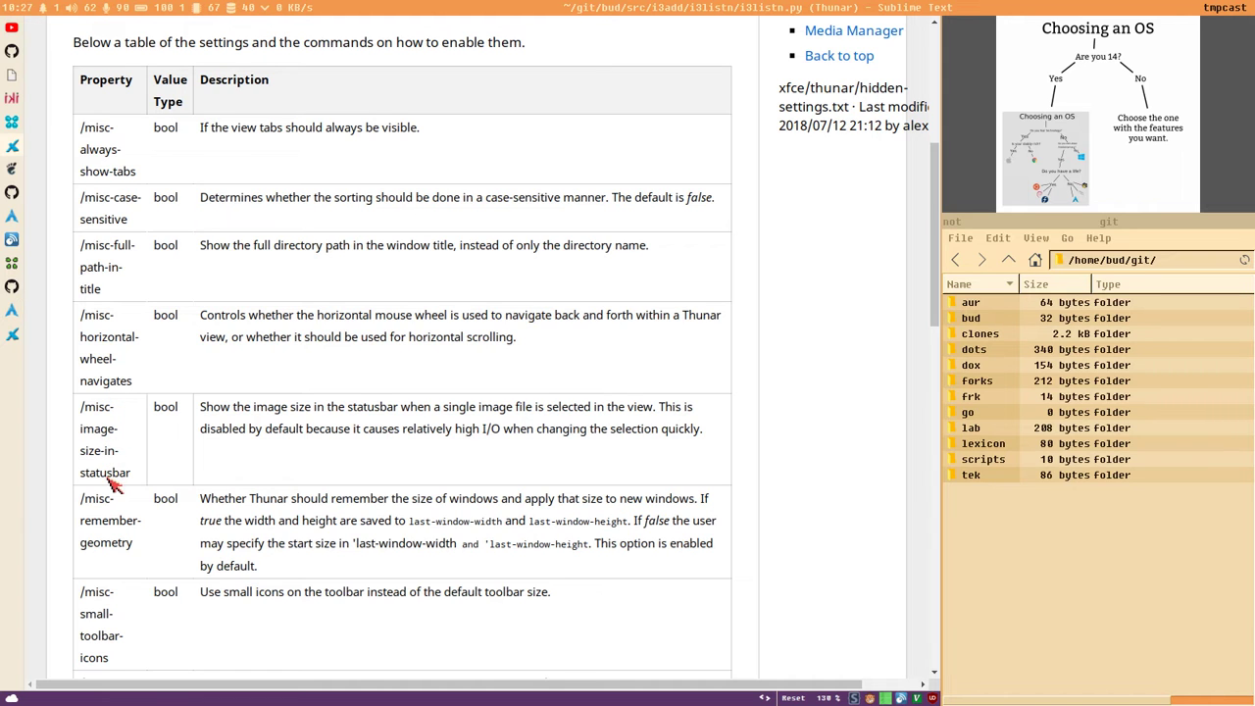
{"action": "scroll", "coordinate": [251, 373], "scroll_direction": "up", "scroll_amount": 2}
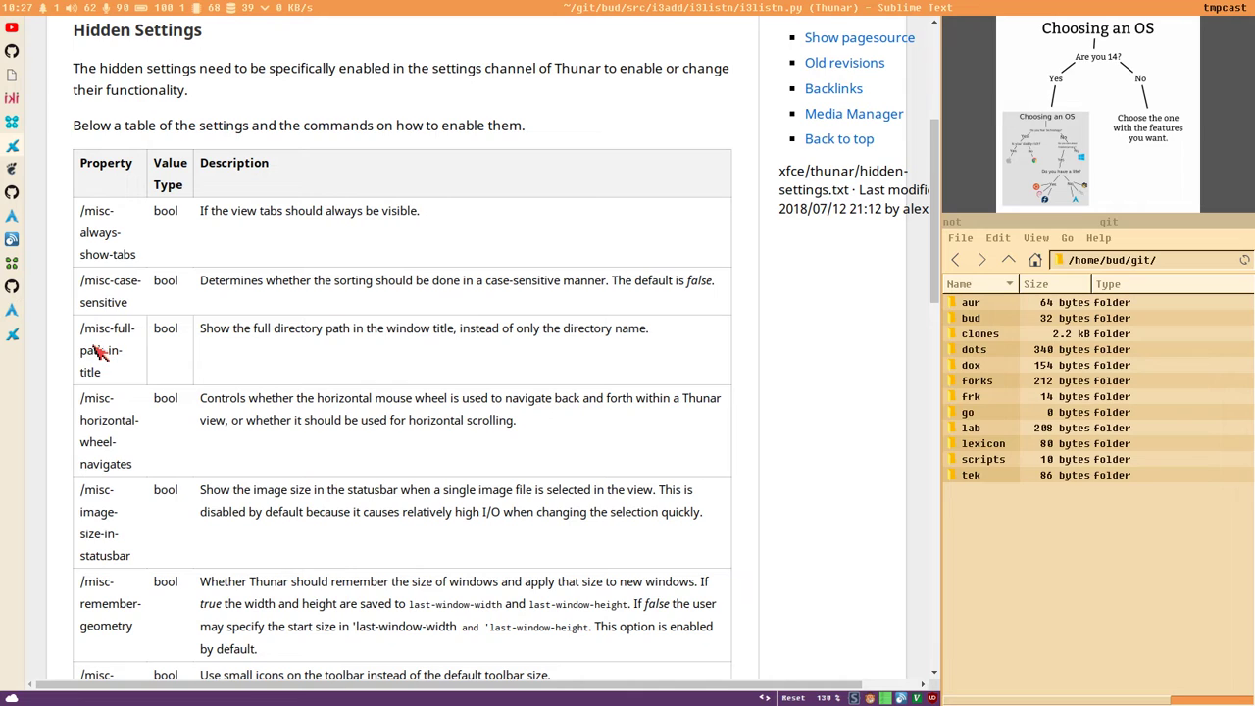
- Review the /misc-full-path-in-title property and the general xfconf-query command for changing a hidden Thunar setting
{"action": "left_click_drag", "start_coordinate": [80, 330], "coordinate": [88, 370]}
{"action": "scroll", "coordinate": [442, 354], "scroll_direction": "down", "scroll_amount": 10}
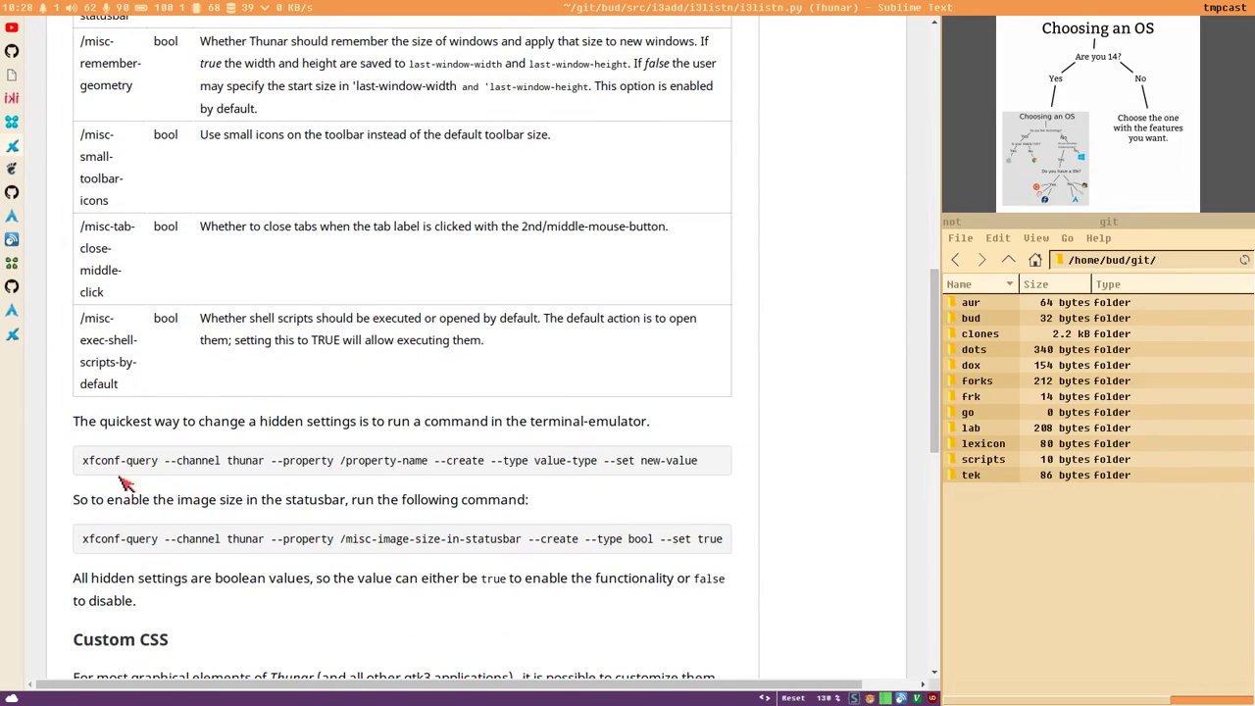
{"action": "scroll", "coordinate": [361, 454], "scroll_direction": "up", "scroll_amount": 5}
{"action": "scroll", "coordinate": [414, 498], "scroll_direction": "up", "scroll_amount": 10}
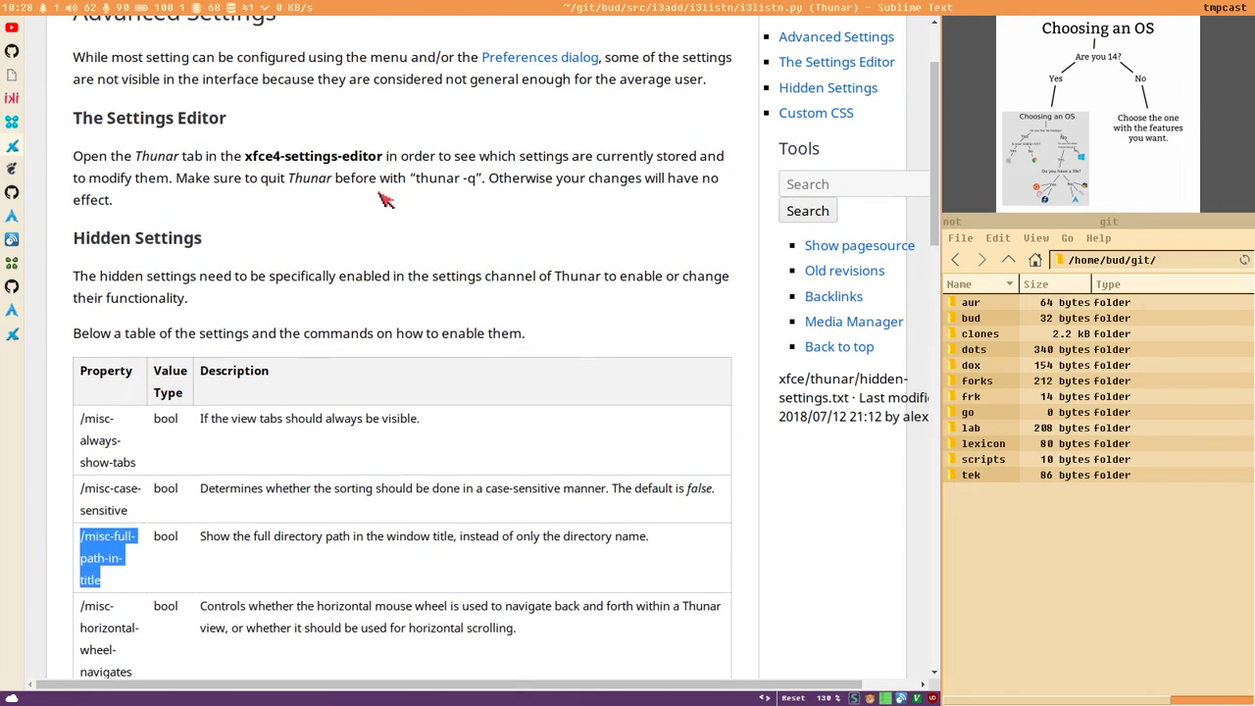
{"action": "scroll", "coordinate": [373, 412], "scroll_direction": "down", "scroll_amount": 14}
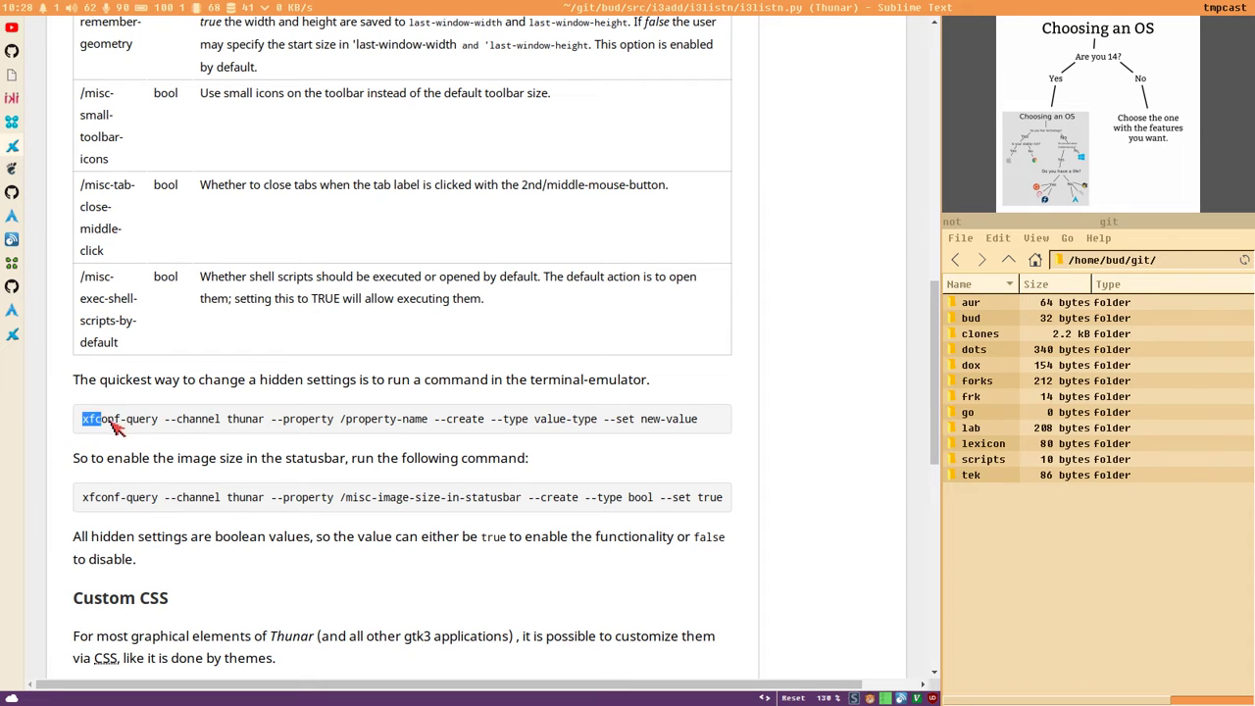
{"action": "left_click_drag", "start_coordinate": [113, 424], "coordinate": [708, 424]}
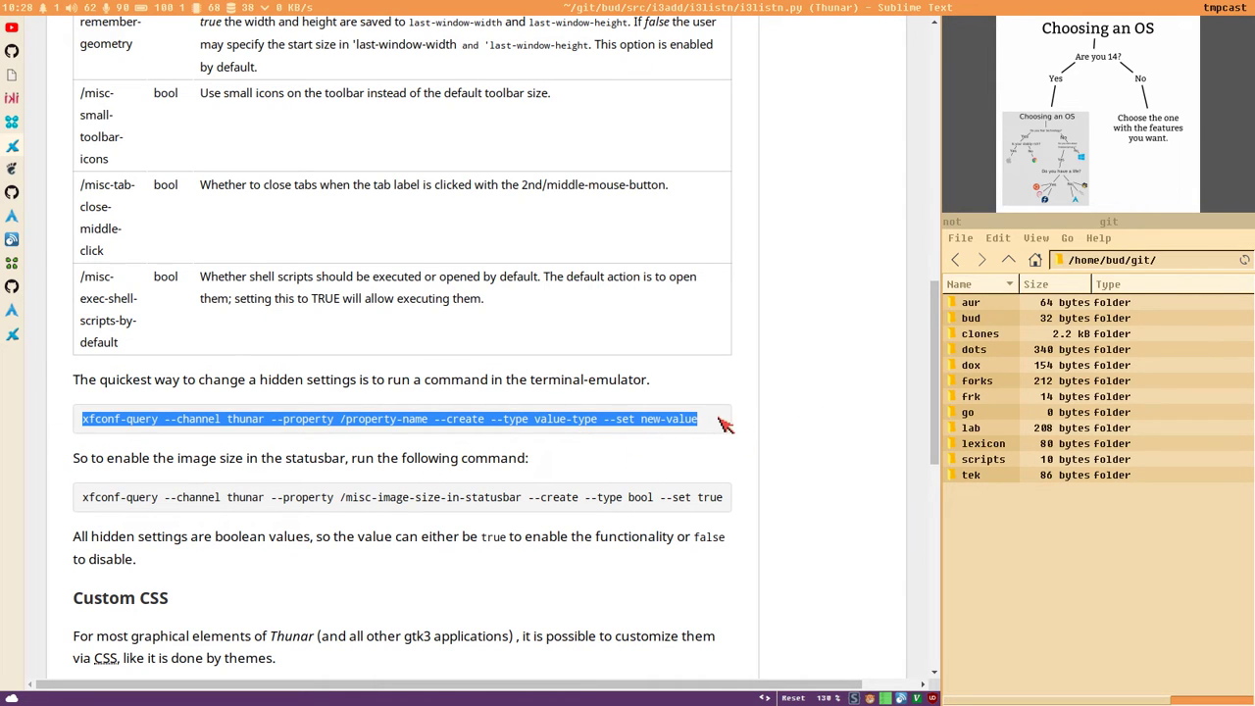
{"action": "left_click", "coordinate": [717, 421]}
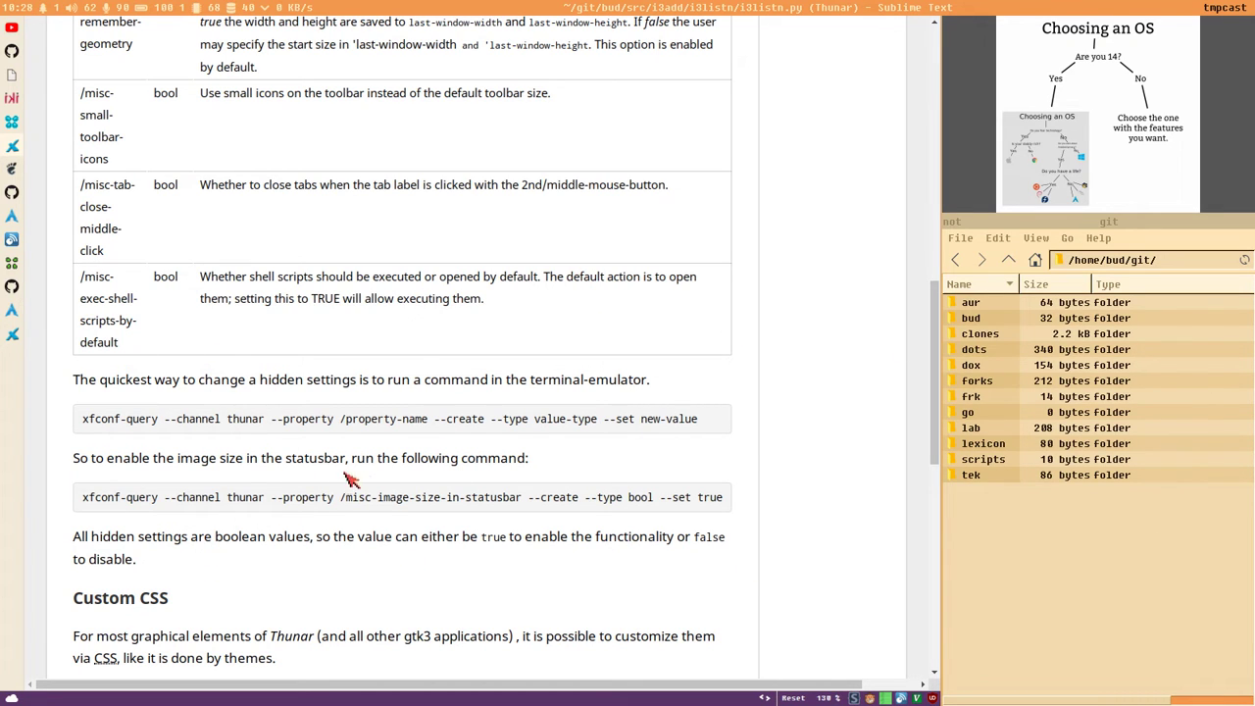
- Examine the create, type bool and set true arguments of the example xfconf-query command against the hidden settings table
{"action": "left_click_drag", "start_coordinate": [527, 500], "coordinate": [751, 500]}
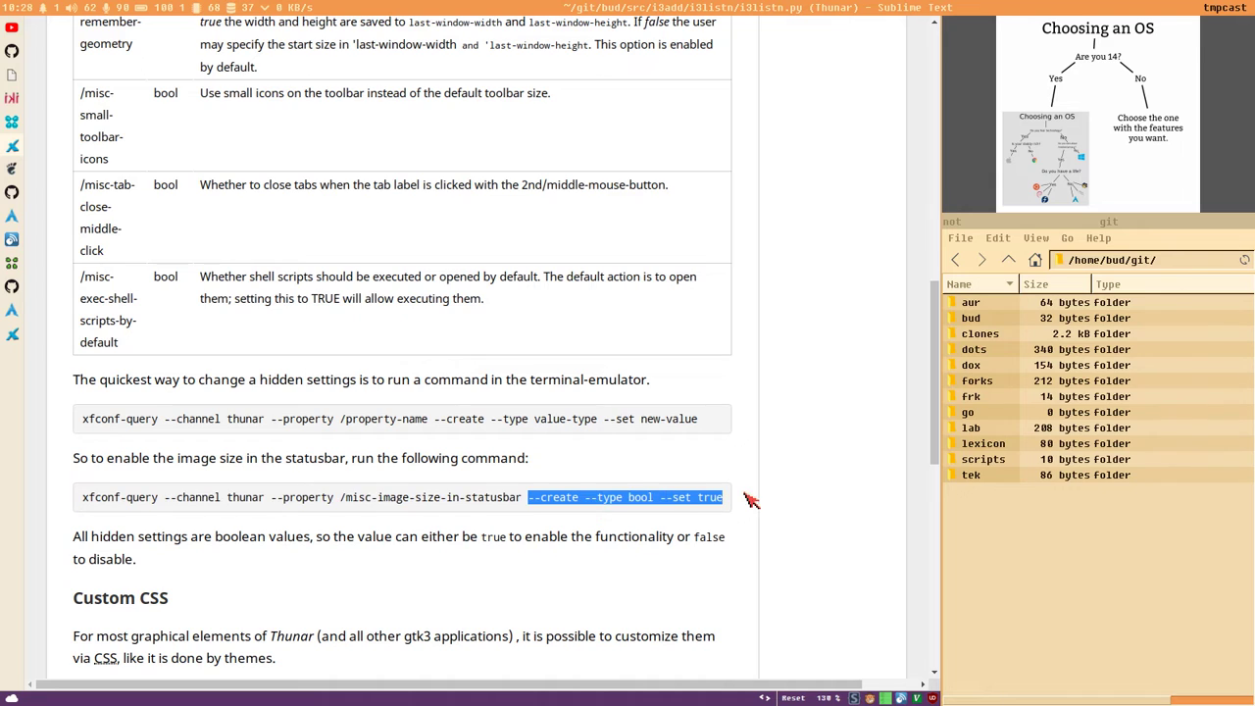
{"action": "left_click", "coordinate": [530, 501]}
{"action": "left_click_drag", "start_coordinate": [530, 500], "coordinate": [642, 504]}
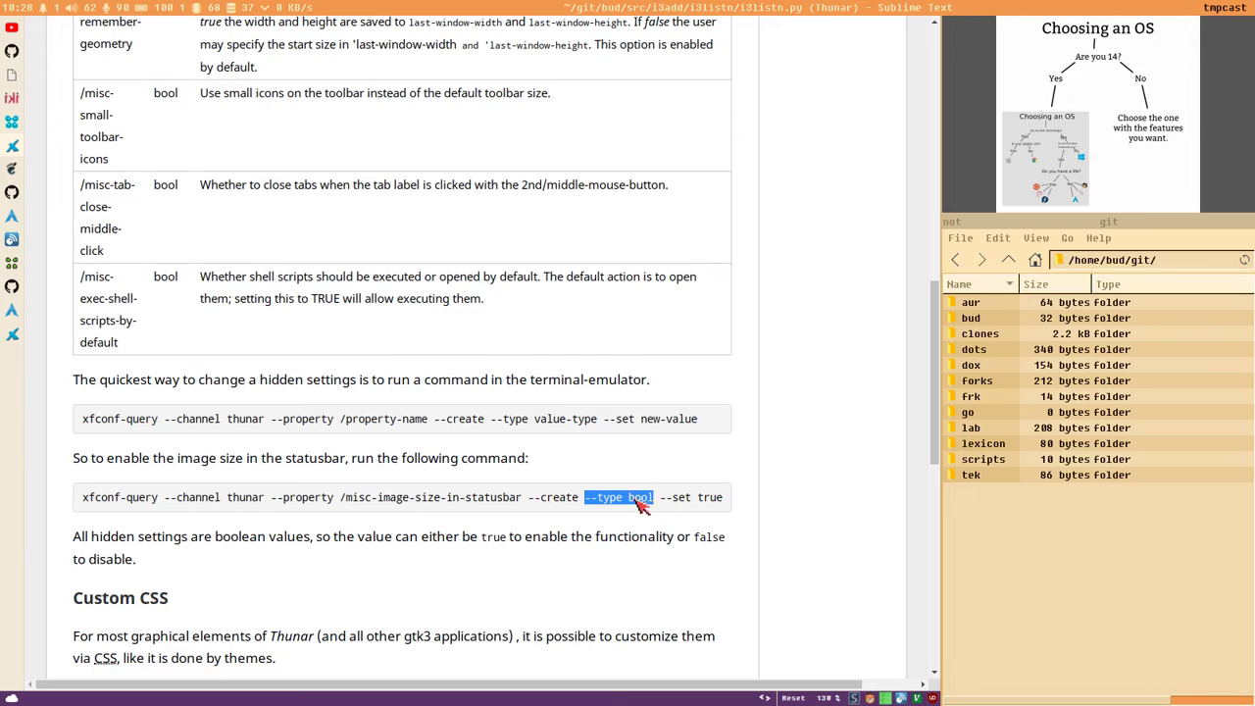
{"action": "scroll", "coordinate": [422, 498], "scroll_direction": "up", "scroll_amount": 5}
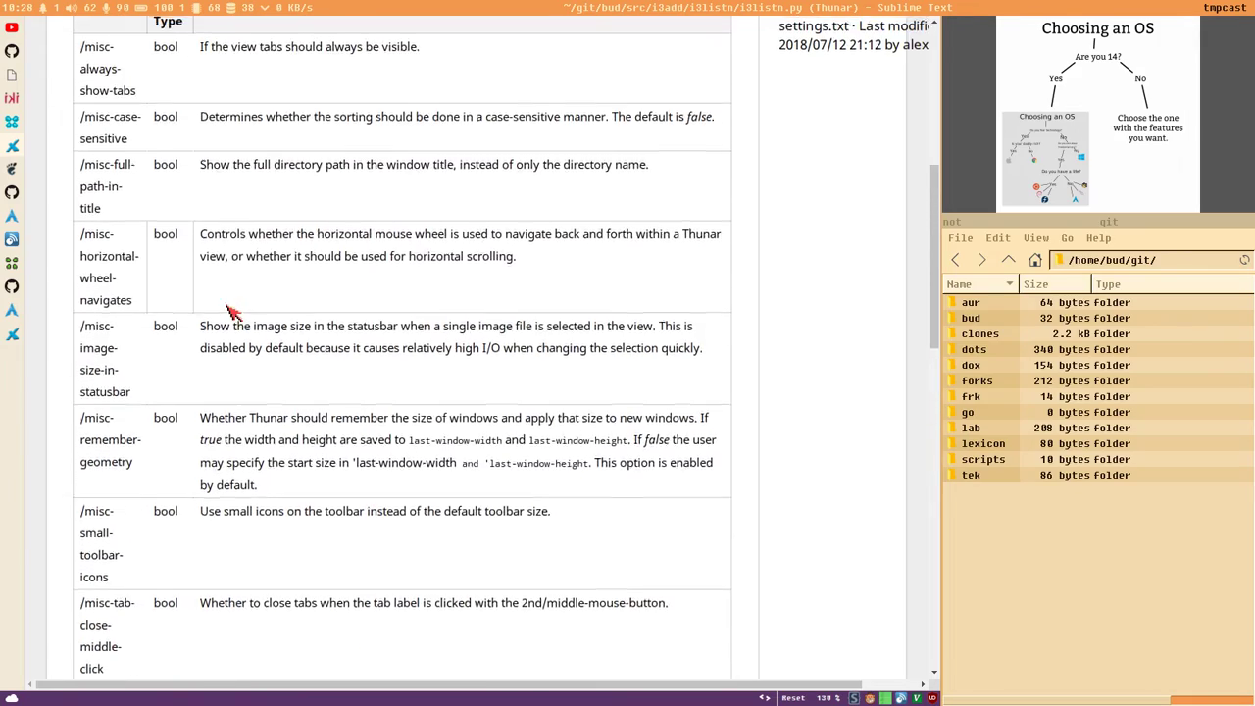
{"action": "scroll", "coordinate": [226, 311], "scroll_direction": "up", "scroll_amount": 3}
{"action": "scroll", "coordinate": [218, 316], "scroll_direction": "down", "scroll_amount": 9}
{"action": "scroll", "coordinate": [213, 320], "scroll_direction": "down", "scroll_amount": 2}
{"action": "scroll", "coordinate": [327, 338], "scroll_direction": "up", "scroll_amount": 5}
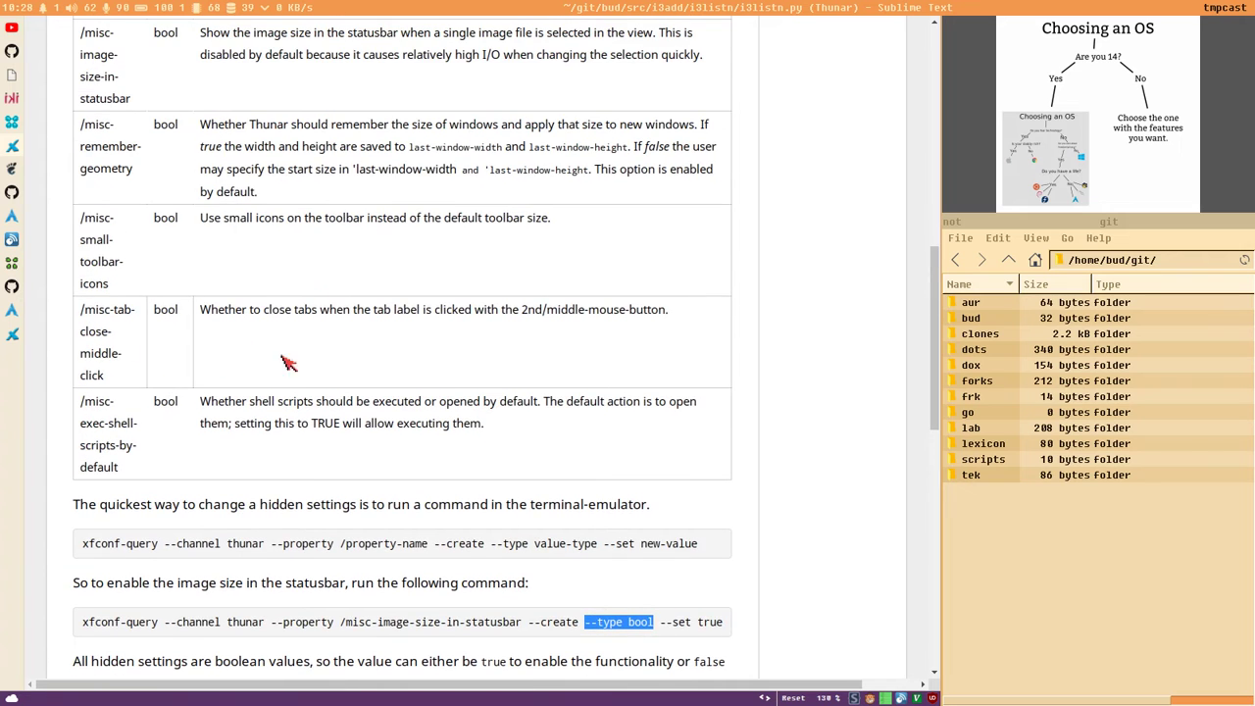
{"action": "scroll", "coordinate": [588, 573], "scroll_direction": "down", "scroll_amount": 2}
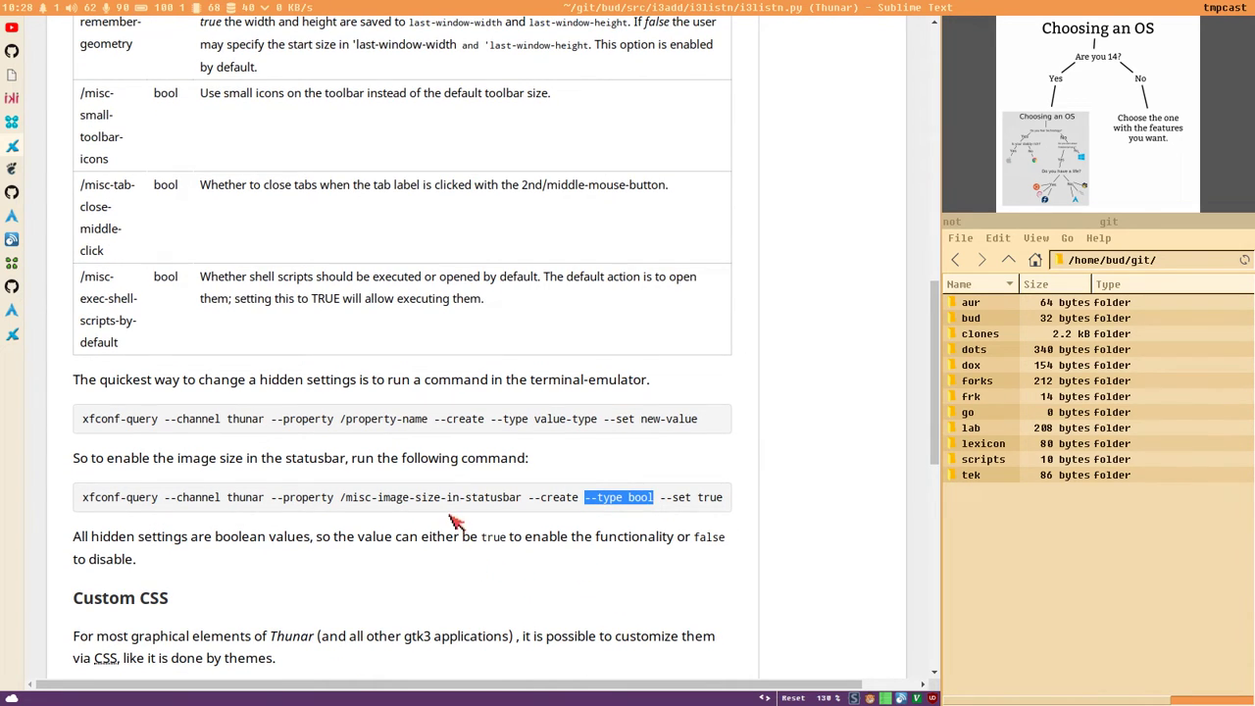
- Switch to Sublime Text, open the 04-hiddensettings README.md, and review its xfconf-query command and the xfce4-settings package name
{"action": "key", "text": "alt+Tab"}
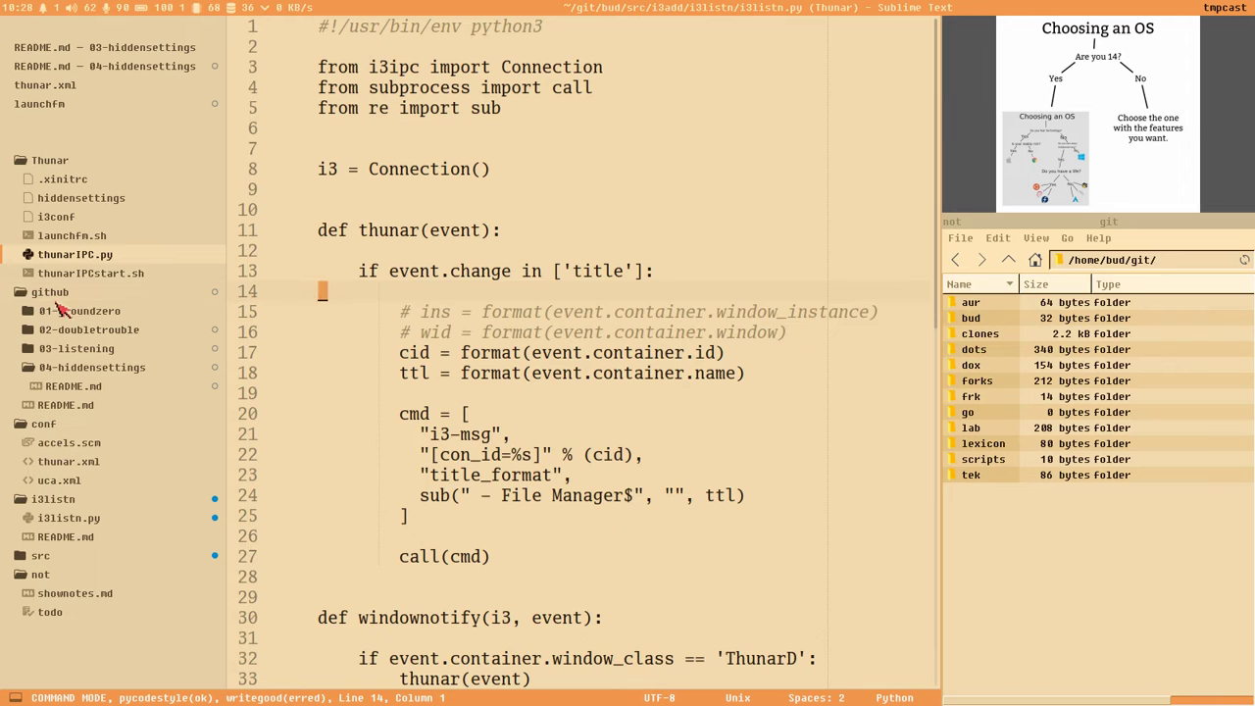
{"action": "left_click", "coordinate": [87, 389]}
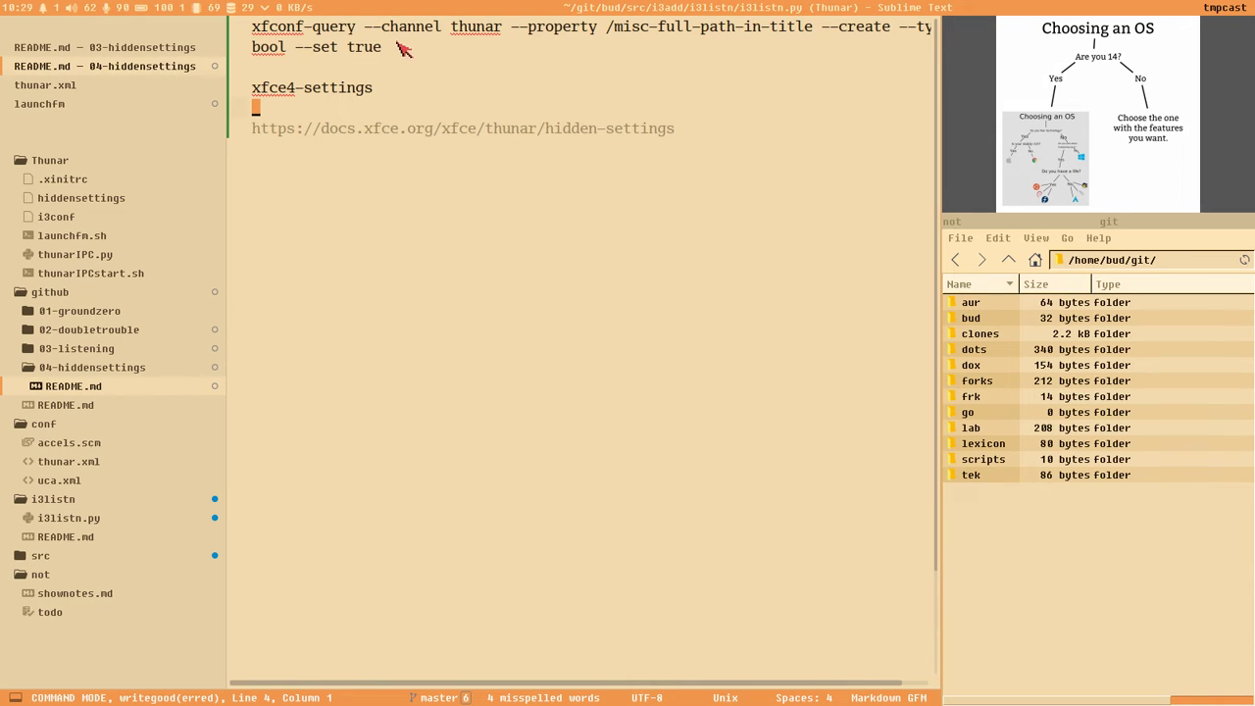
{"action": "left_click_drag", "start_coordinate": [402, 49], "coordinate": [252, 23]}
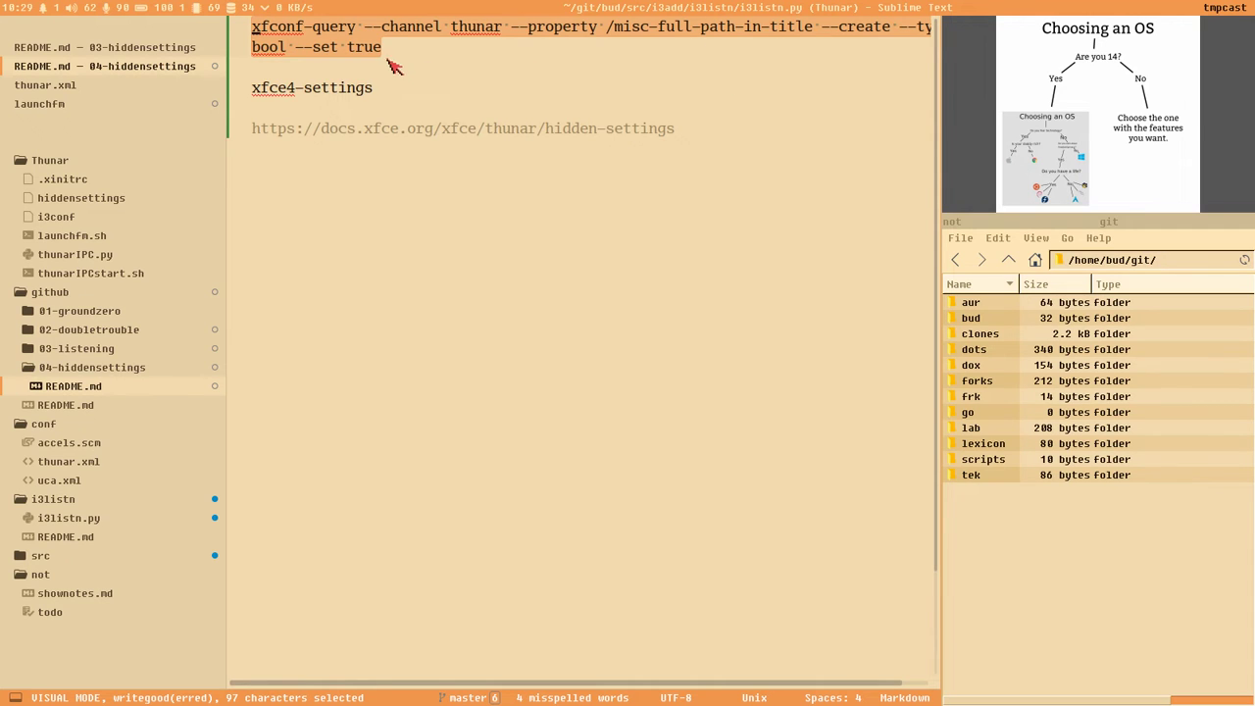
{"action": "left_click_drag", "start_coordinate": [391, 93], "coordinate": [199, 100]}
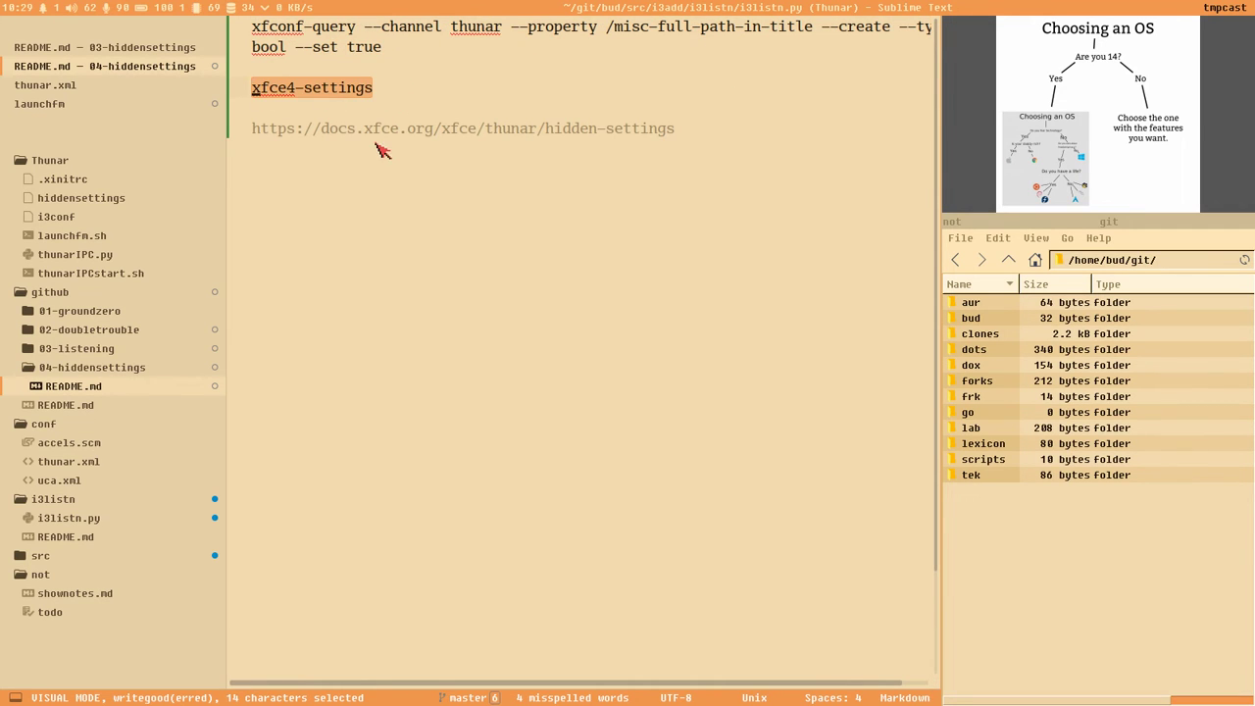
{"action": "left_click_drag", "start_coordinate": [385, 49], "coordinate": [248, 30]}
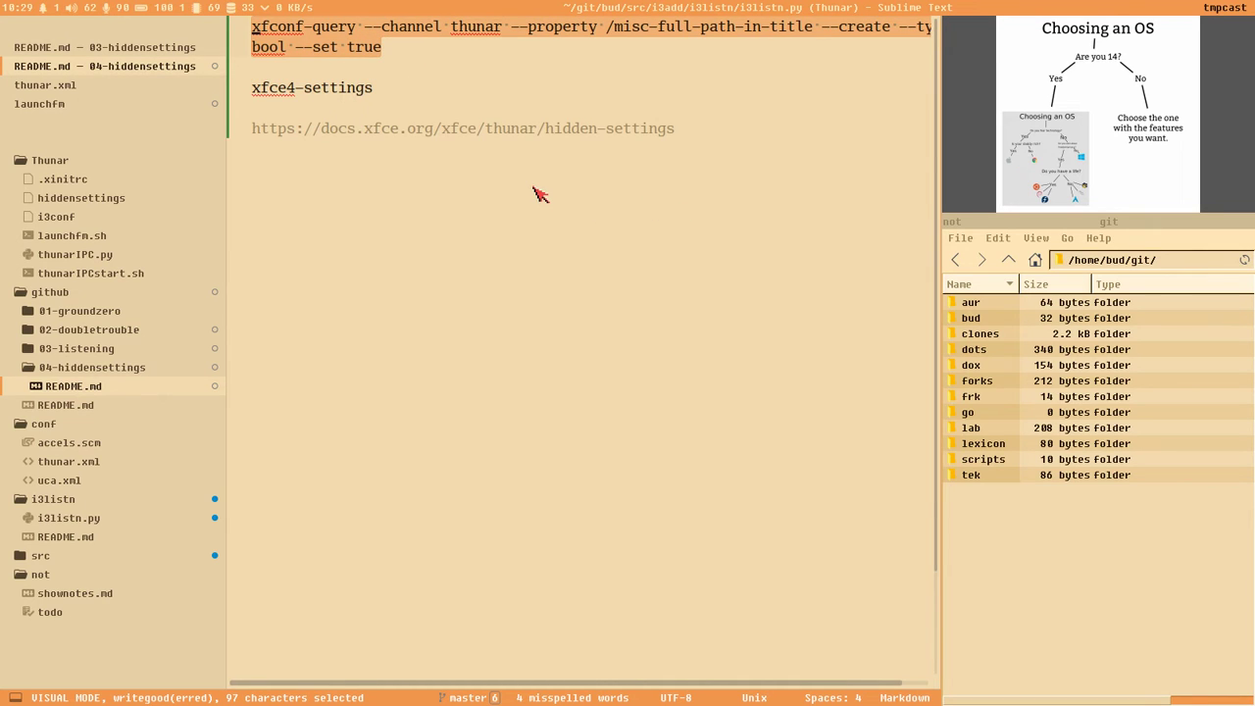
- Open a terminal and install the xfce4-settings package with "sudo pacman -S xfce4-settings", accepting the installation
{"action": "key", "text": "super+Return"}
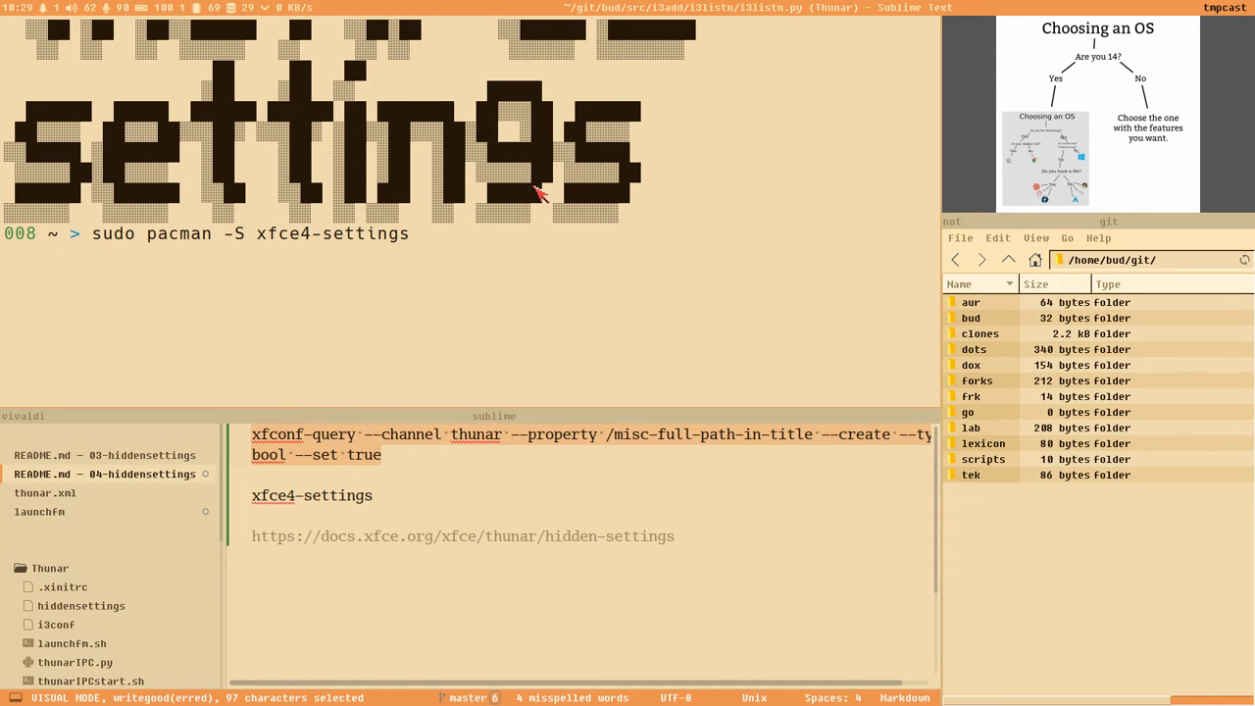
{"action": "key", "text": "Return"}
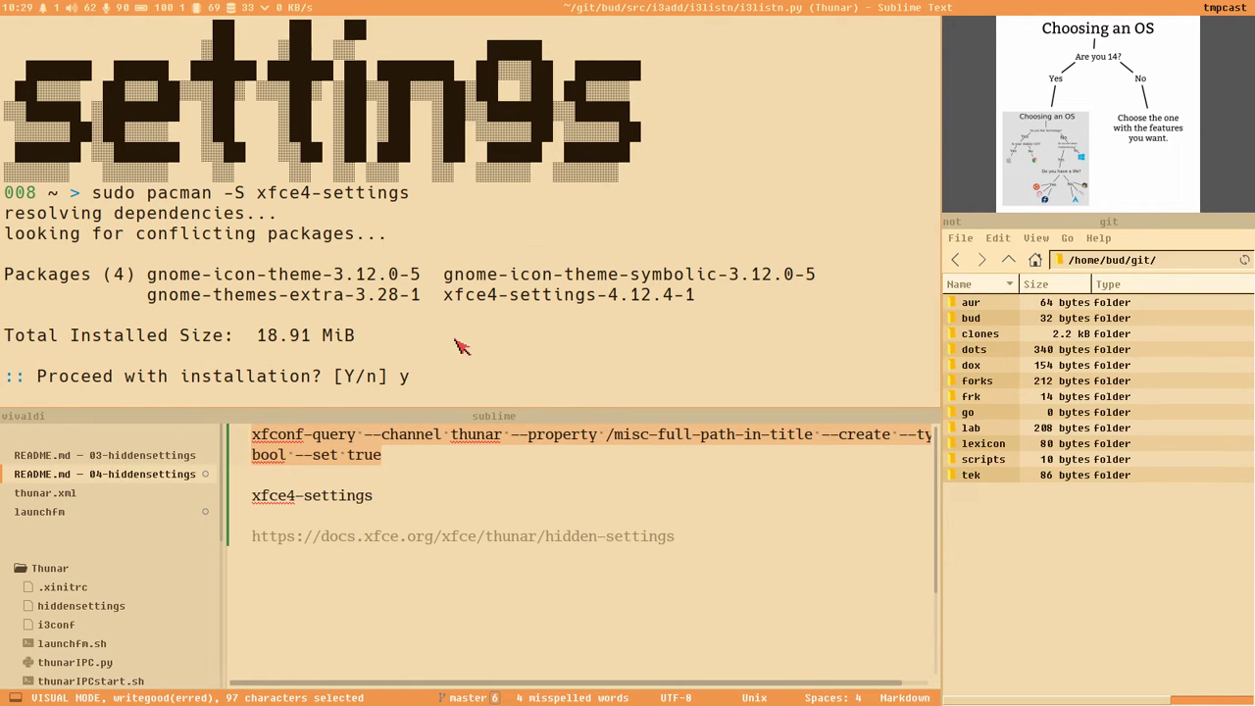
{"action": "key", "text": "Return"}
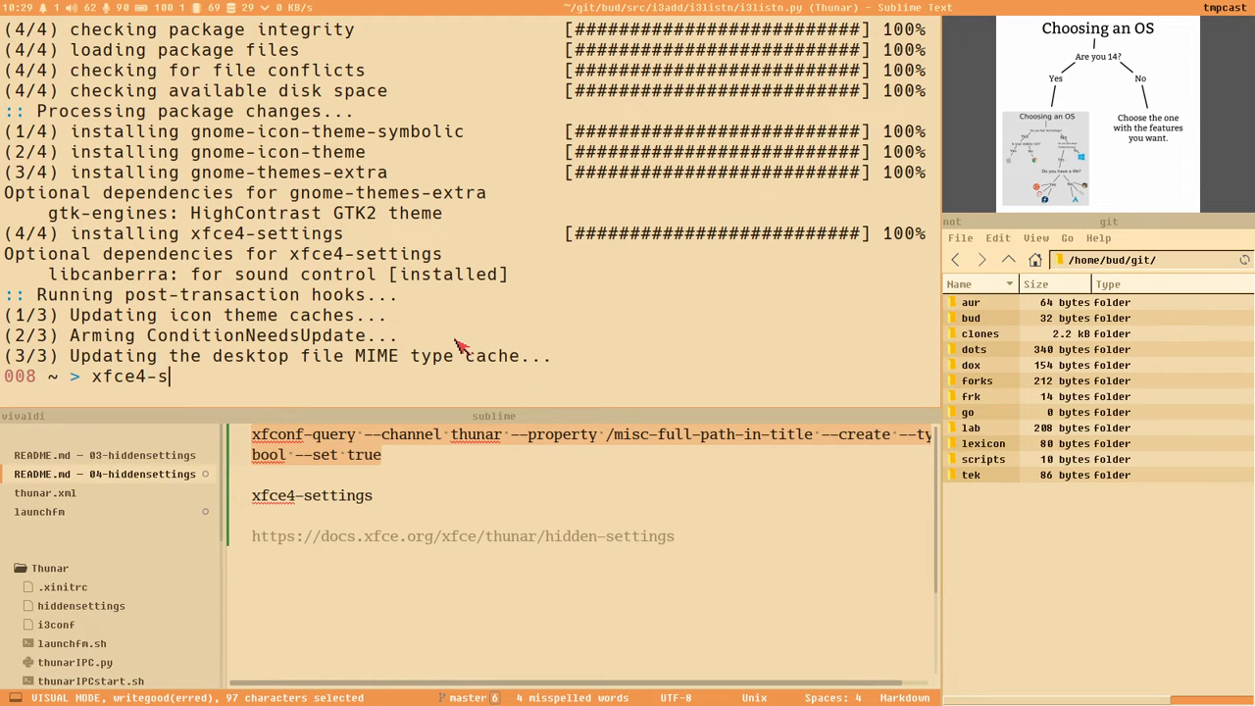
- Launch xfce4-settings-editor from the terminal and reposition the Settings Editor window
{"action": "type", "text": "in"}
{"action": "key", "text": "Tab"}
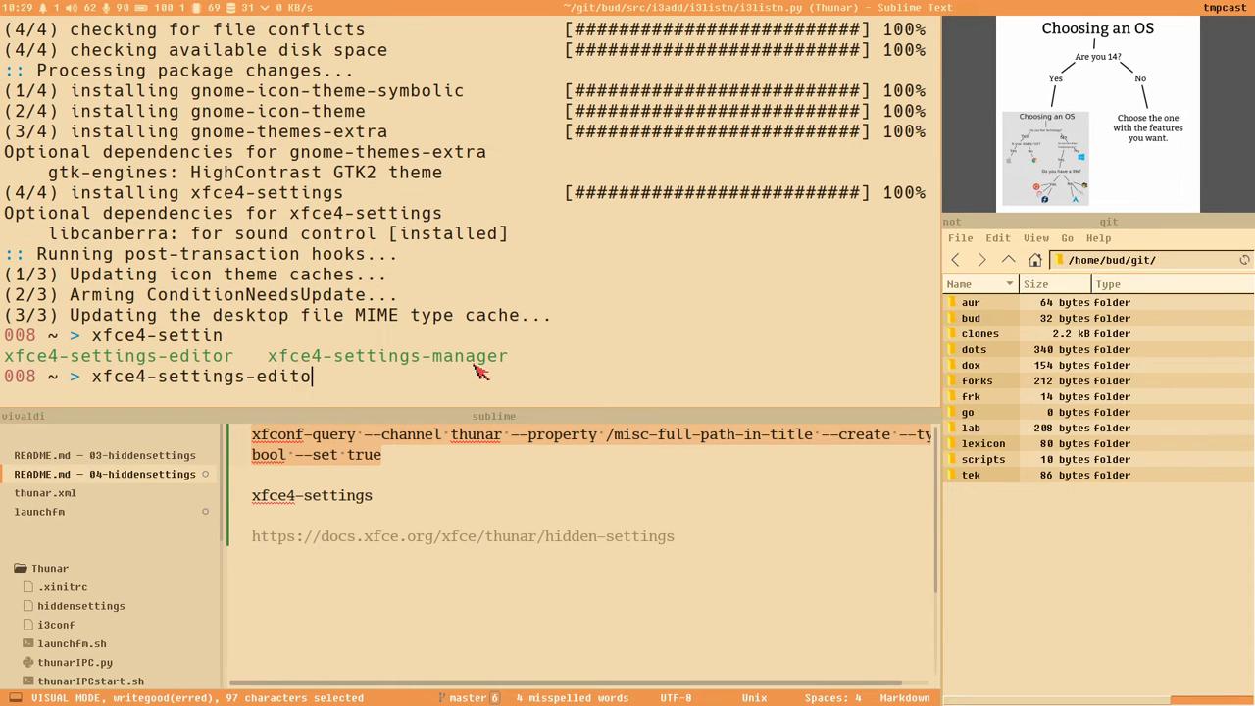
{"action": "key", "text": "Return"}
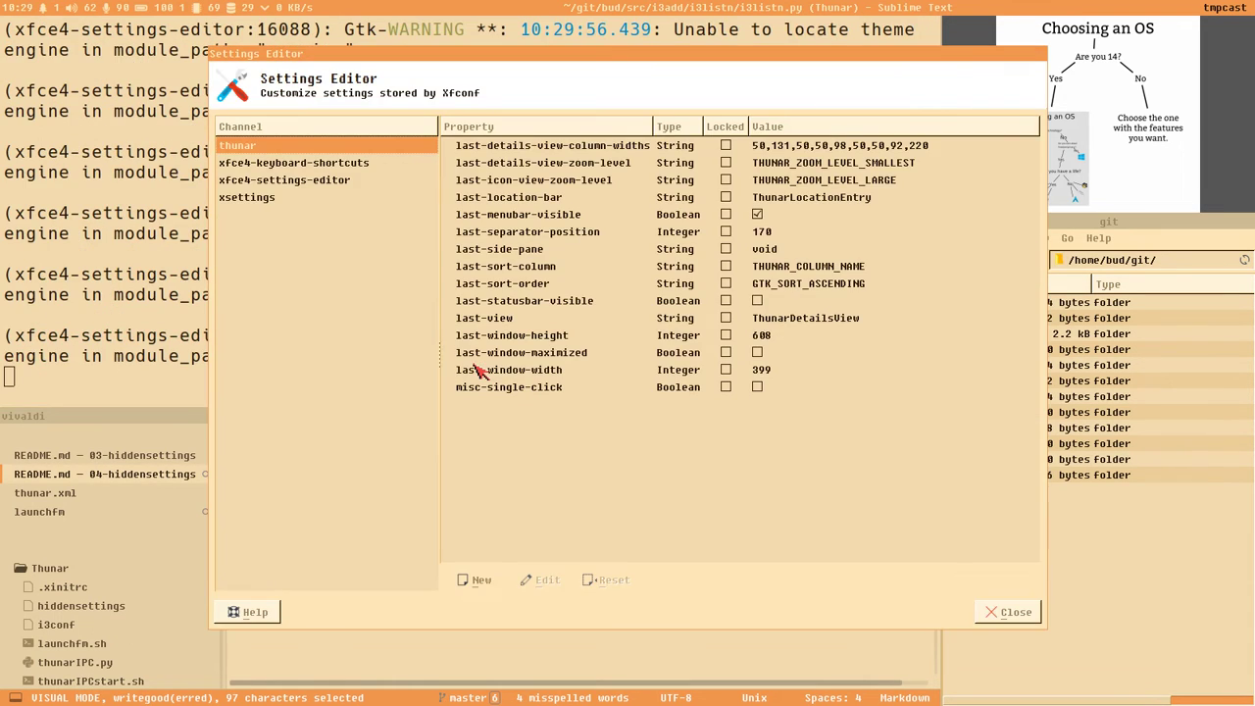
{"action": "left_click_drag", "start_coordinate": [407, 49], "coordinate": [252, 93]}
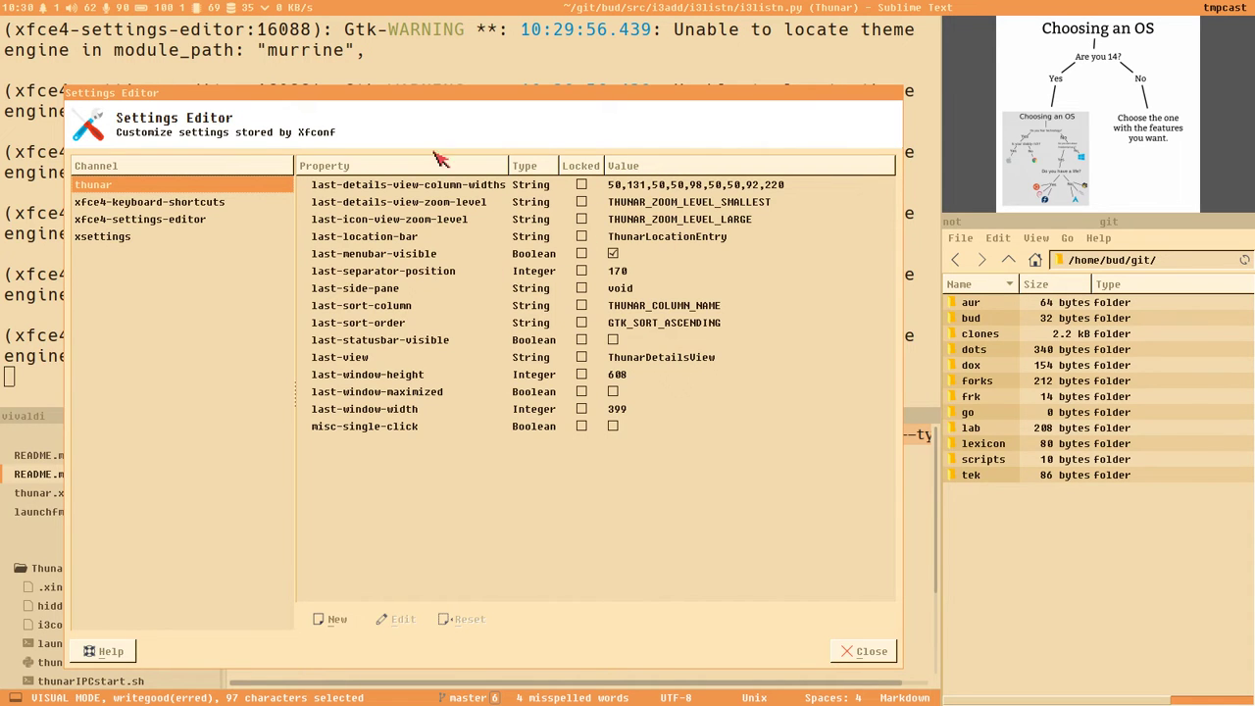
{"action": "left_click_drag", "start_coordinate": [390, 92], "coordinate": [441, 45]}
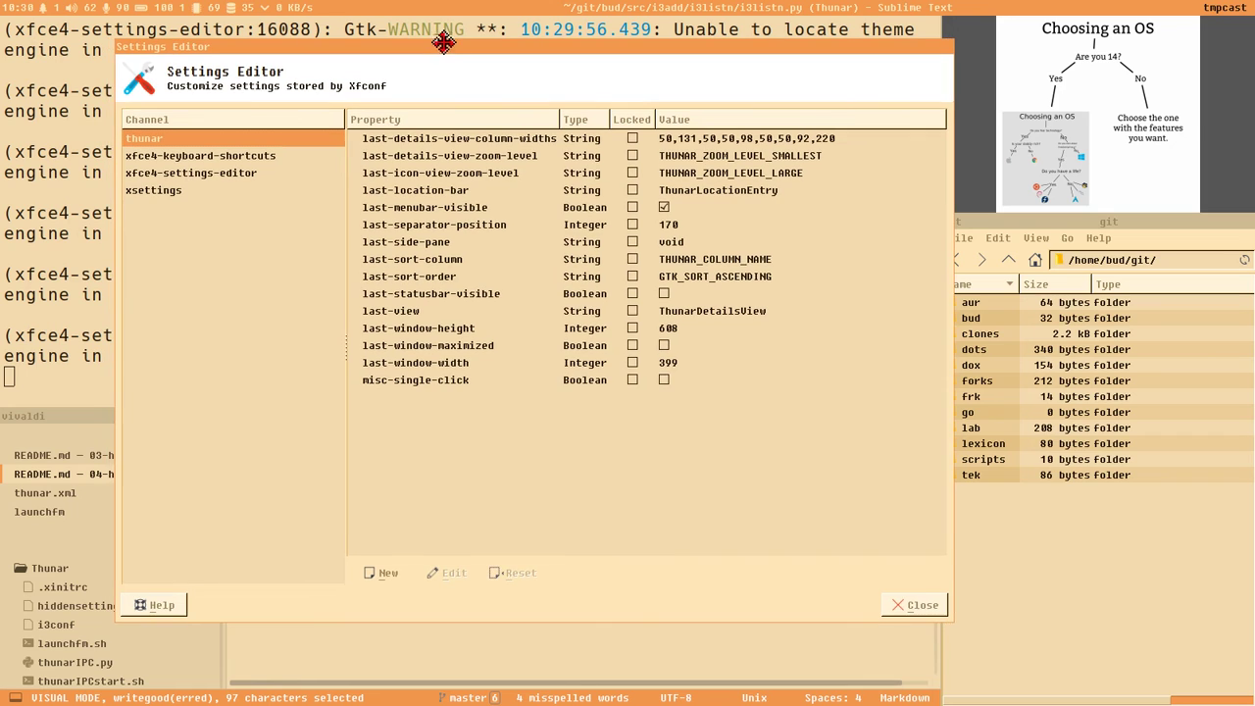
- Inspect the zoom level and location bar properties and their values in the thunar channel
{"action": "left_click", "coordinate": [714, 141]}
{"action": "left_click", "coordinate": [704, 158]}
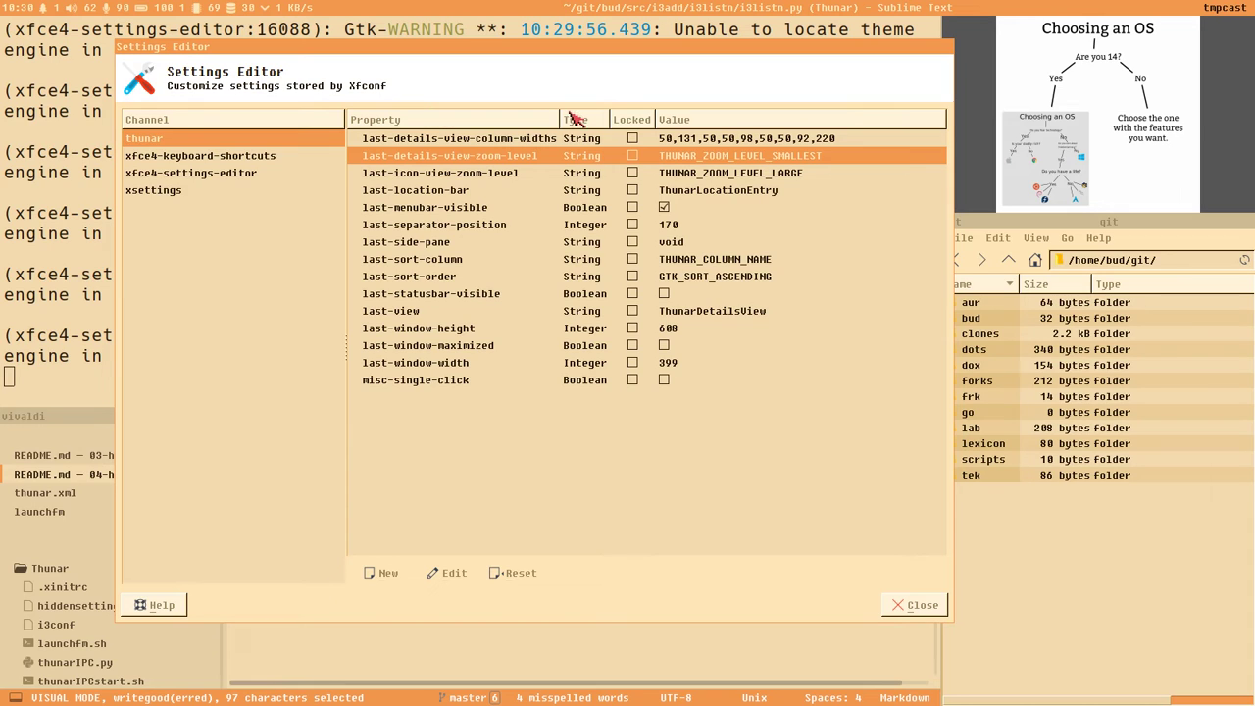
{"action": "left_click", "coordinate": [699, 190]}
{"action": "left_click", "coordinate": [729, 177]}
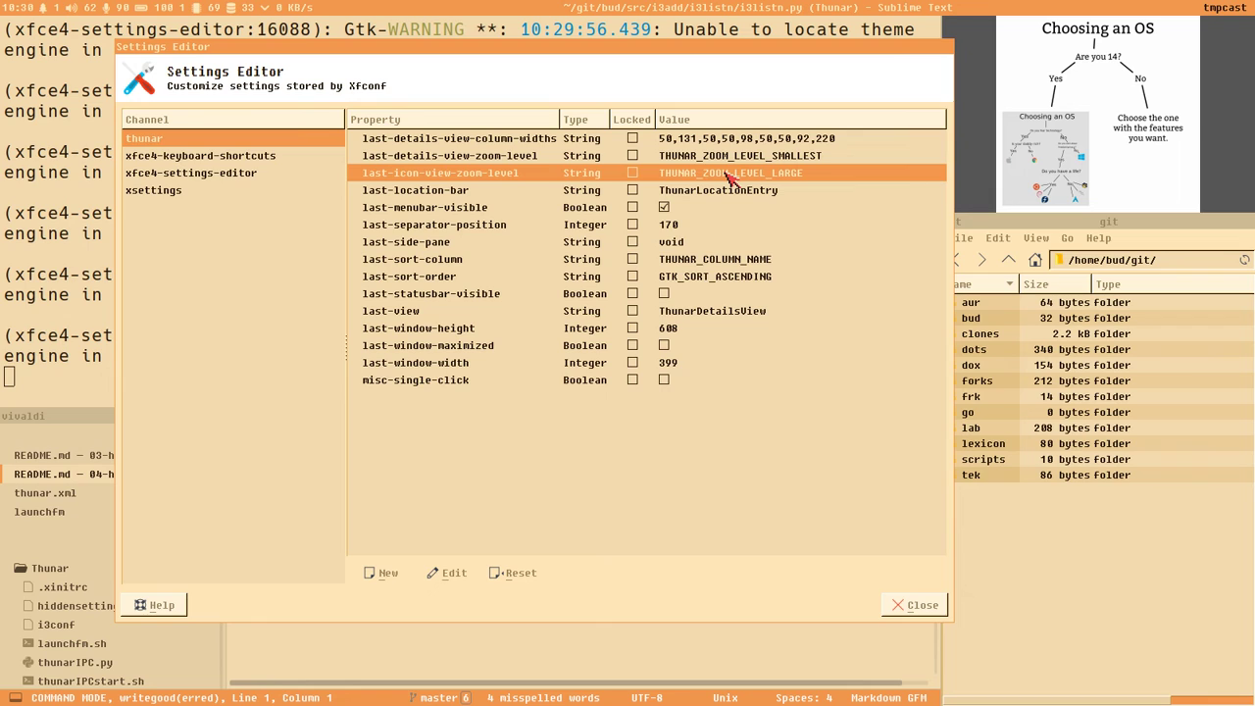
{"action": "left_click", "coordinate": [729, 177]}
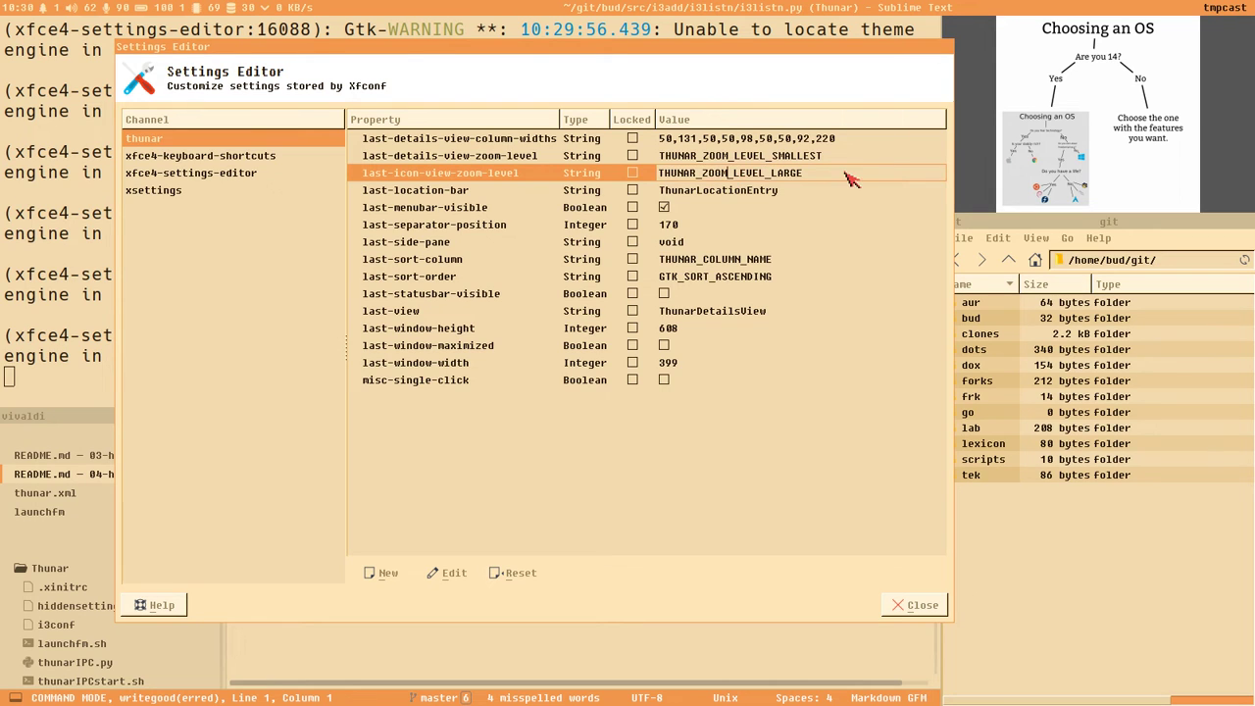
{"action": "left_click", "coordinate": [744, 160]}
{"action": "left_click", "coordinate": [732, 197]}
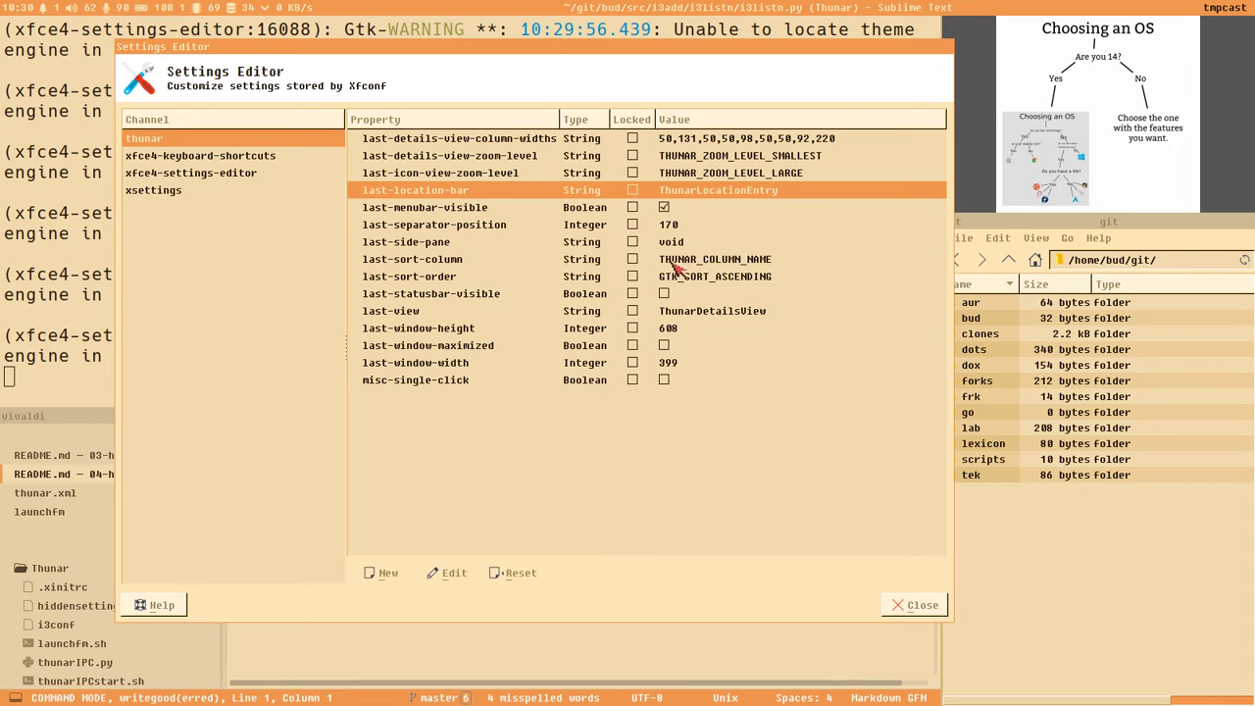
- View the last-location-bar property in the Edit Property dialog, cancel it, and select last-statusbar-visible
{"action": "left_click", "coordinate": [443, 573]}
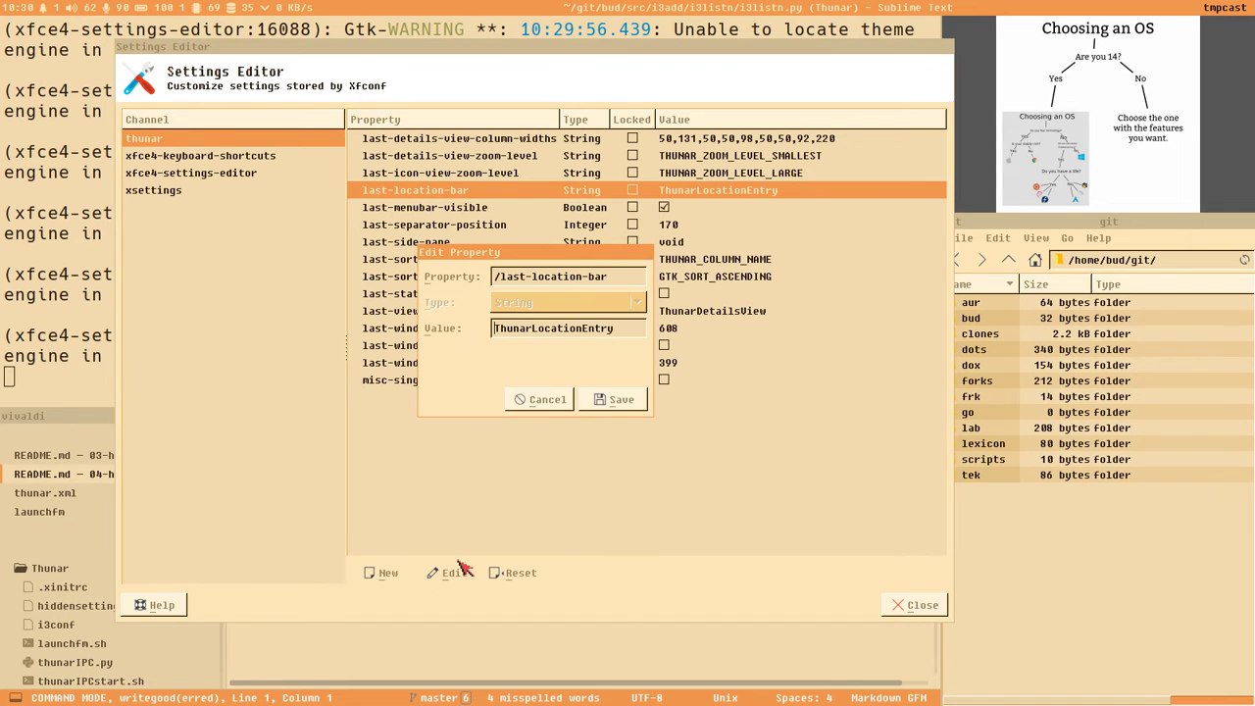
{"action": "left_click", "coordinate": [546, 400]}
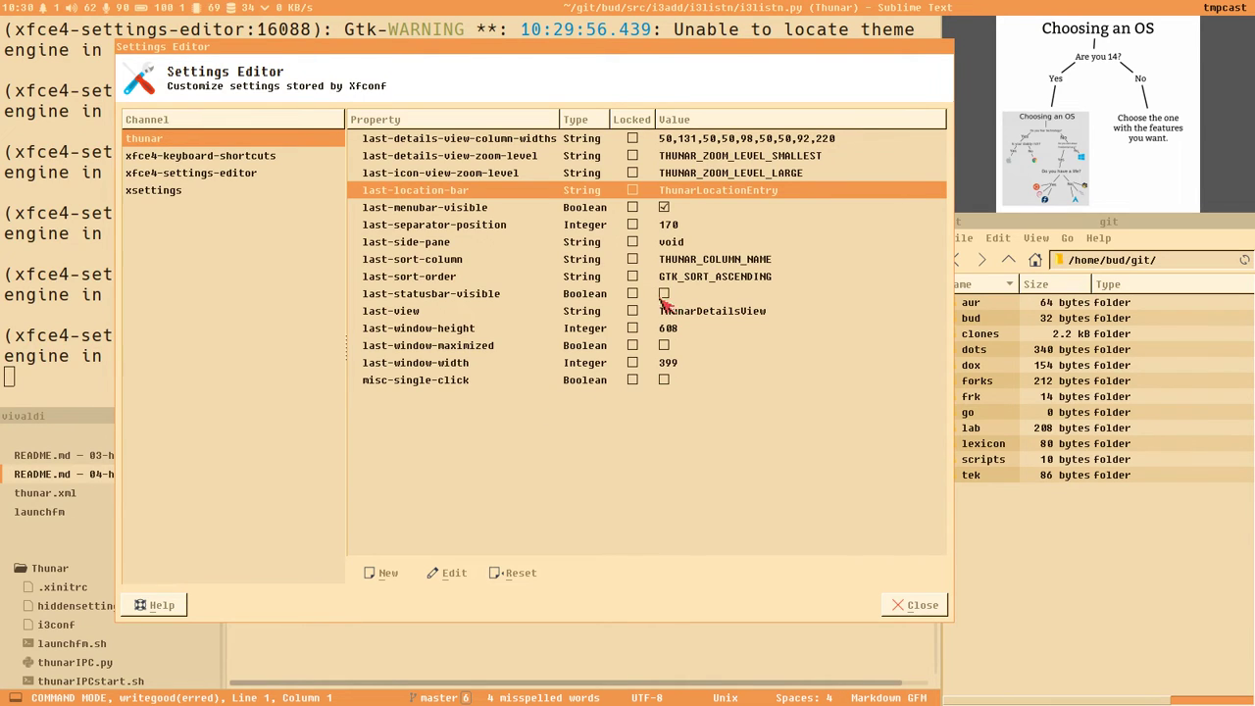
{"action": "left_click", "coordinate": [668, 299]}
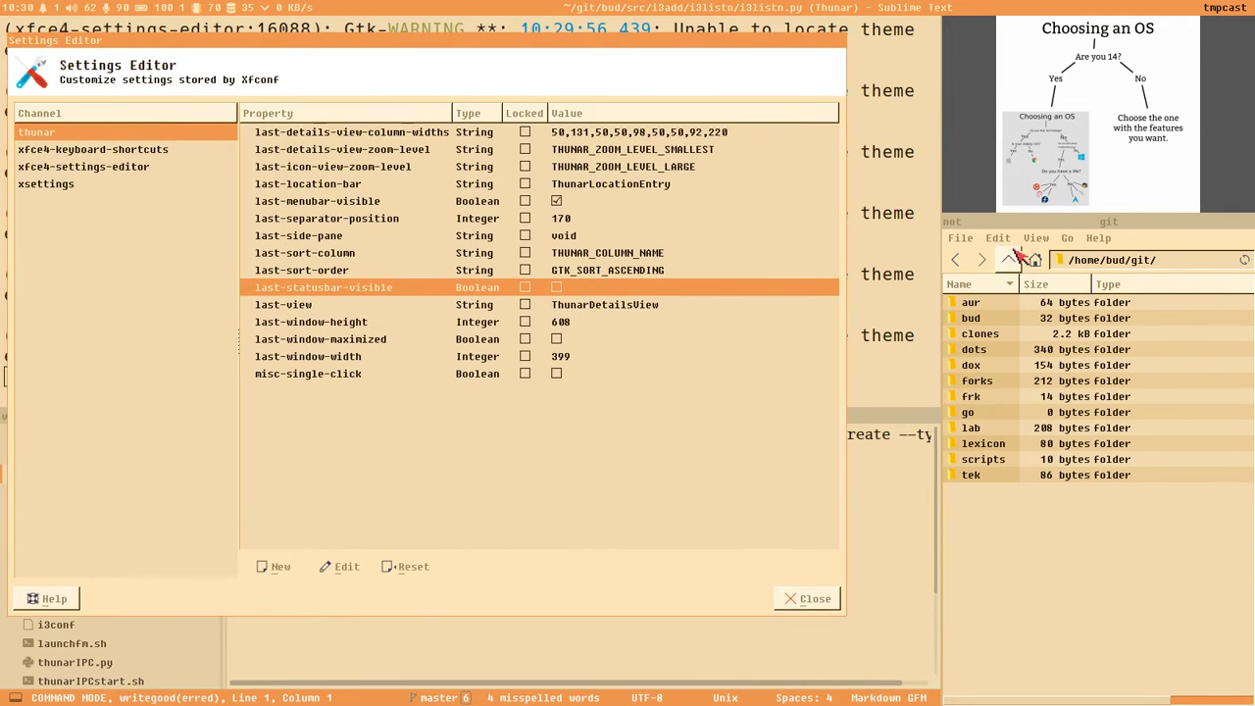
- Switch to Thunar and go to the .config folder in the home directory
{"action": "left_click", "coordinate": [1139, 262]}
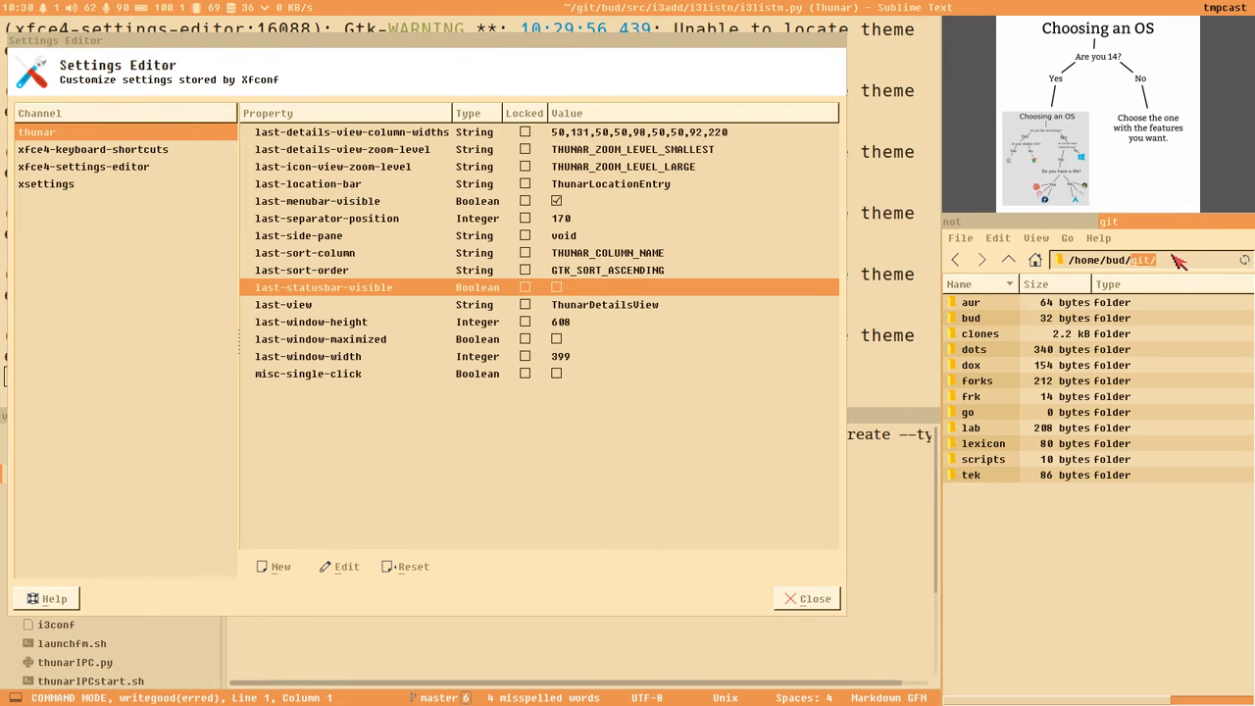
{"action": "key", "text": "BackSpace"}
{"action": "key", "text": "BackSpace"}
{"action": "key", "text": "BackSpace"}
{"action": "key", "text": "BackSpace"}
{"action": "type", "text": ".confi"}
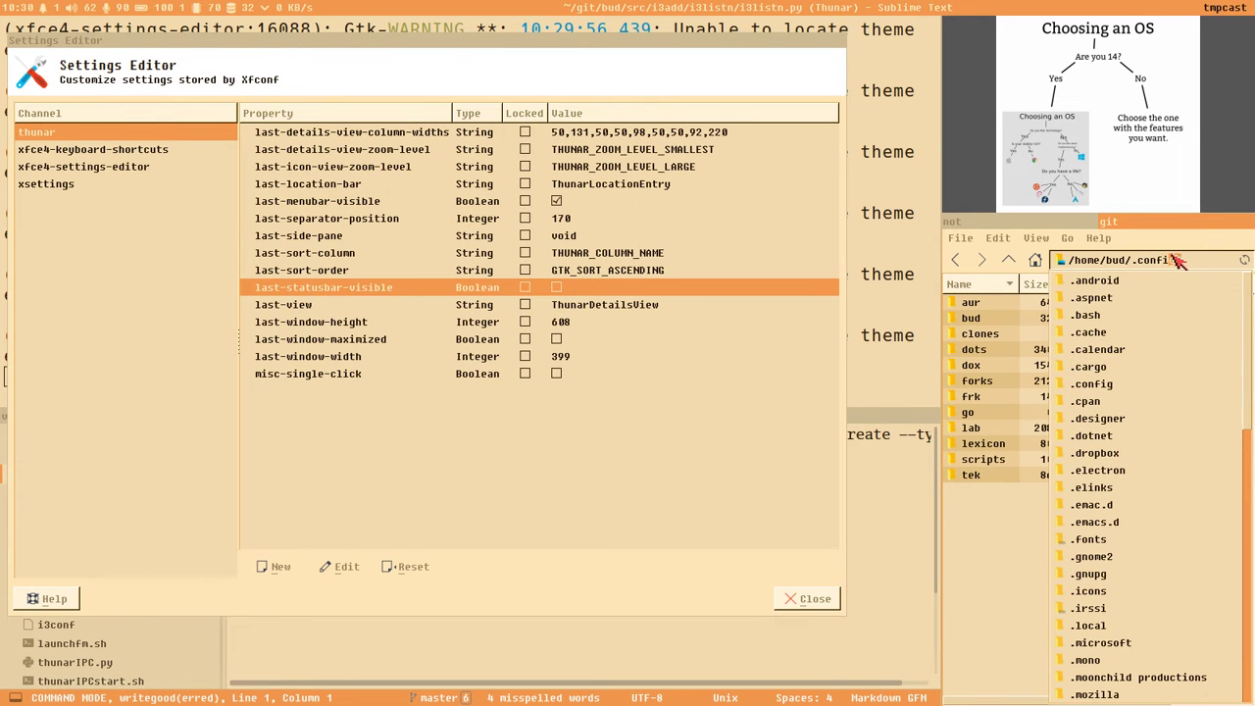
{"action": "type", "text": "g/"}
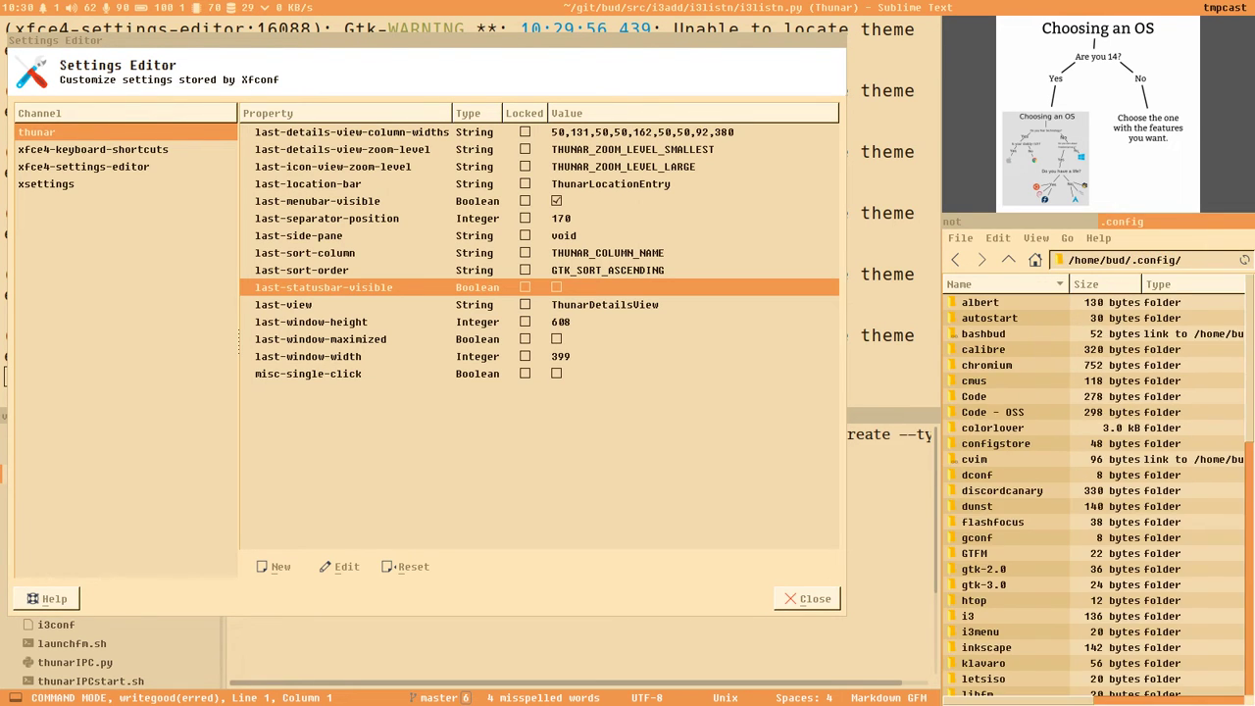
- Open the xfce4 folder, its xfconf subfolder, and the xfce-perchannel-xml folder inside
{"action": "scroll", "coordinate": [1013, 583], "scroll_direction": "down", "scroll_amount": 15}
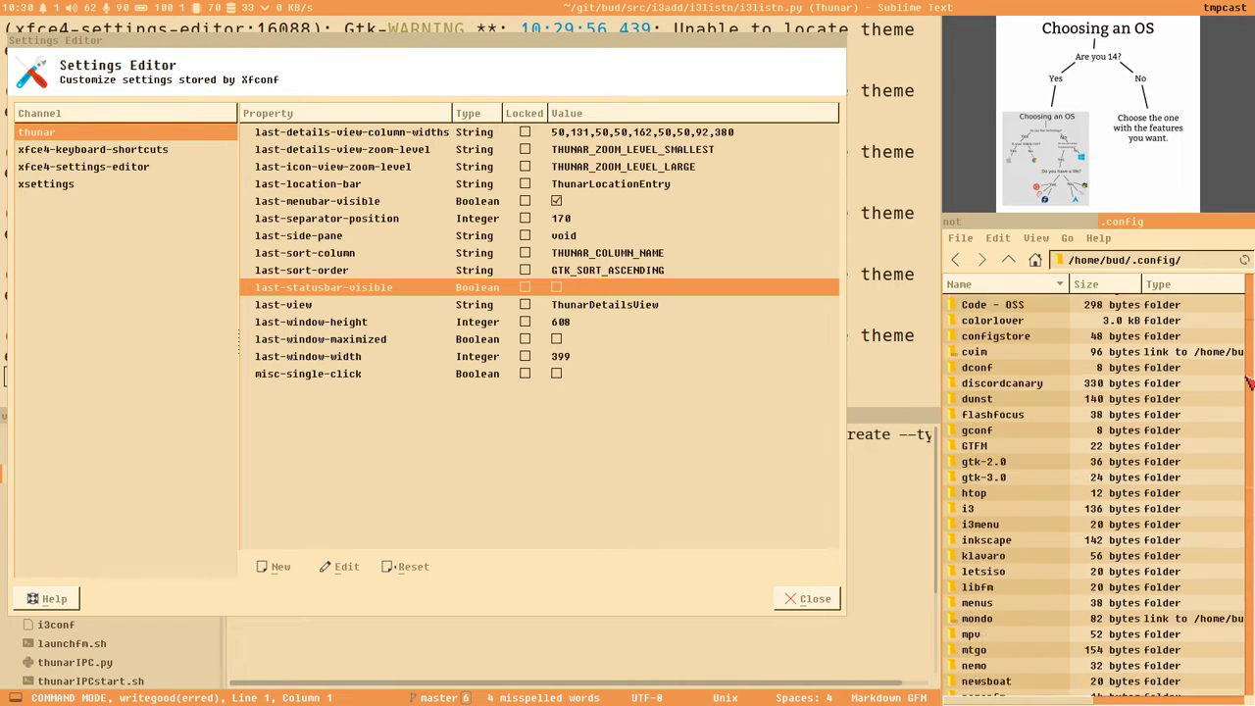
{"action": "double_click", "coordinate": [1010, 584]}
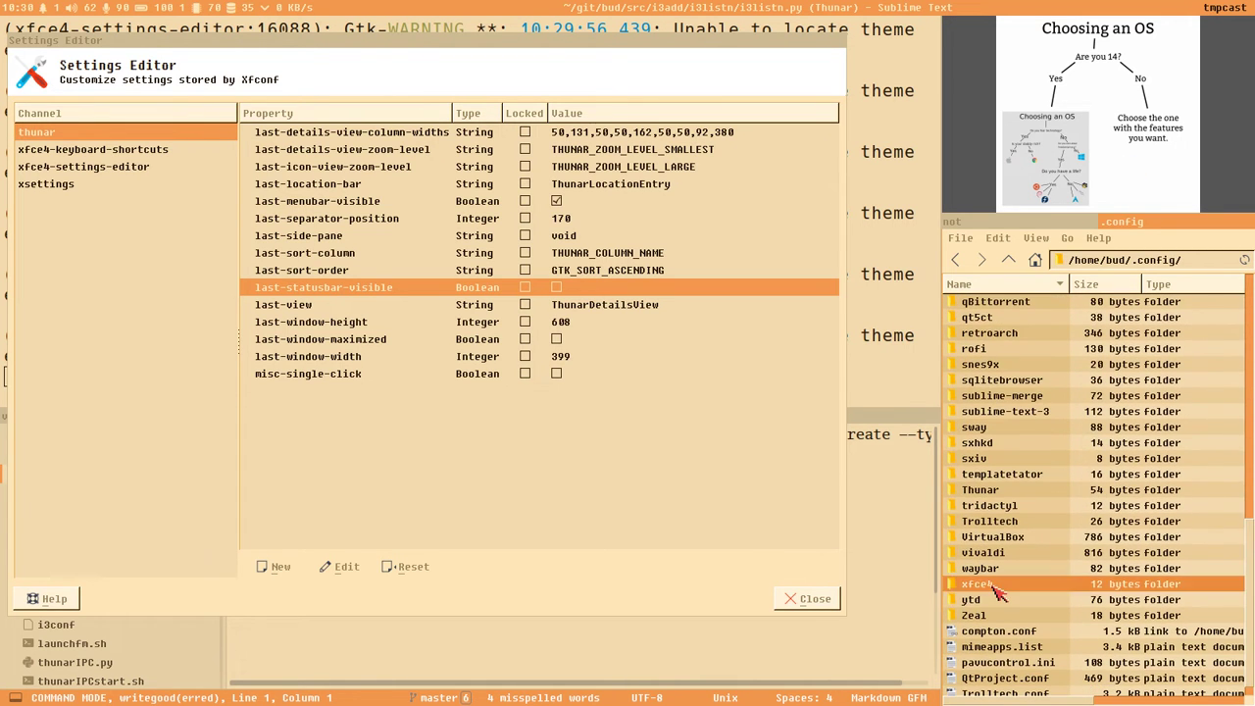
{"action": "double_click", "coordinate": [1001, 306]}
{"action": "double_click", "coordinate": [1010, 306]}
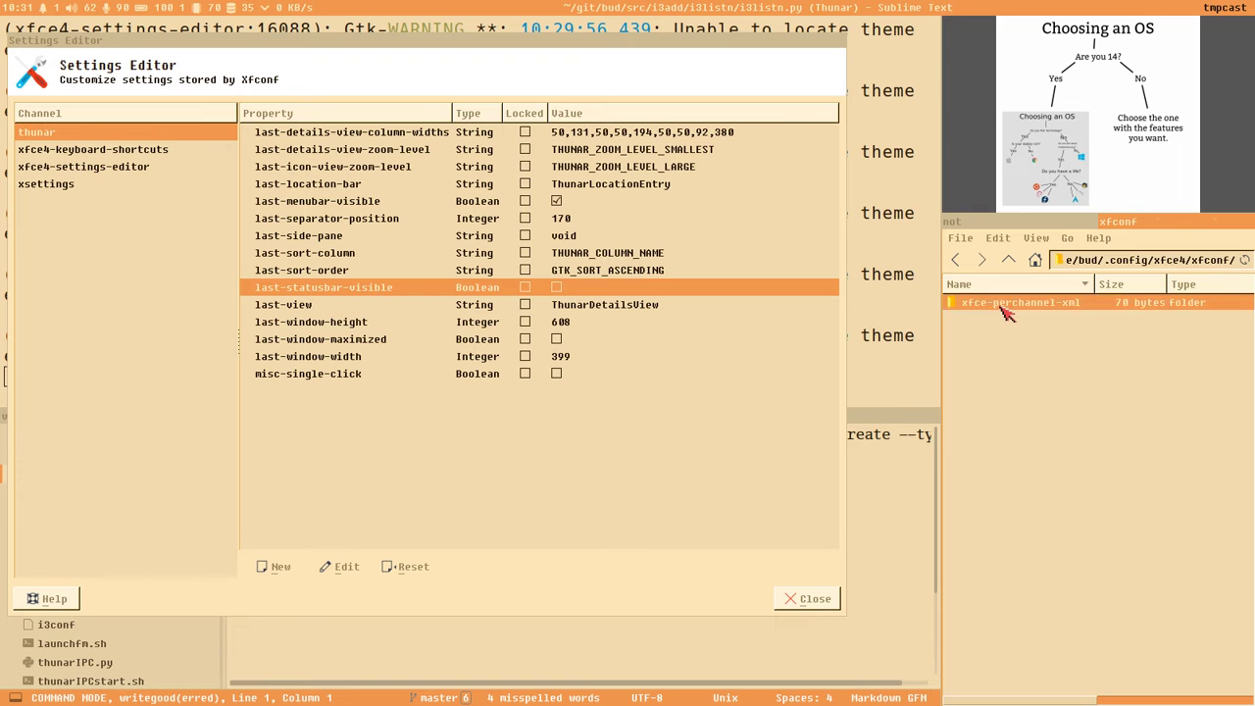
- Open thunar.xml from the xfce-perchannel-xml folder in Sublime Text and look through its property lines
{"action": "left_click", "coordinate": [992, 305]}
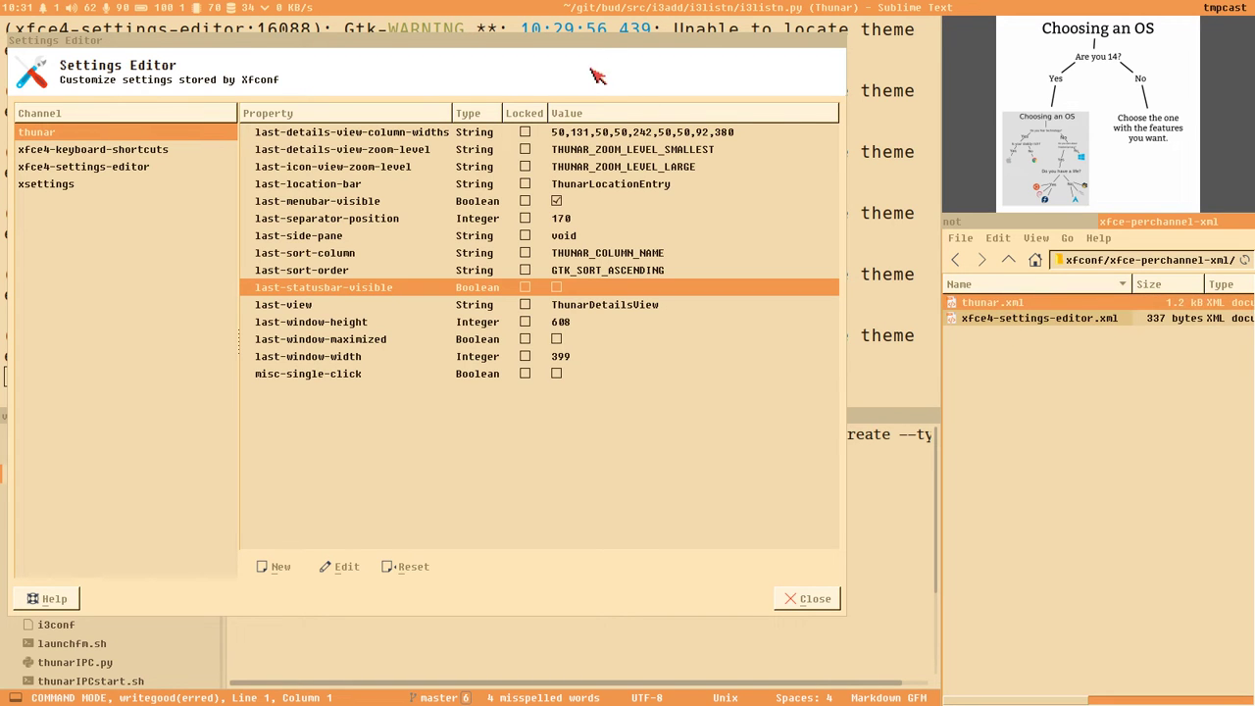
{"action": "left_click_drag", "start_coordinate": [589, 43], "coordinate": [1006, 610]}
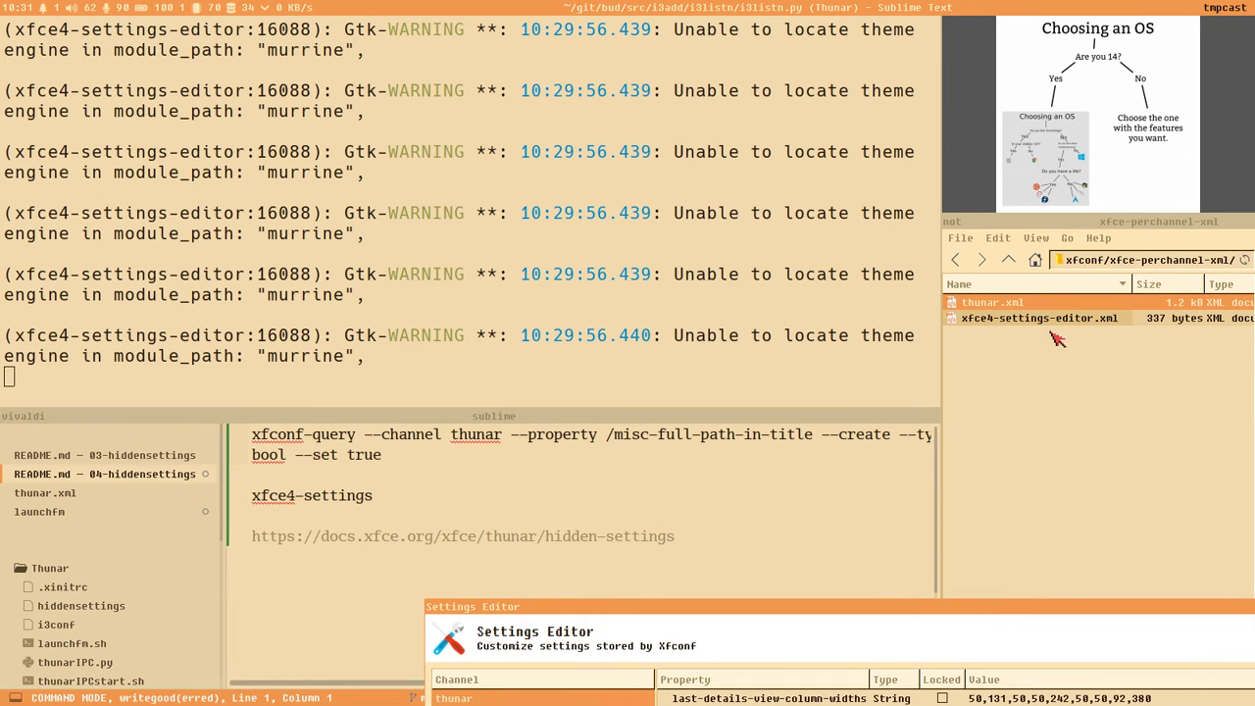
{"action": "left_click", "coordinate": [1010, 305]}
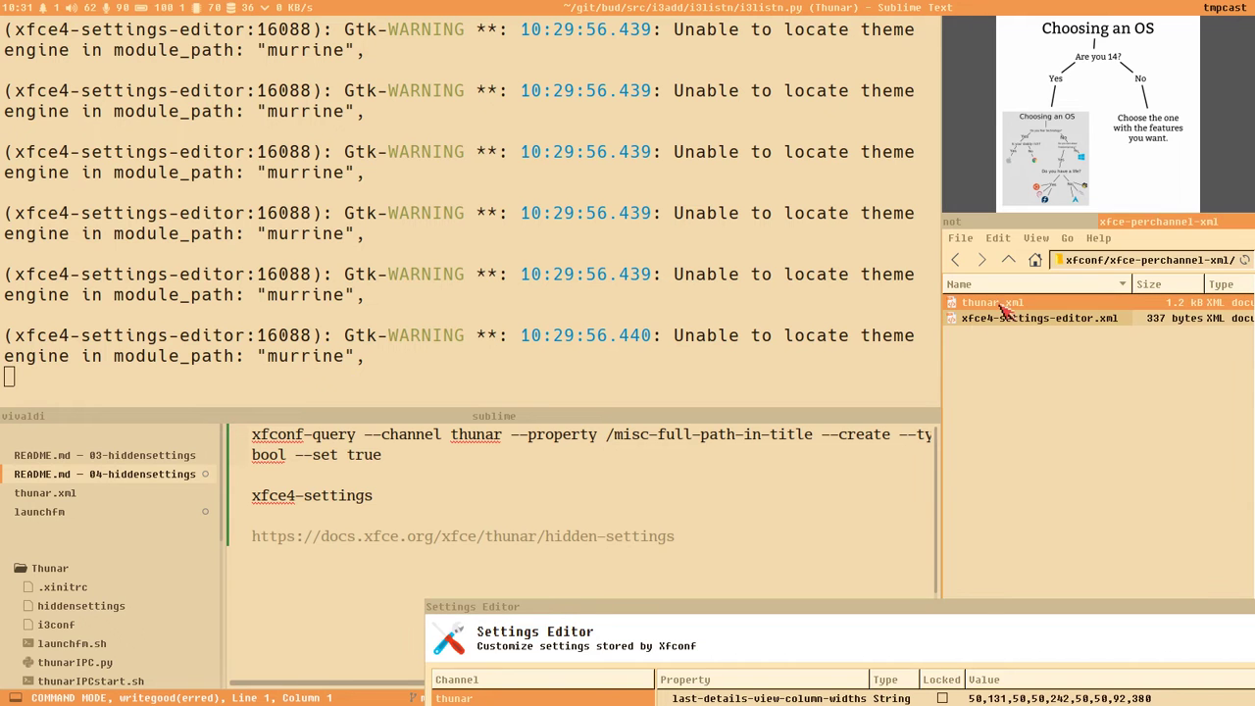
{"action": "left_click_drag", "start_coordinate": [743, 613], "coordinate": [1101, 80]}
{"action": "scroll", "coordinate": [566, 513], "scroll_direction": "down", "scroll_amount": 5}
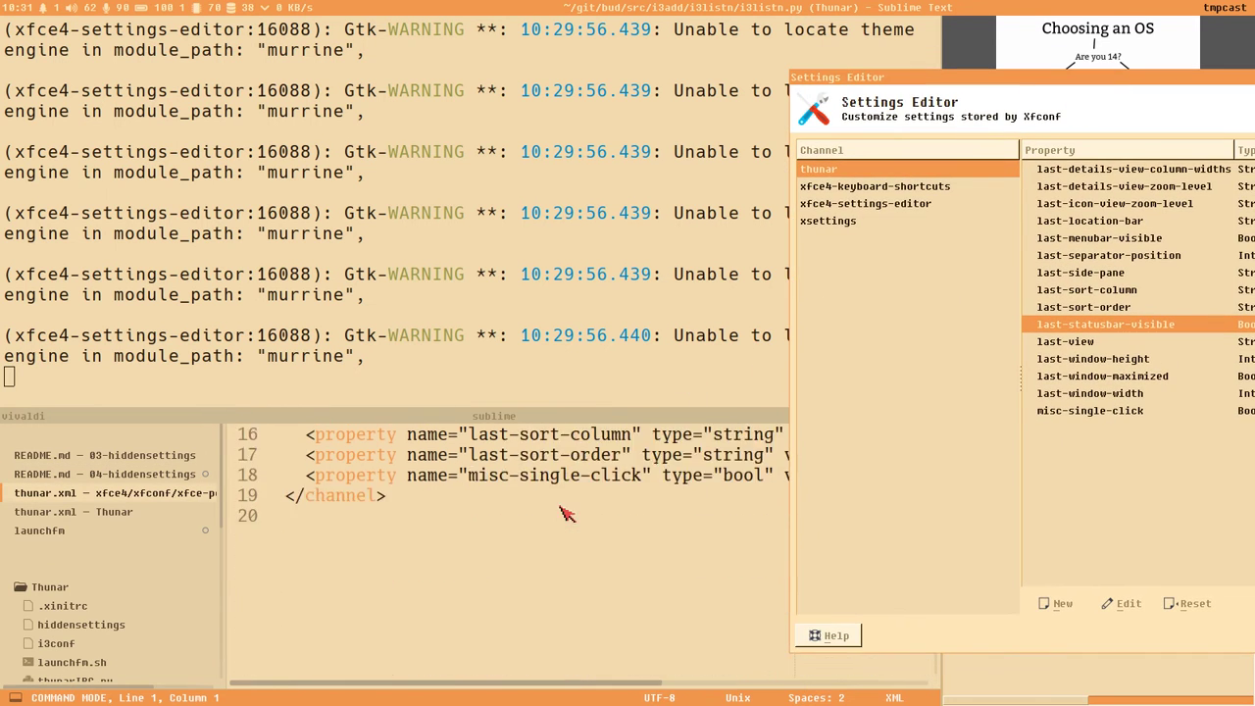
{"action": "scroll", "coordinate": [567, 513], "scroll_direction": "up", "scroll_amount": 4}
{"action": "scroll", "coordinate": [567, 513], "scroll_direction": "up", "scroll_amount": 1}
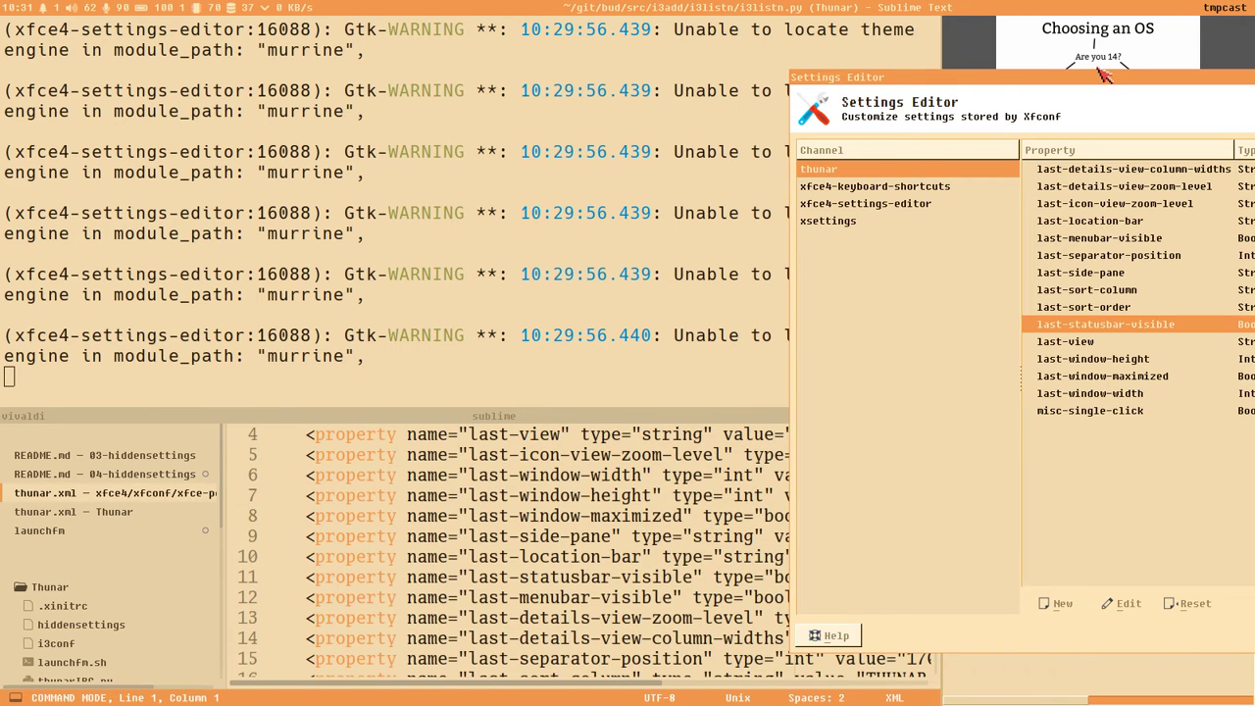
- Close the launchfm file and the 03-hiddensettings README.md, discarding the unsaved README changes
{"action": "left_click_drag", "start_coordinate": [1104, 76], "coordinate": [569, 573]}
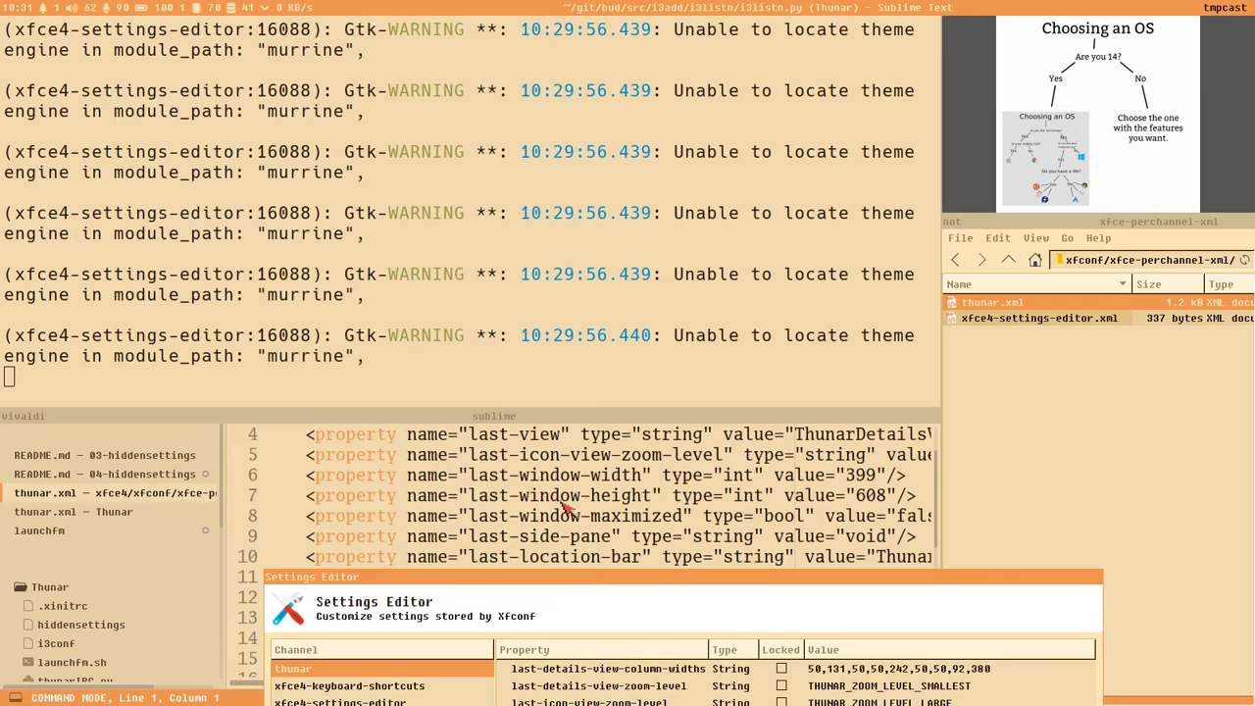
{"action": "key", "text": "ctrl+shift+w"}
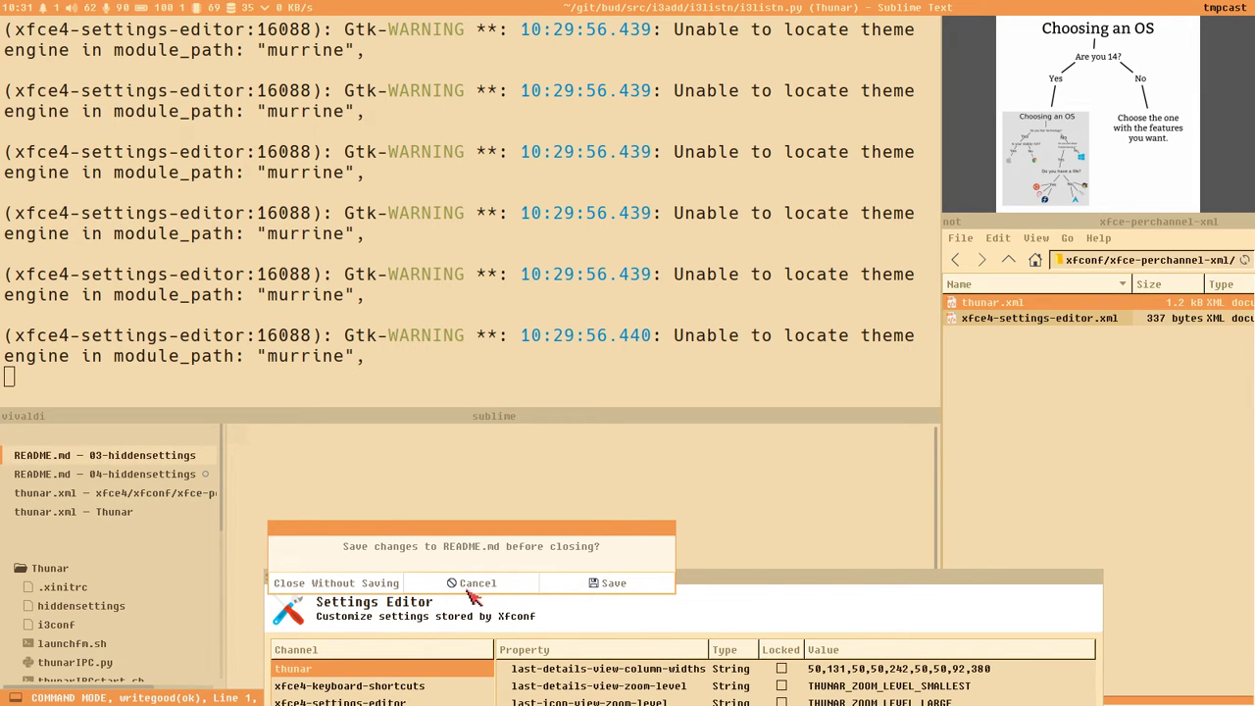
{"action": "left_click", "coordinate": [355, 584]}
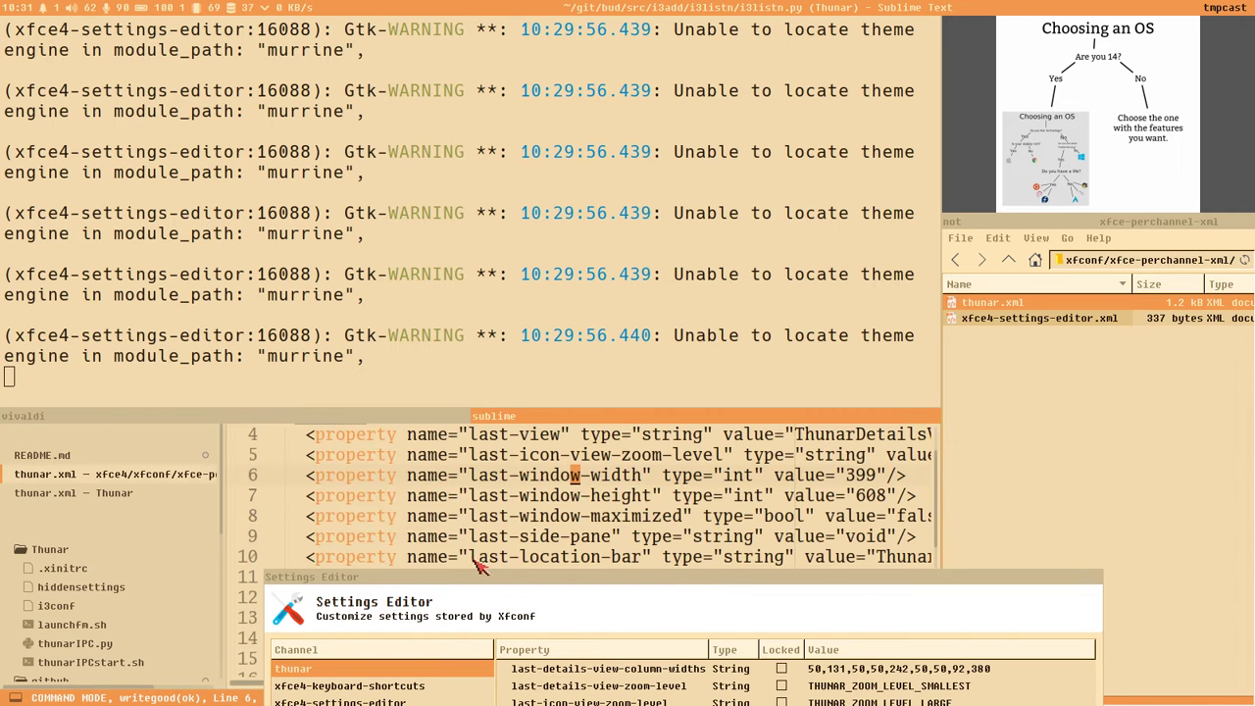
- Compare the window width and height lines in thunar.xml with the matching Settings Editor properties, and close the Settings Editor
{"action": "left_click_drag", "start_coordinate": [531, 476], "coordinate": [767, 480]}
{"action": "left_click_drag", "start_coordinate": [723, 575], "coordinate": [336, 84]}
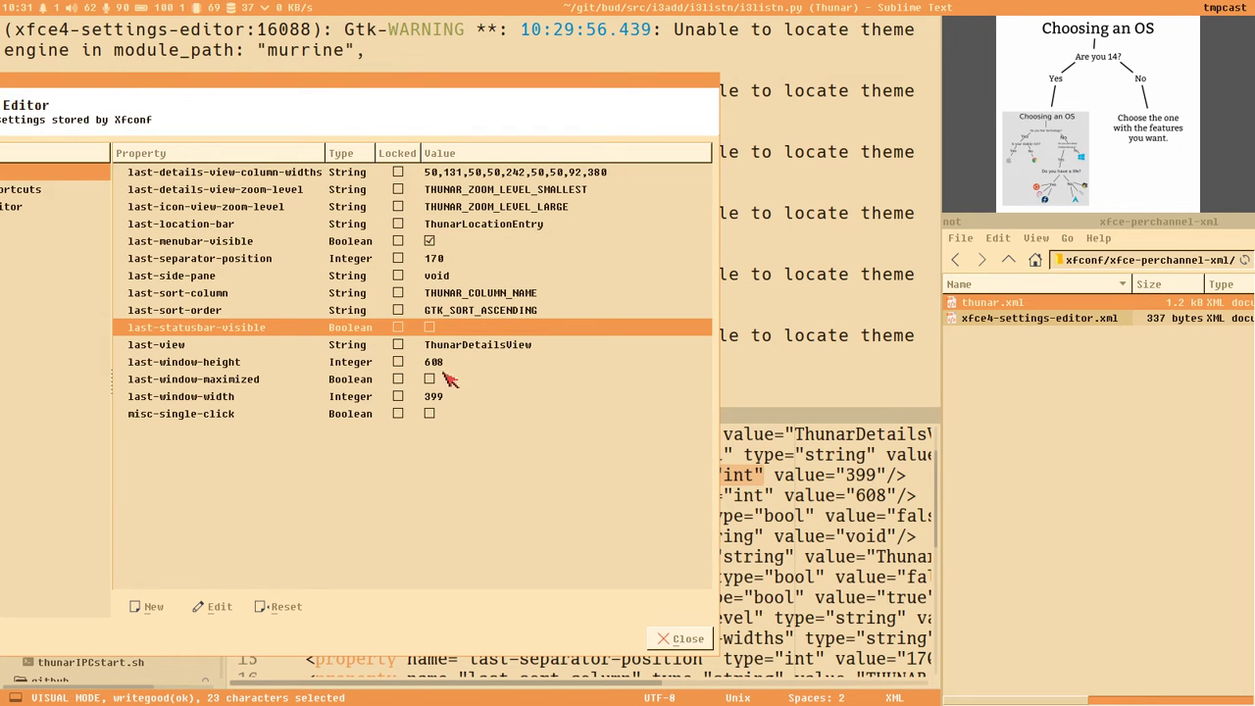
{"action": "left_click_drag", "start_coordinate": [405, 80], "coordinate": [606, 132]}
{"action": "left_click_drag", "start_coordinate": [636, 138], "coordinate": [907, 73]}
{"action": "left_click", "coordinate": [713, 355]}
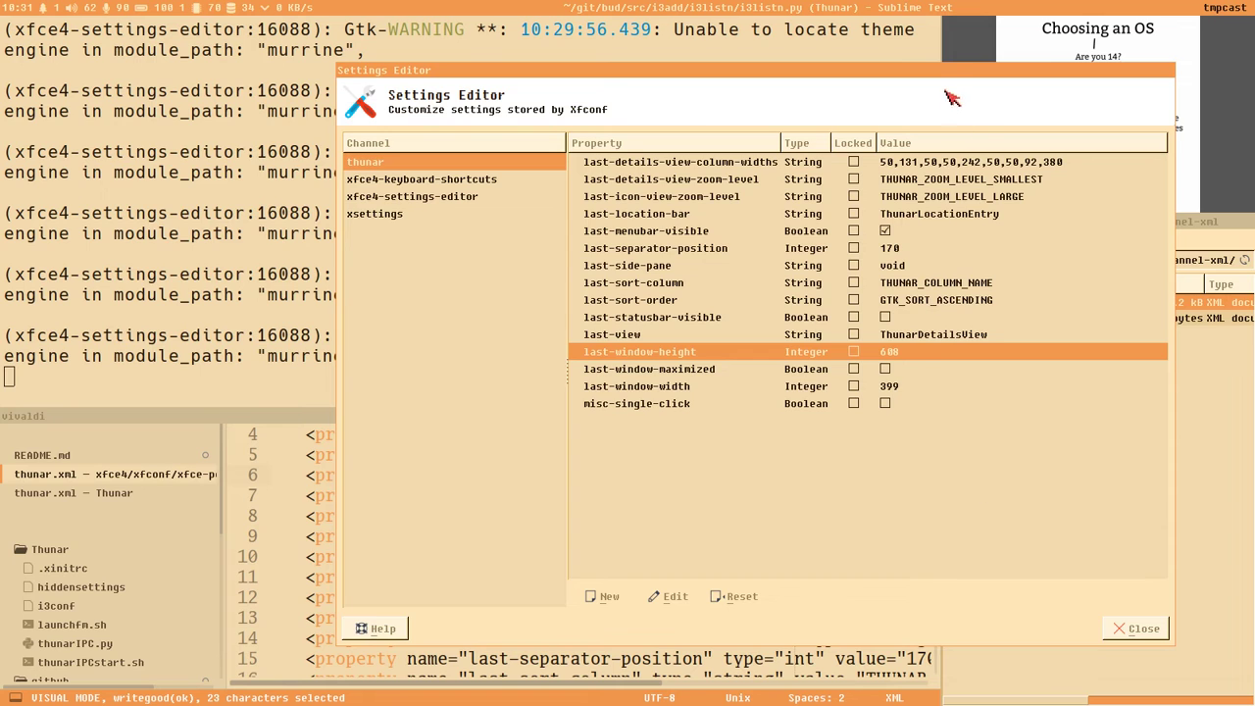
{"action": "left_click_drag", "start_coordinate": [941, 71], "coordinate": [585, 66]}
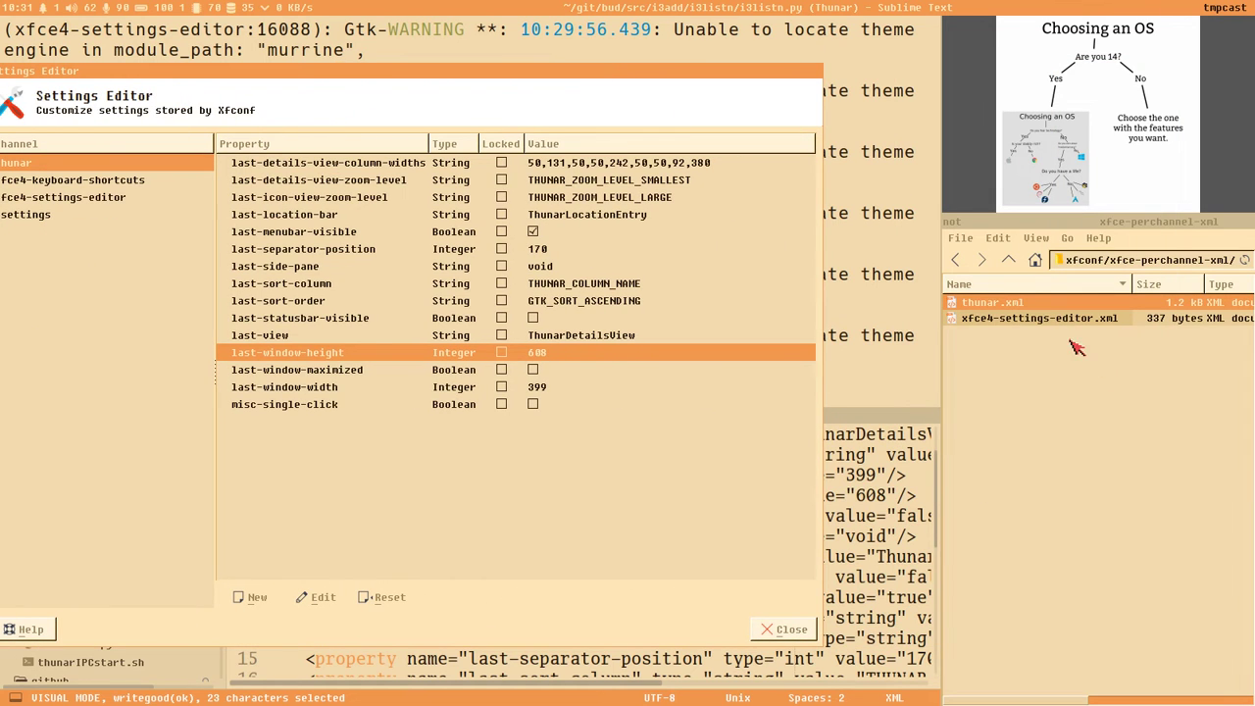
{"action": "left_click", "coordinate": [789, 629]}
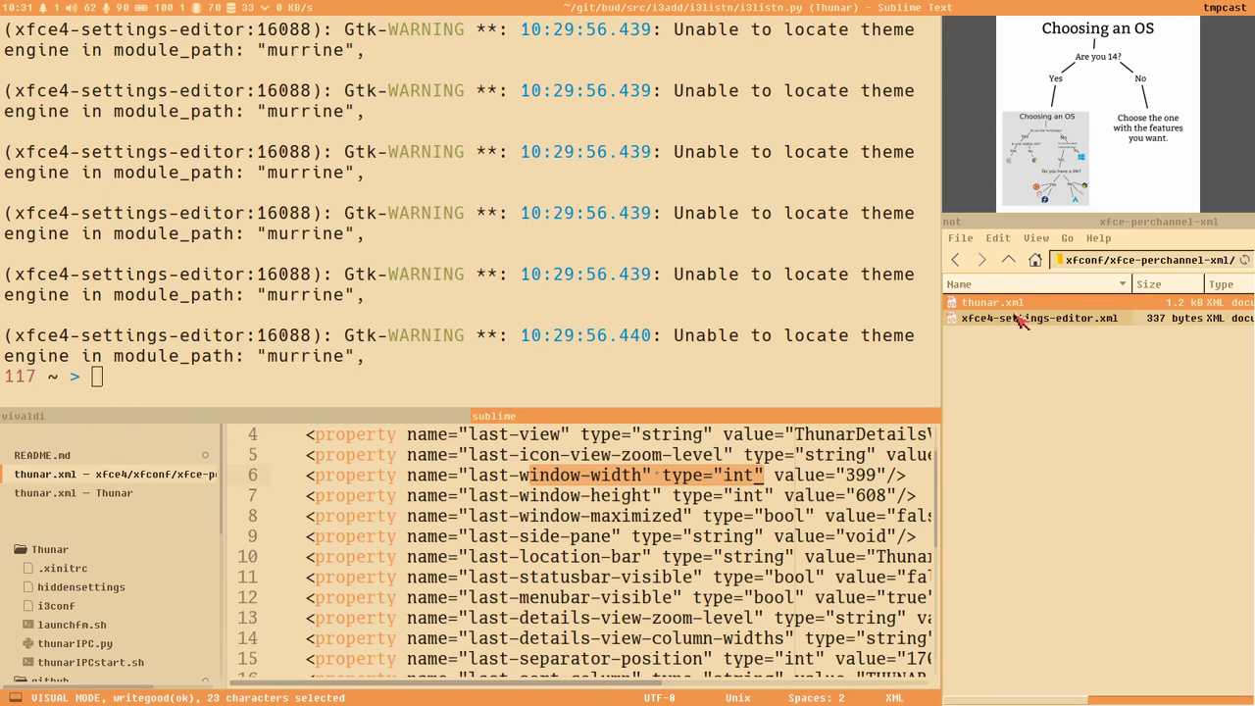
- In Thunar, go back up to the .config folder and open its Thunar folder
{"action": "left_click", "coordinate": [1009, 260]}
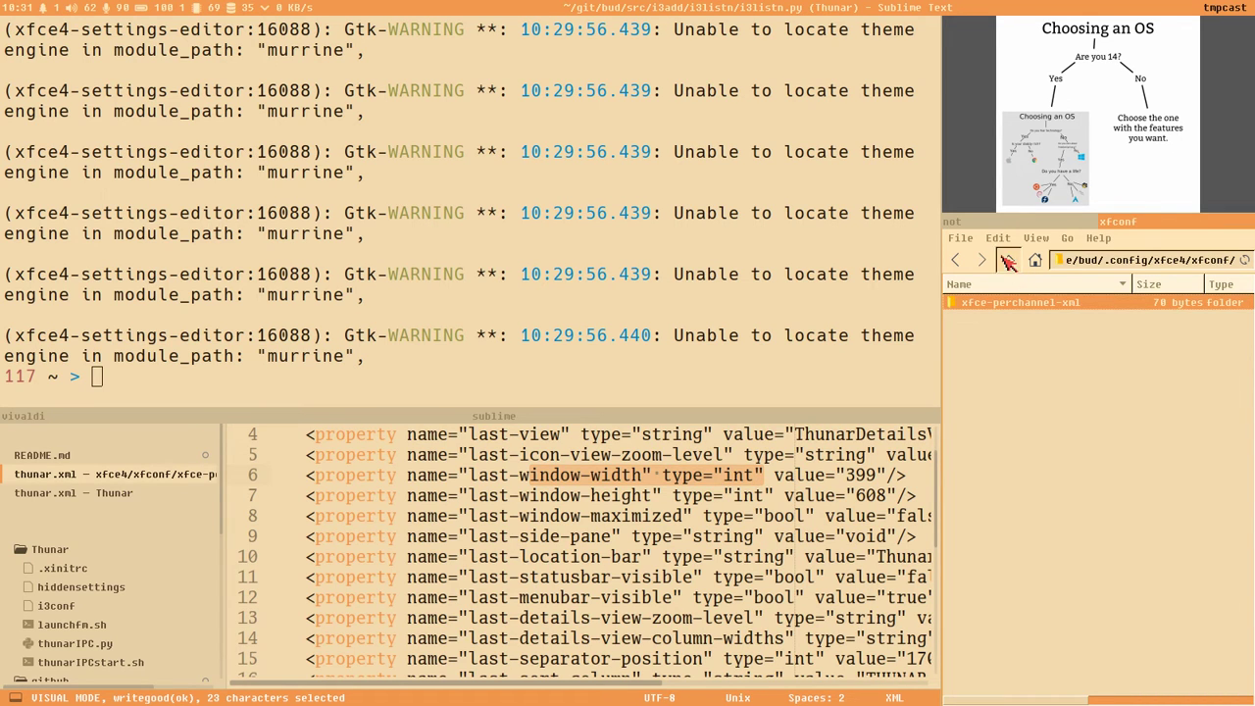
{"action": "left_click", "coordinate": [1009, 260]}
{"action": "left_click", "coordinate": [1008, 260]}
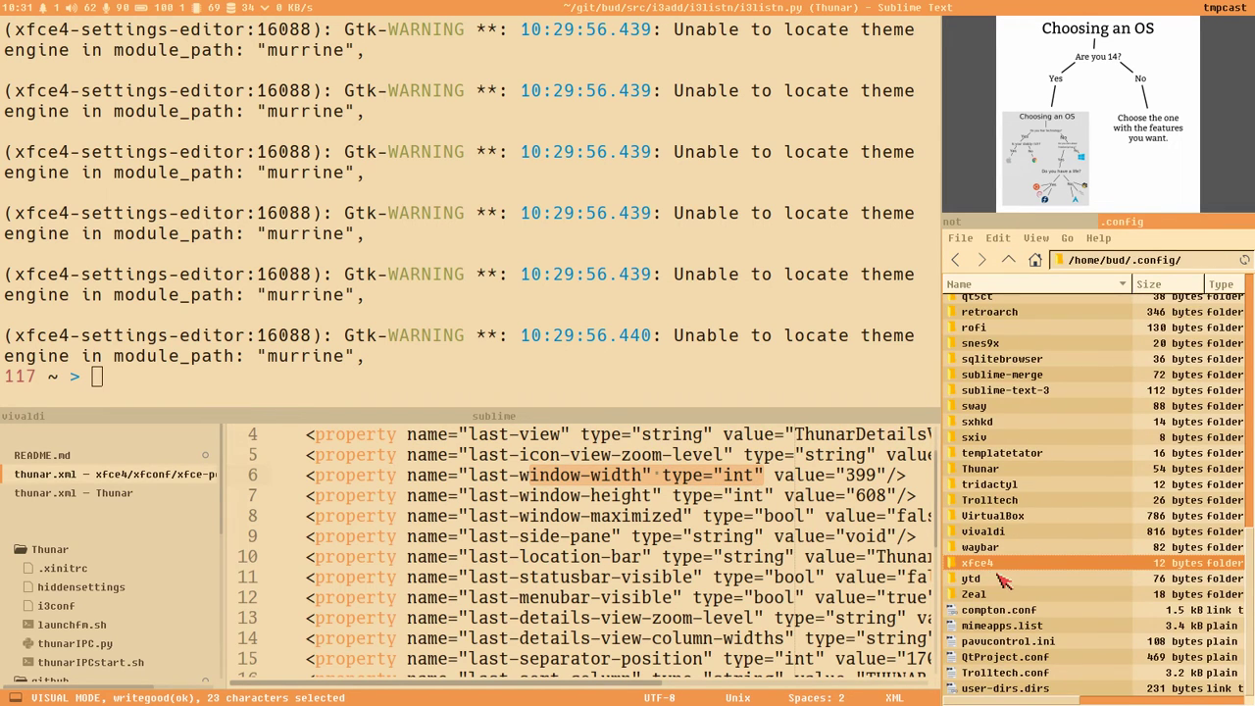
{"action": "double_click", "coordinate": [991, 470]}
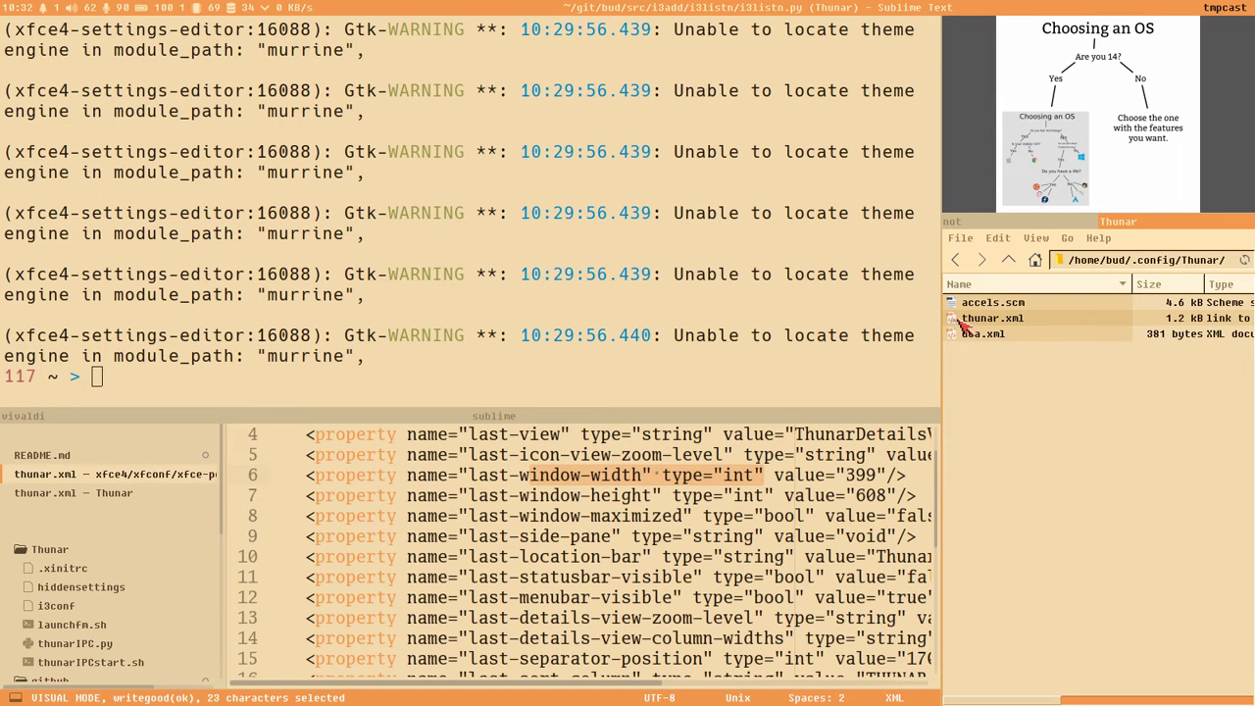
- Enlarge the file icons to examine the link emblem on thunar.xml, make the Sublime Text pane taller, and restore the default icon zoom
{"action": "scroll", "coordinate": [1017, 353], "scroll_direction": "up", "scroll_amount": 4}
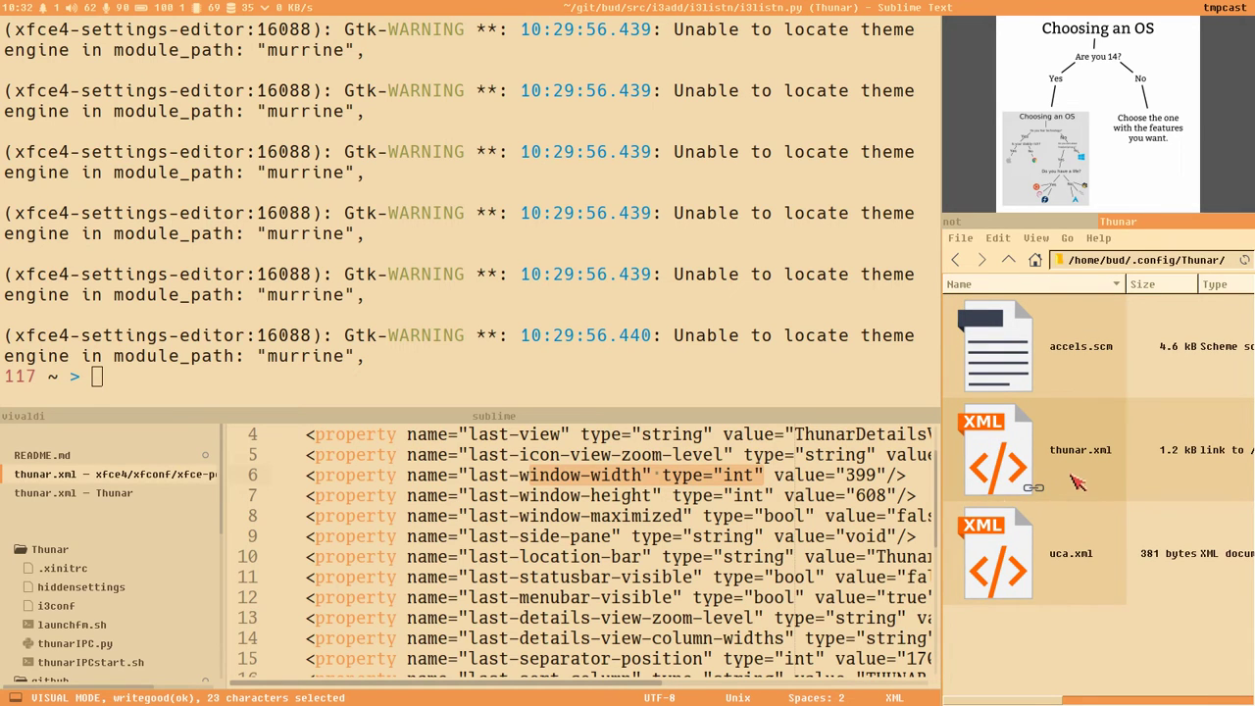
{"action": "scroll", "coordinate": [1077, 481], "scroll_direction": "down", "scroll_amount": 4}
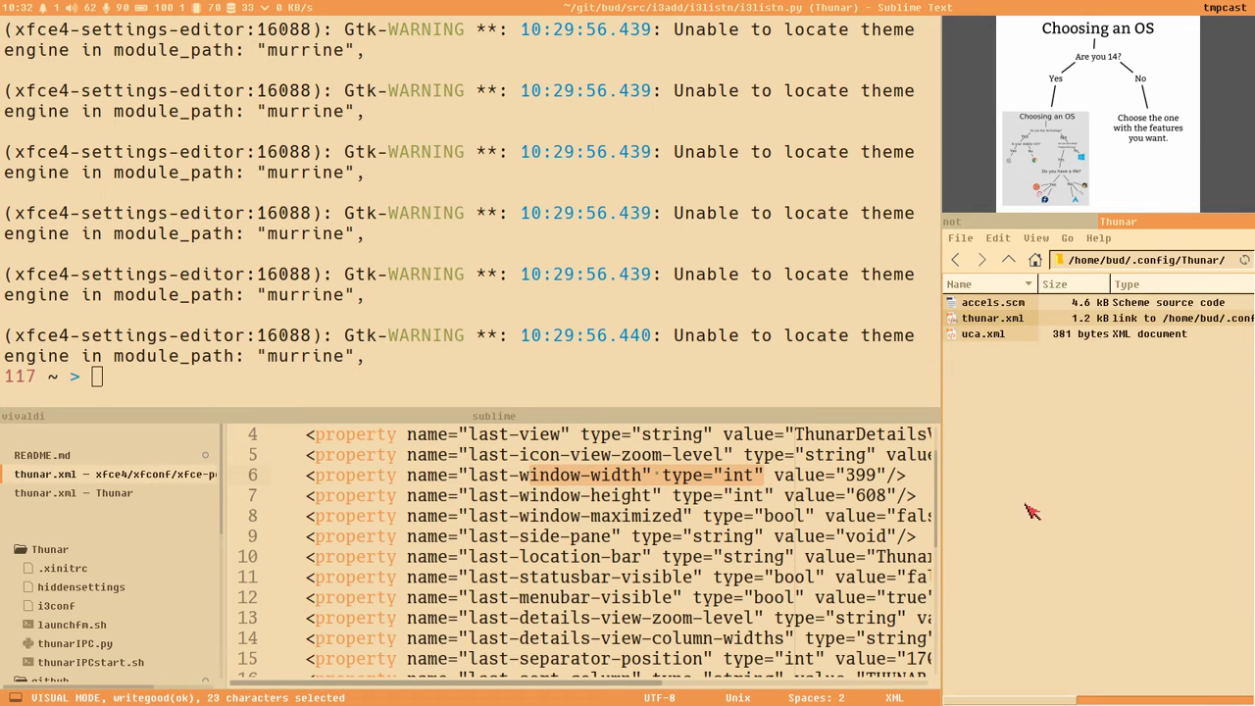
{"action": "left_click_drag", "start_coordinate": [557, 410], "coordinate": [571, 208]}
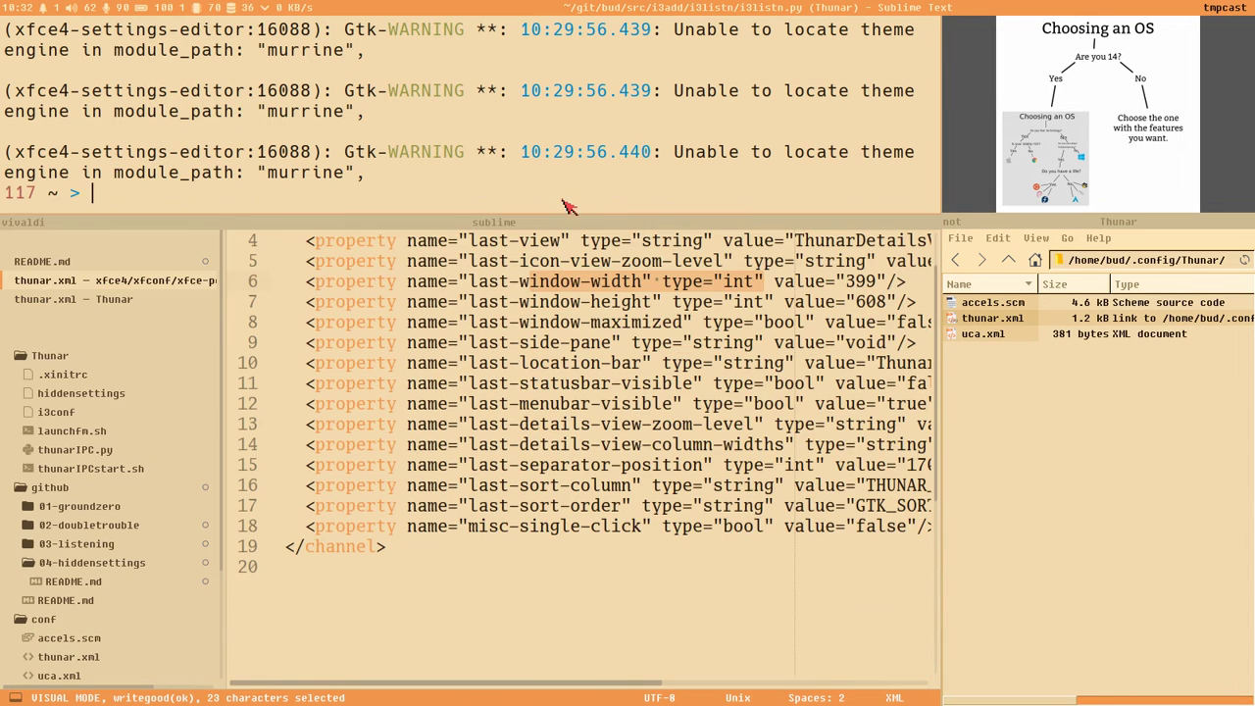
{"action": "key", "text": "ctrl+plus"}
{"action": "key", "text": "ctrl+plus"}
{"action": "key", "text": "ctrl+plus"}
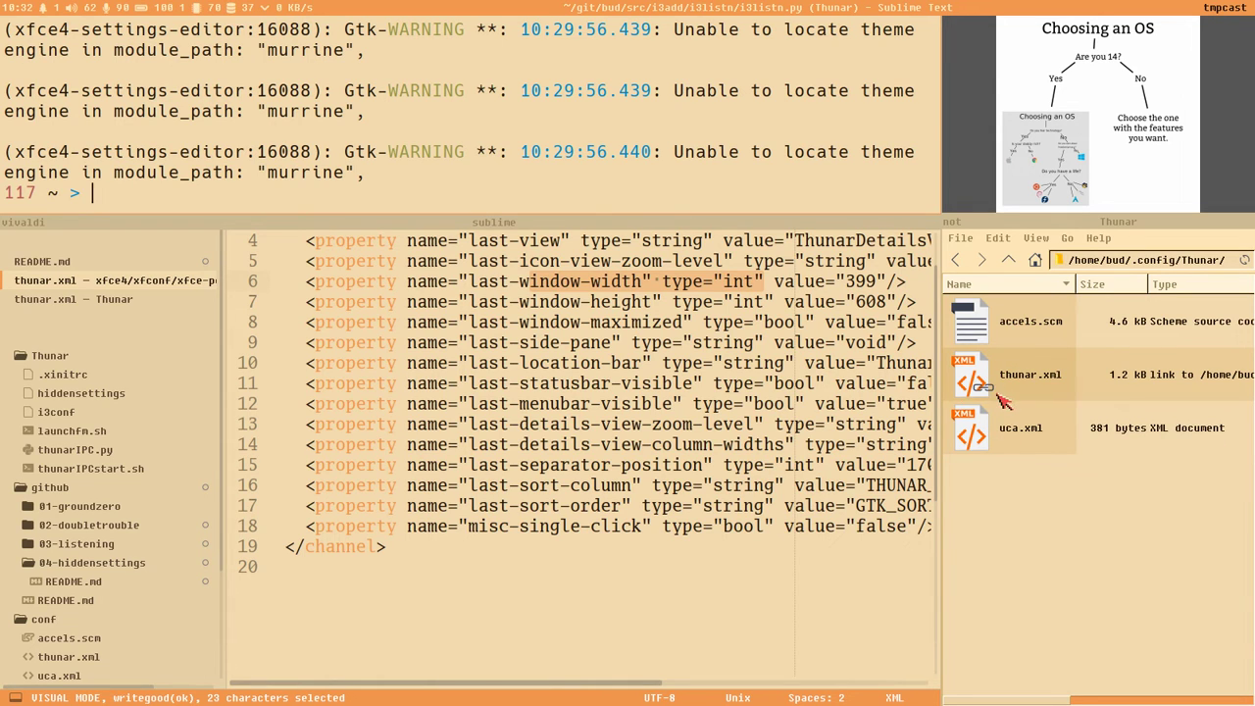
{"action": "key", "text": "ctrl+0"}
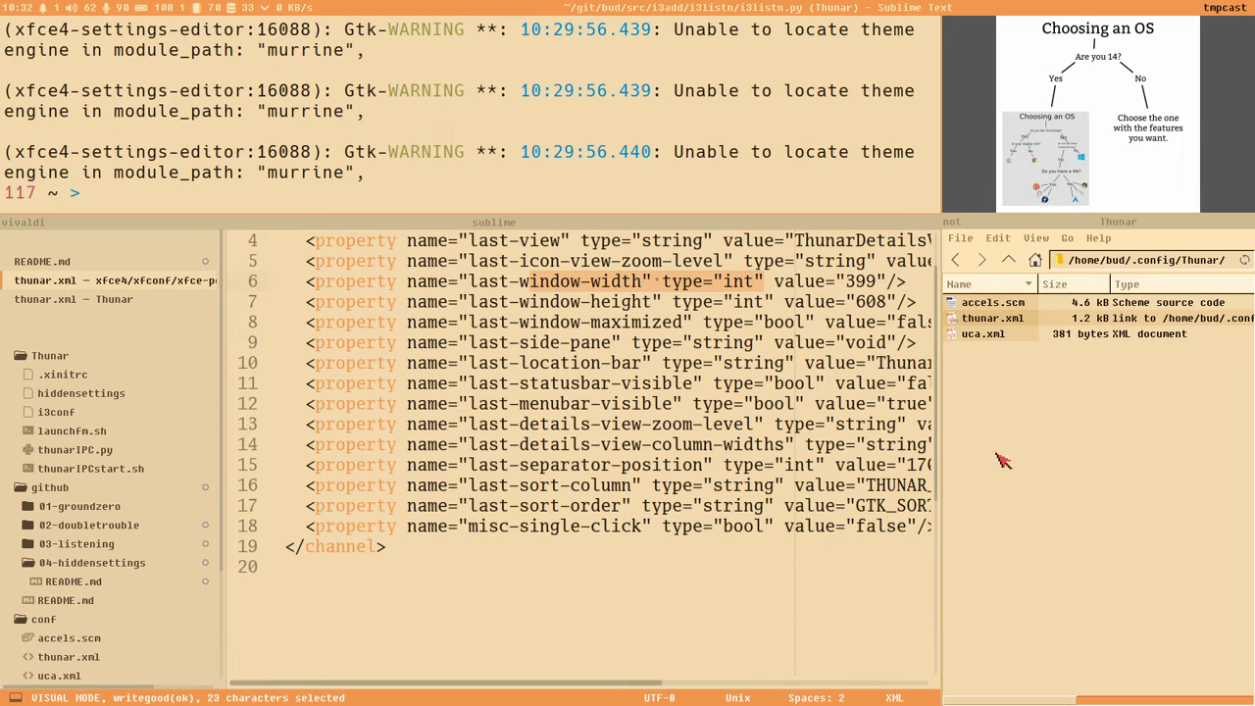
- Copy the xfconf-query command for /misc-full-path-in-title from README.md and run it in the terminal
{"action": "left_click", "coordinate": [667, 468]}
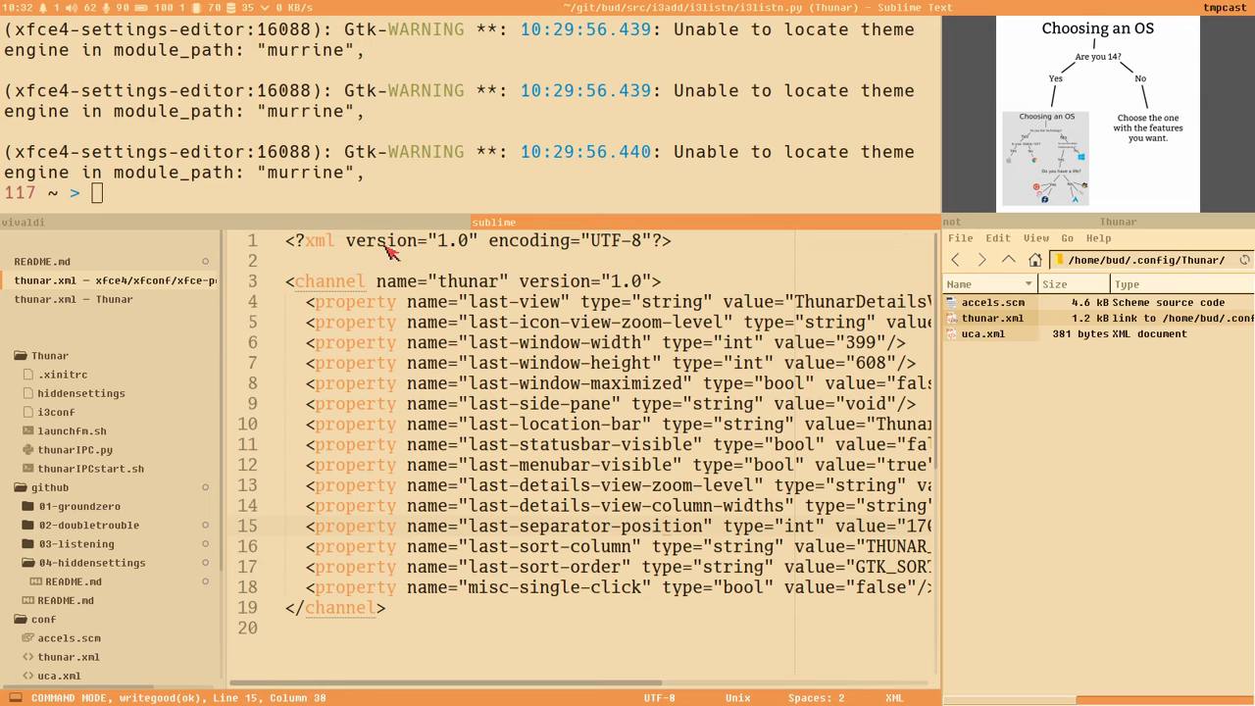
{"action": "left_click", "coordinate": [90, 265]}
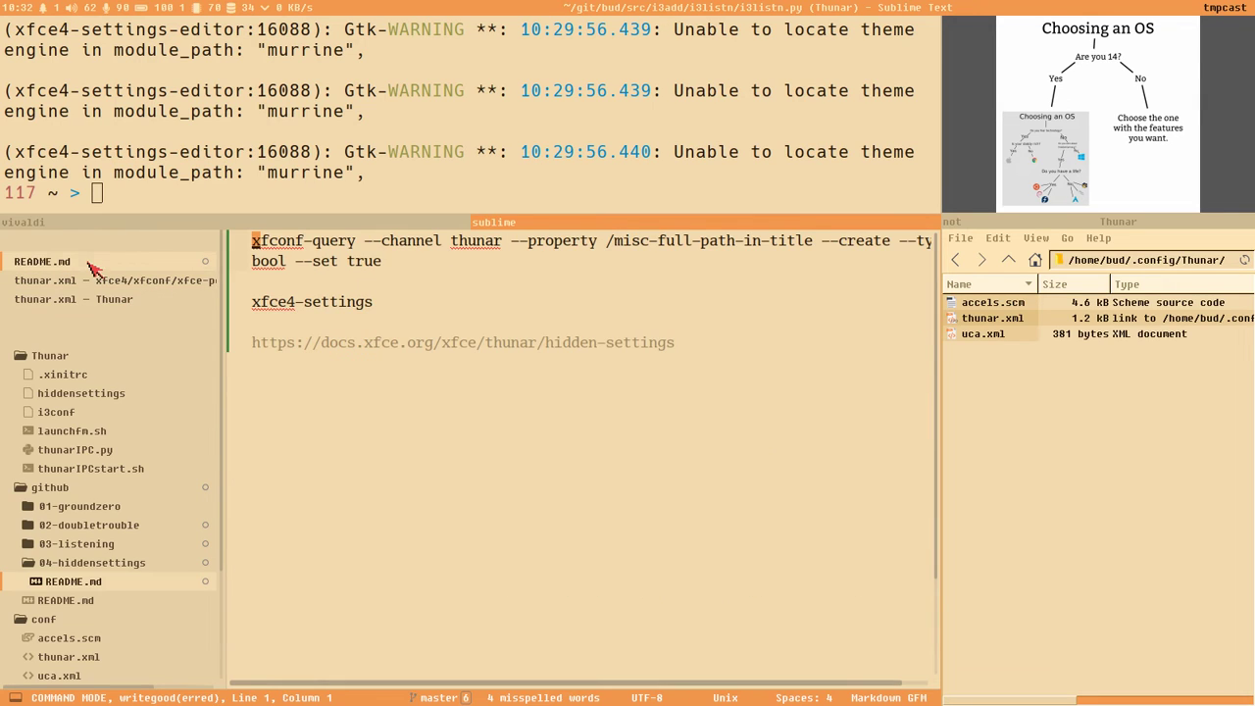
{"action": "triple_click", "coordinate": [406, 265]}
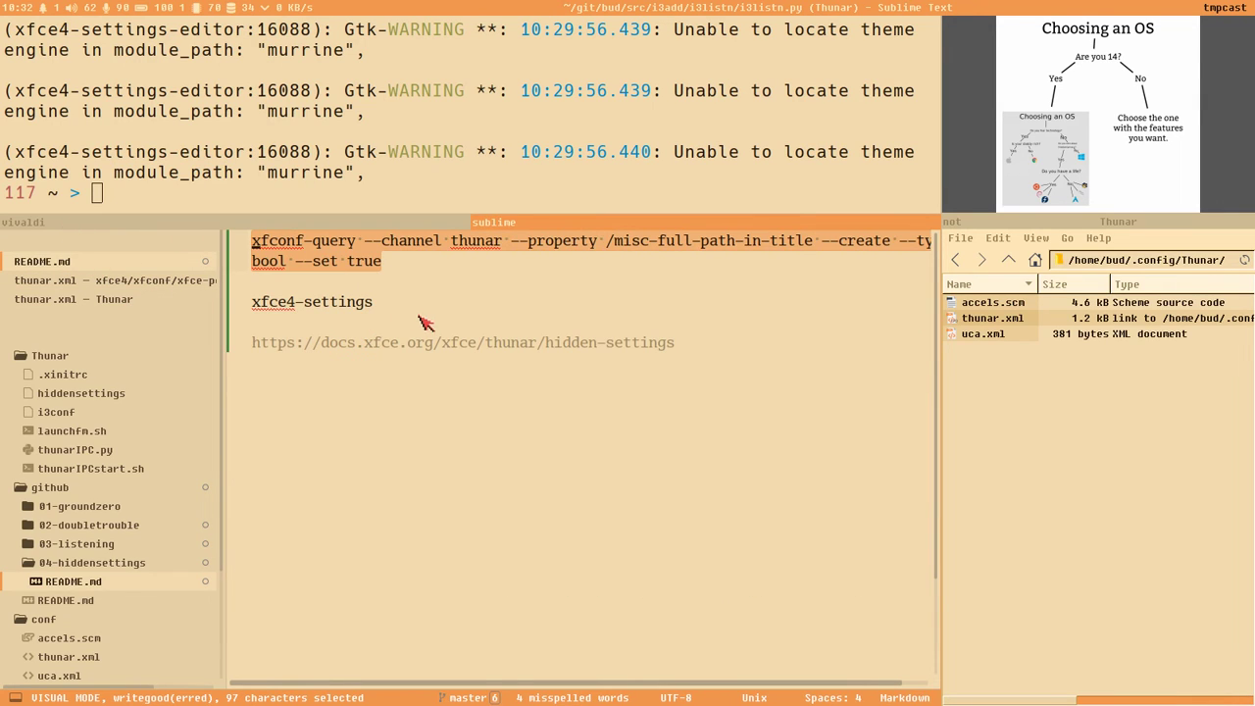
{"action": "key", "text": "ctrl+c"}
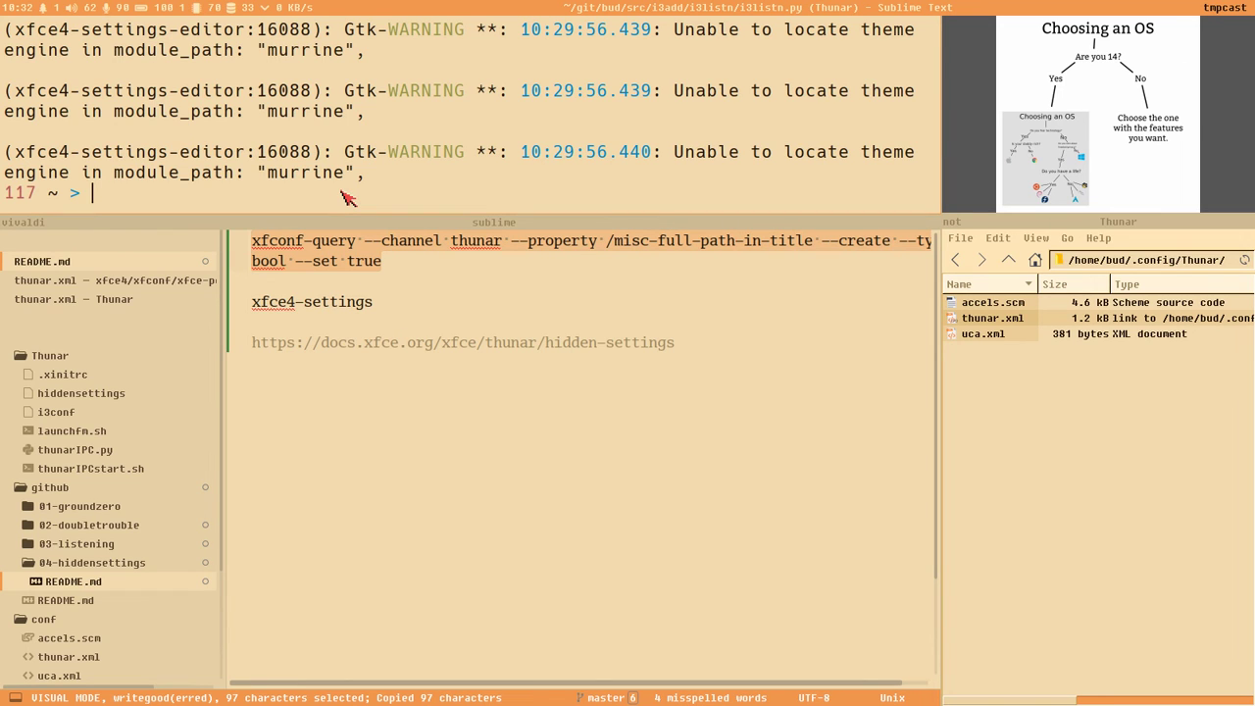
{"action": "key", "text": "ctrl+shift+v"}
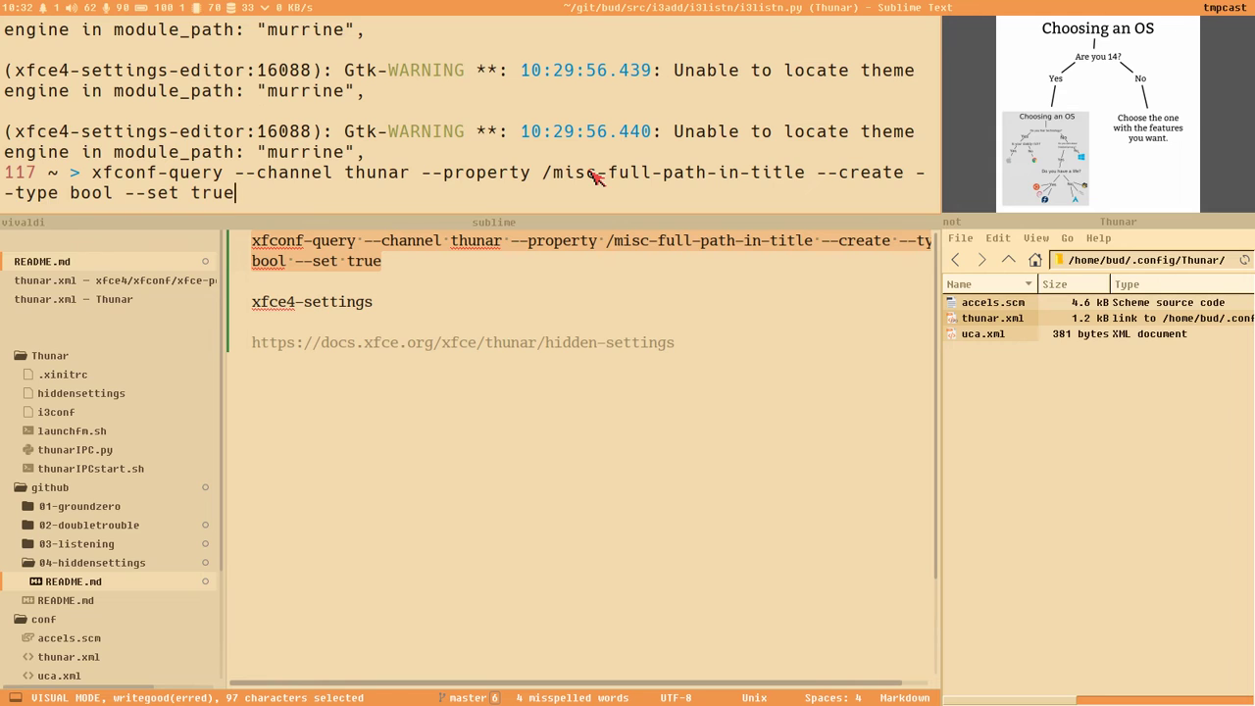
{"action": "key", "text": "Return"}
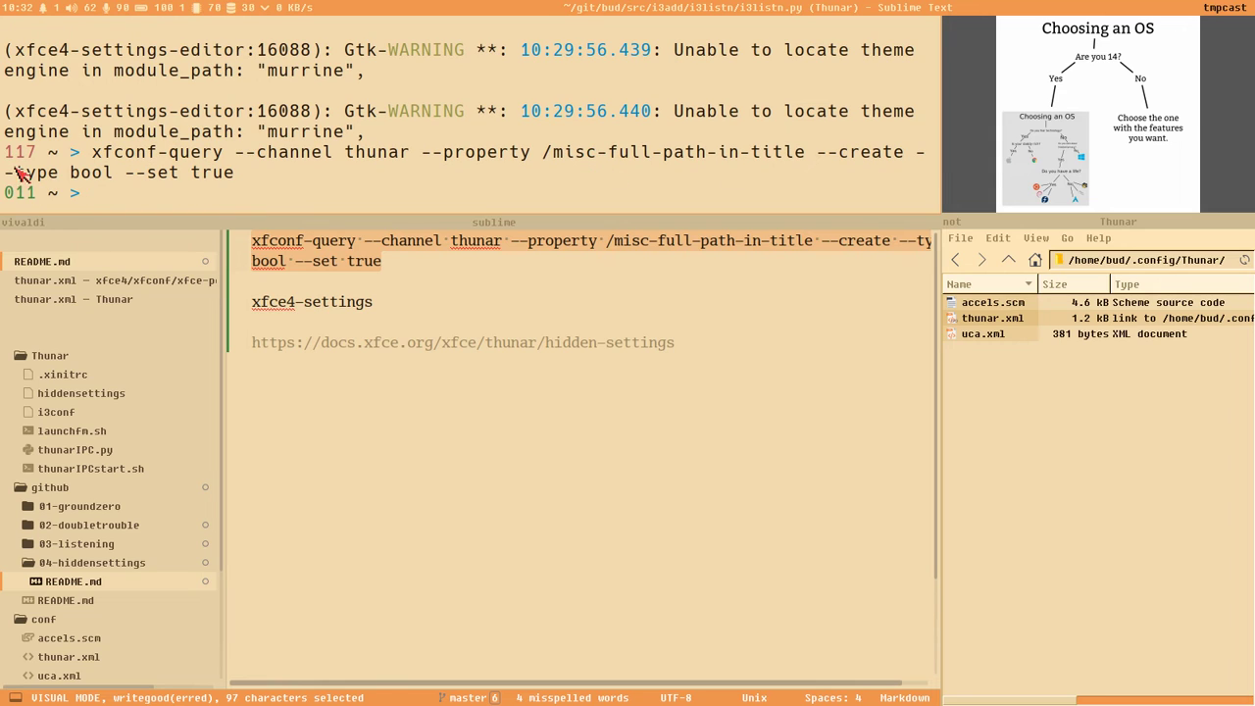
- Quit and relaunch Thunar, and open the git folder to check the path in the window title
{"action": "left_click", "coordinate": [1130, 236]}
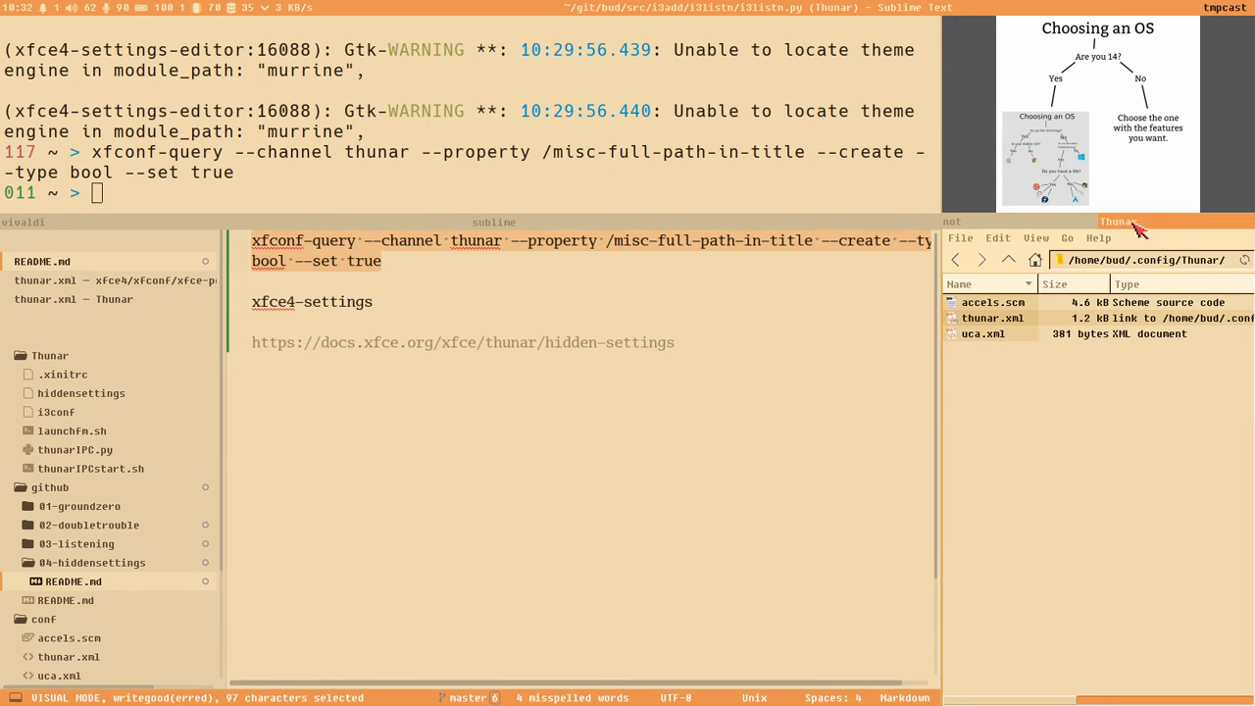
{"action": "key", "text": "ctrl+q"}
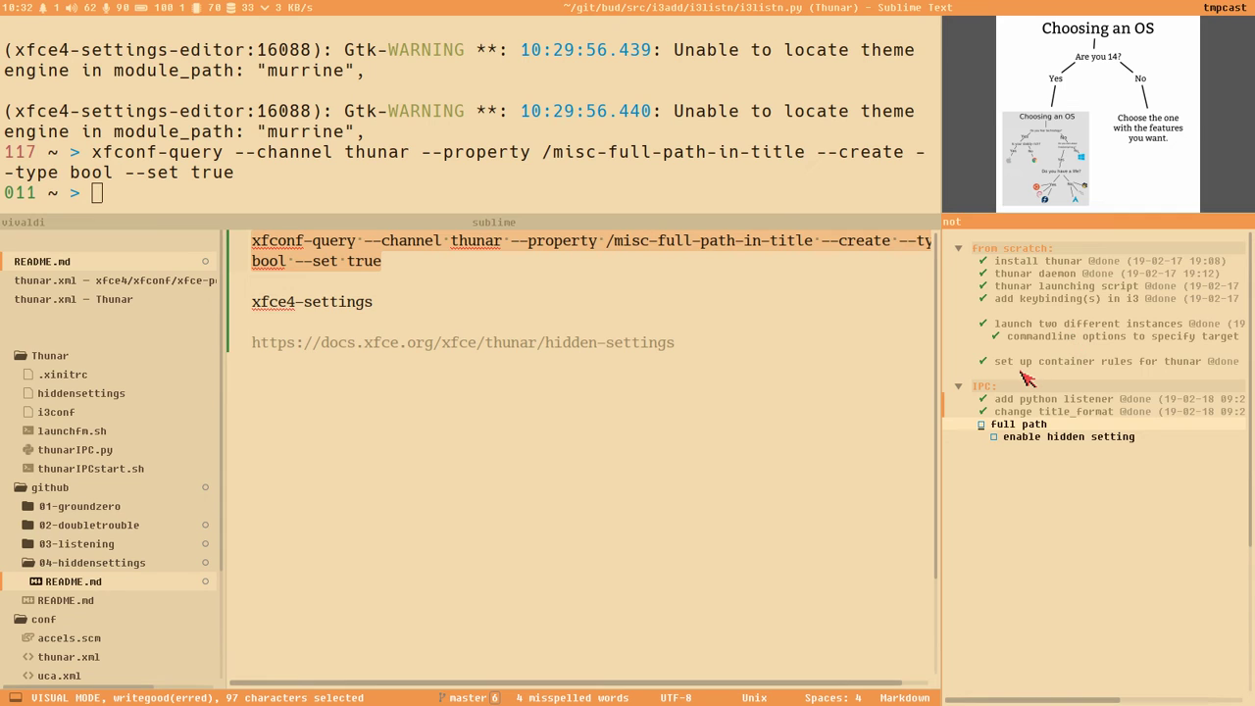
{"action": "key", "text": "super+e"}
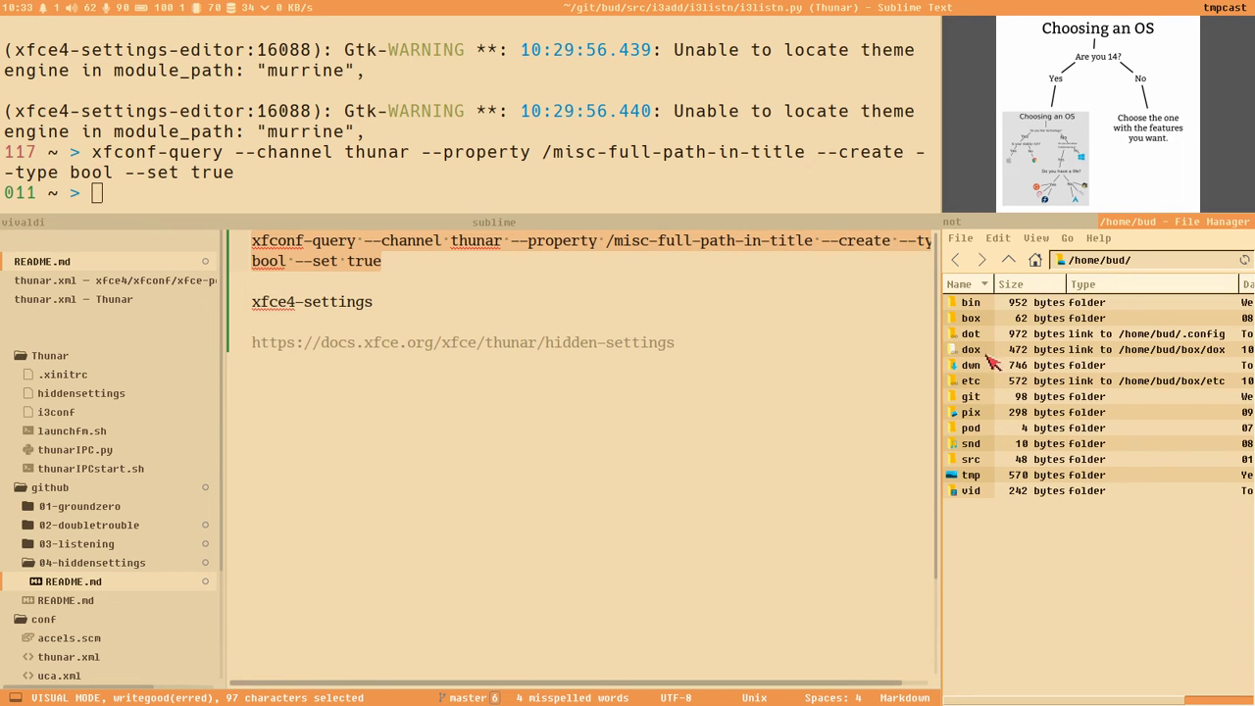
{"action": "double_click", "coordinate": [981, 398]}
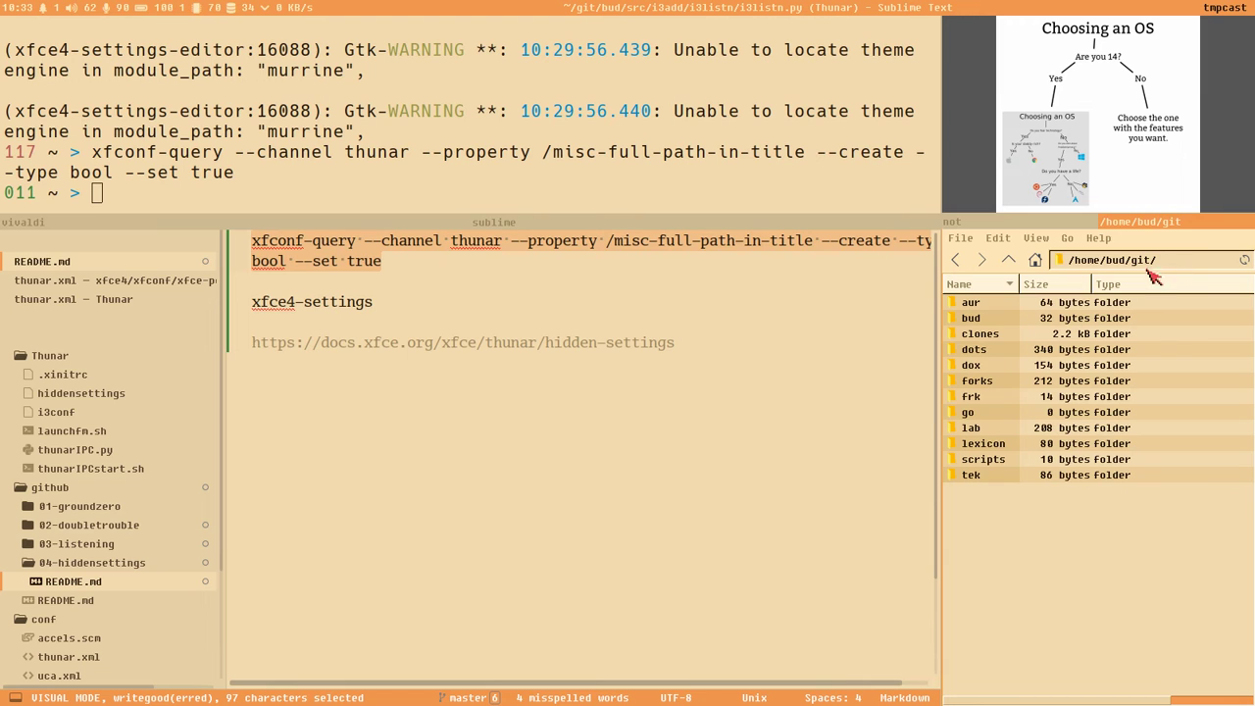
- Launch xfce4-settings-editor from the terminal and select the misc-full-path-in-title property in the thunar channel
{"action": "left_click", "coordinate": [243, 201]}
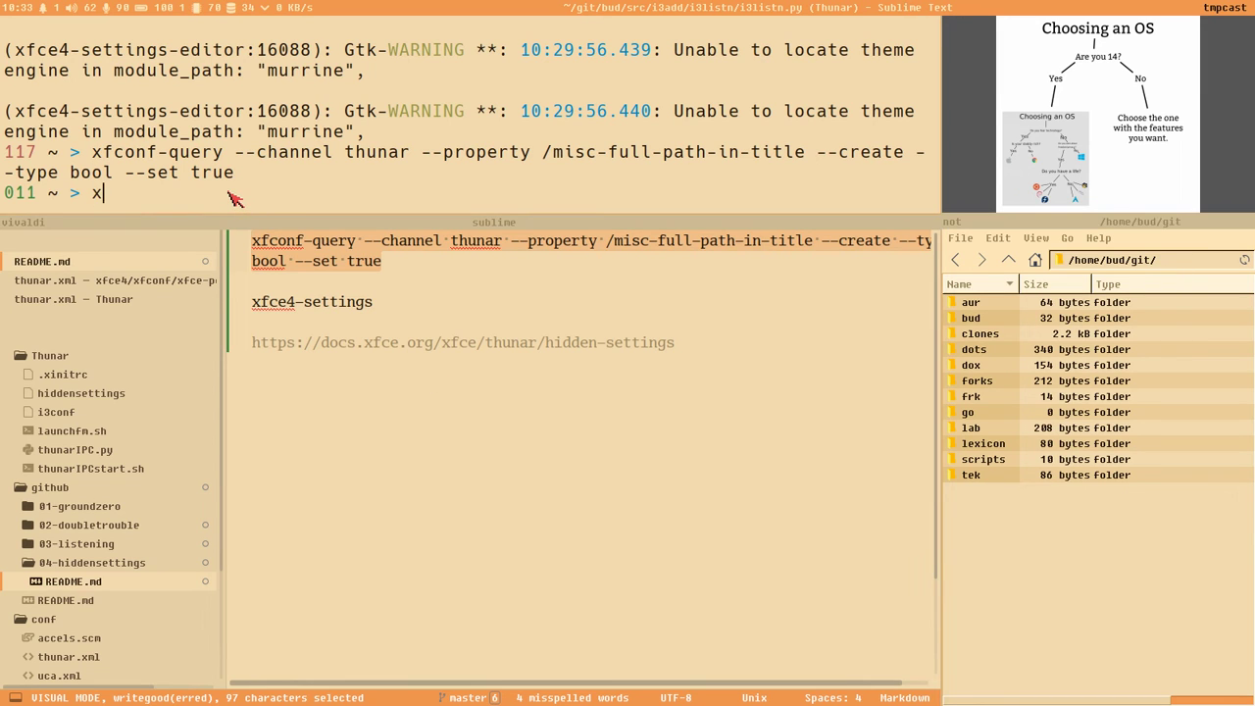
{"action": "type", "text": "xfce4-settings-editor"}
{"action": "key", "text": "Return"}
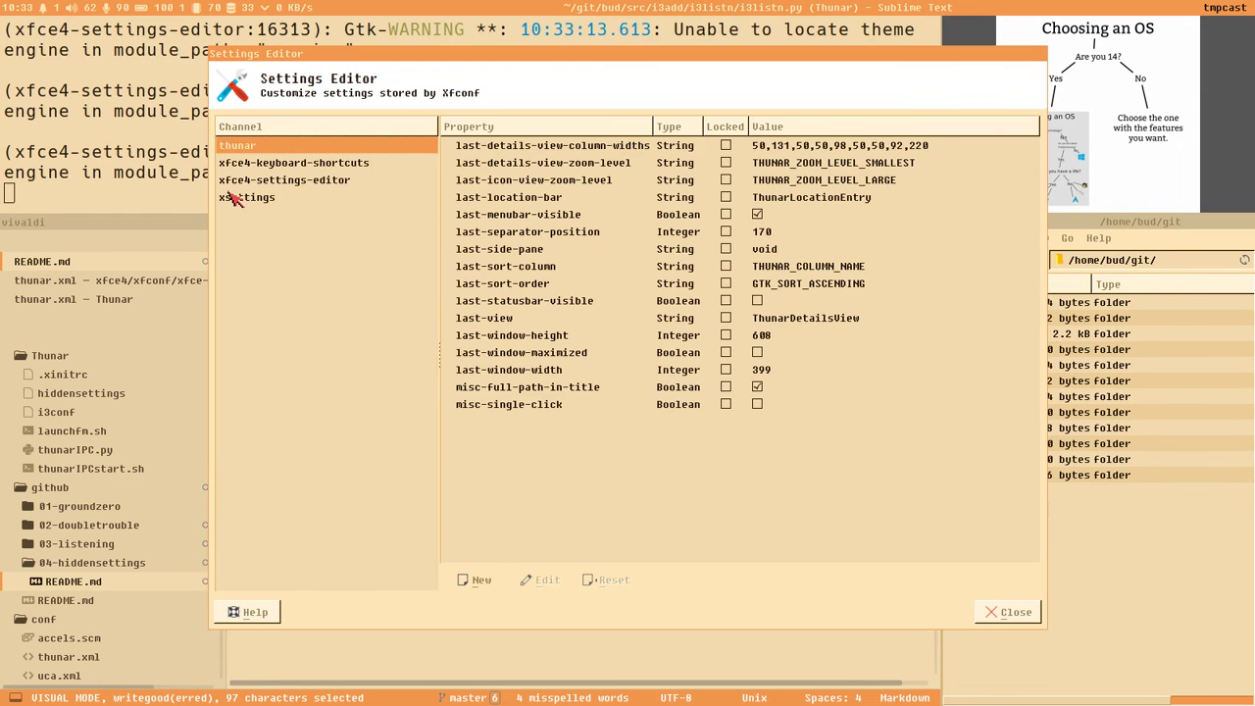
{"action": "left_click", "coordinate": [568, 389]}
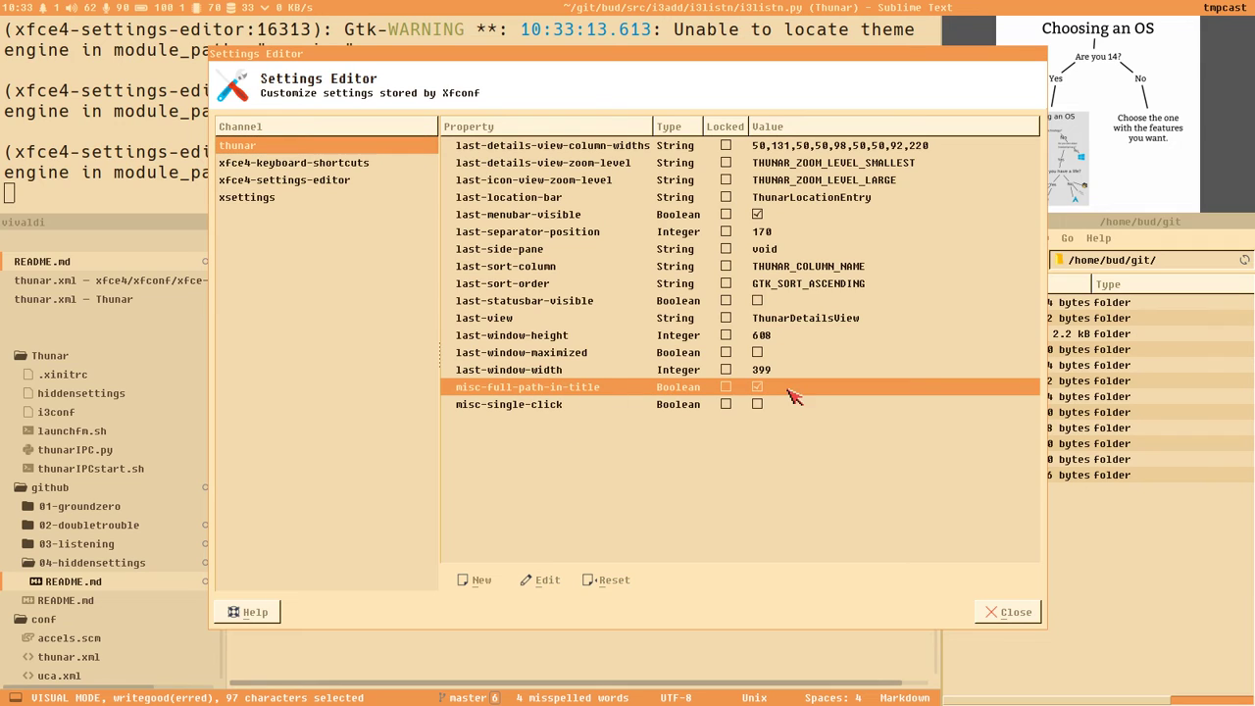
{"action": "left_click", "coordinate": [480, 582]}
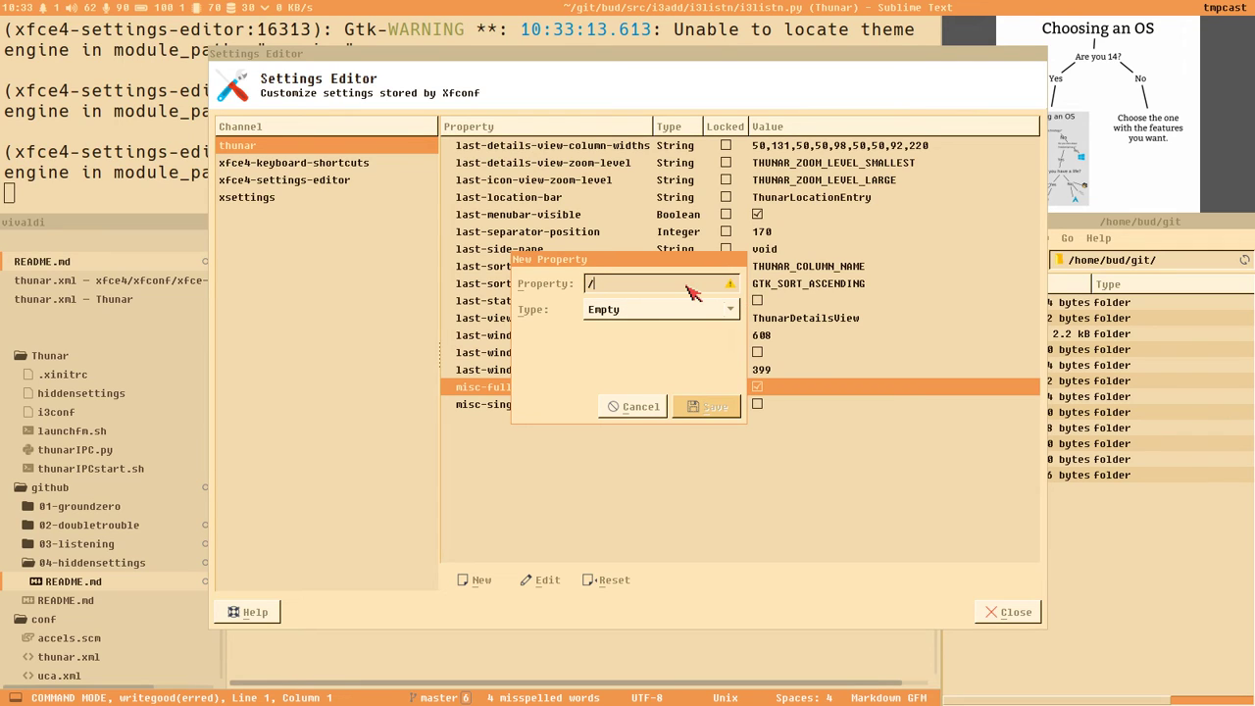
{"action": "type", "text": "/mis"}
{"action": "key", "text": "Tab"}
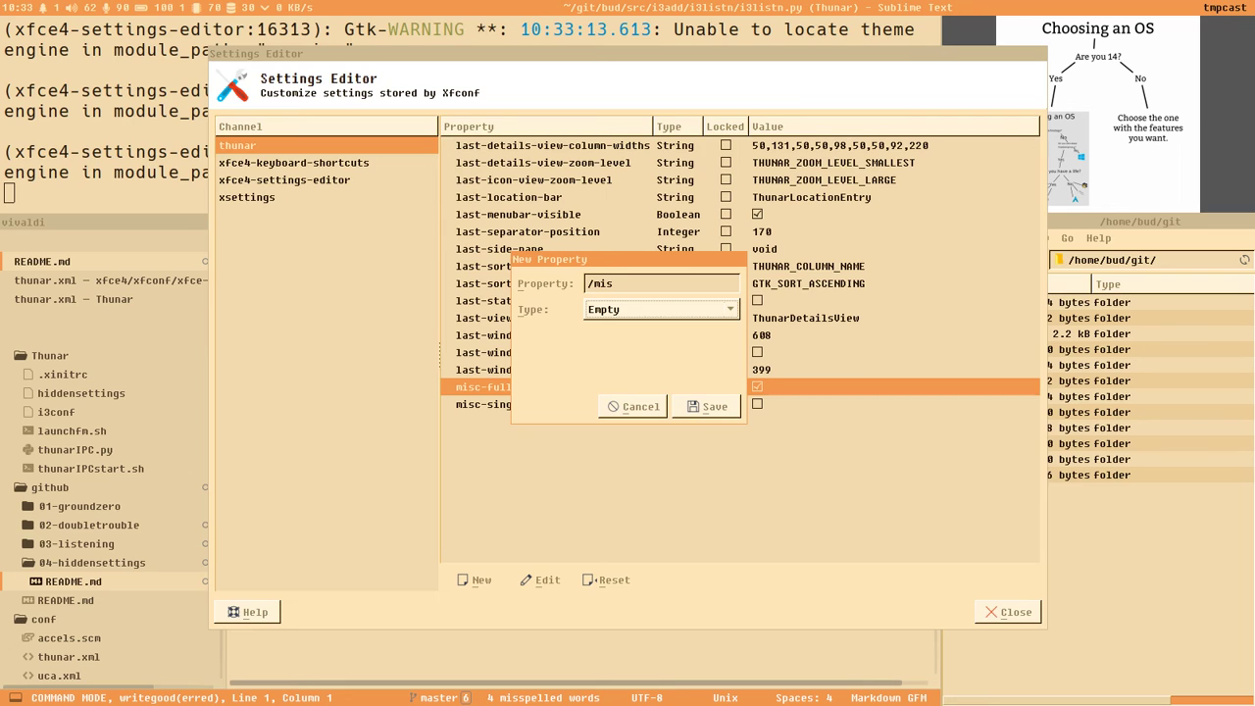
{"action": "key", "text": "Tab"}
{"action": "left_click", "coordinate": [659, 286]}
{"action": "left_click", "coordinate": [676, 310]}
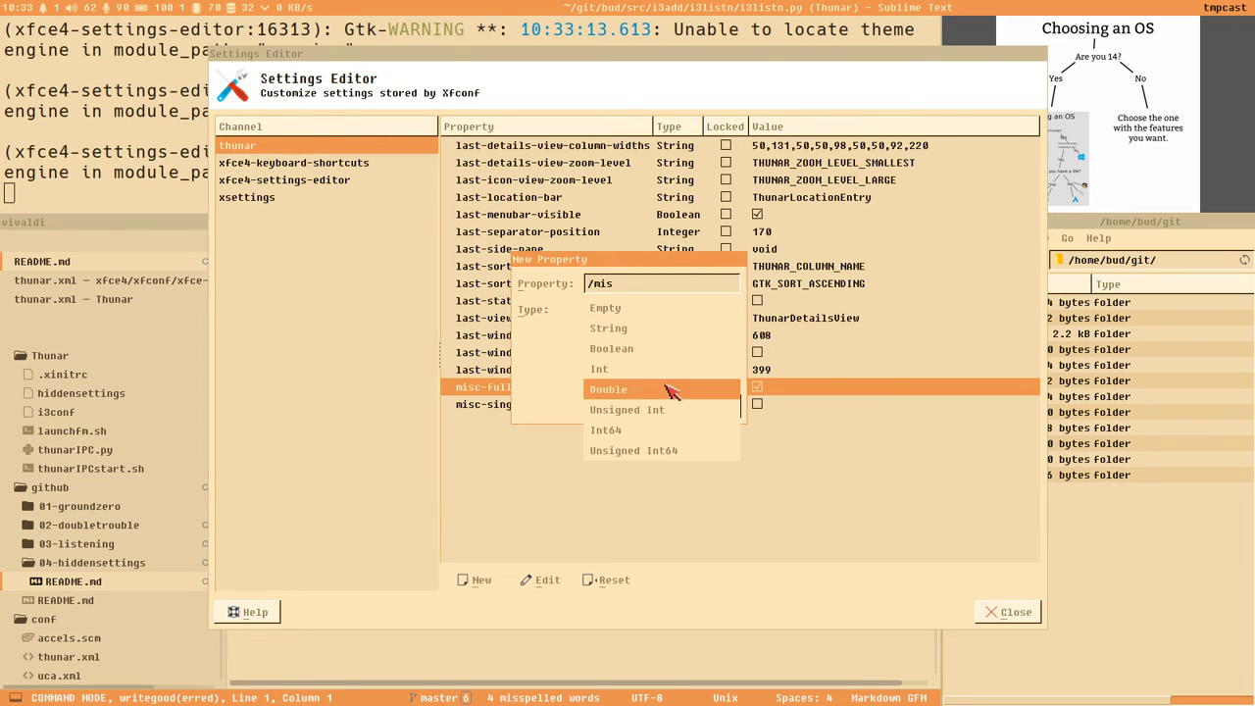
{"action": "left_click", "coordinate": [575, 350]}
{"action": "left_click", "coordinate": [649, 407]}
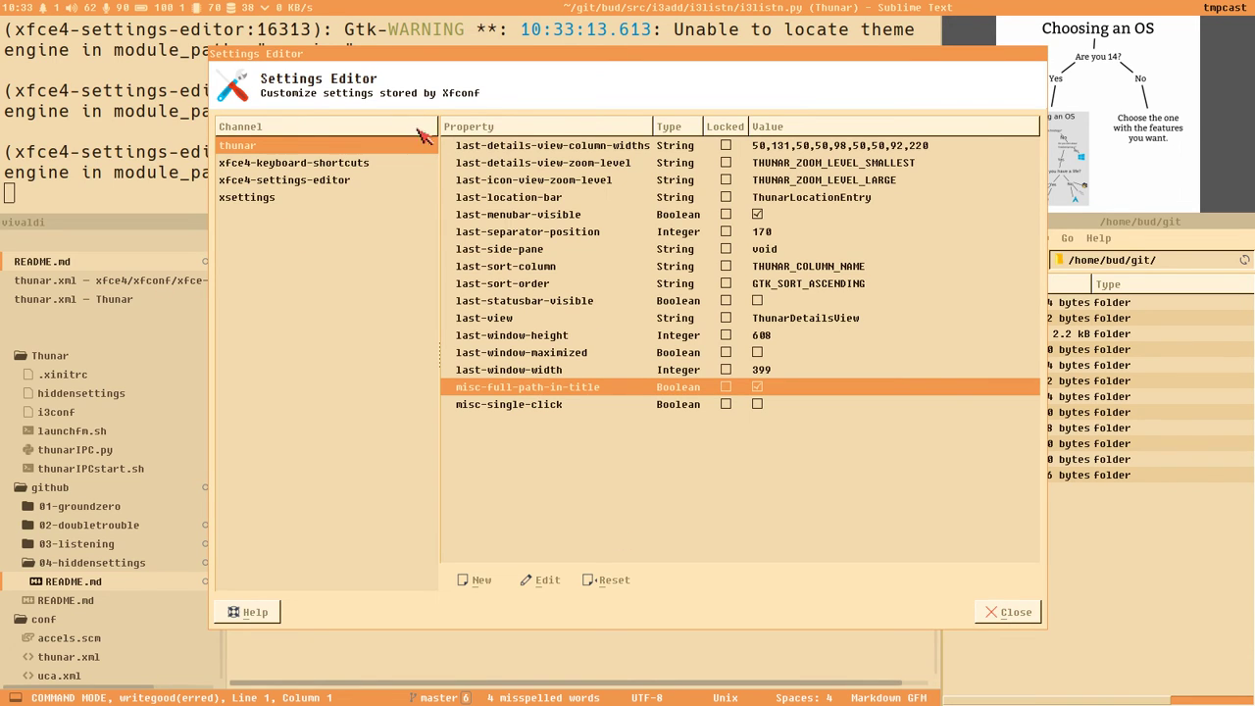
- Close the Settings Editor and highlight --type bool in the image-size example command on the hidden-settings documentation page in Vivaldi
{"action": "left_click", "coordinate": [1006, 614]}
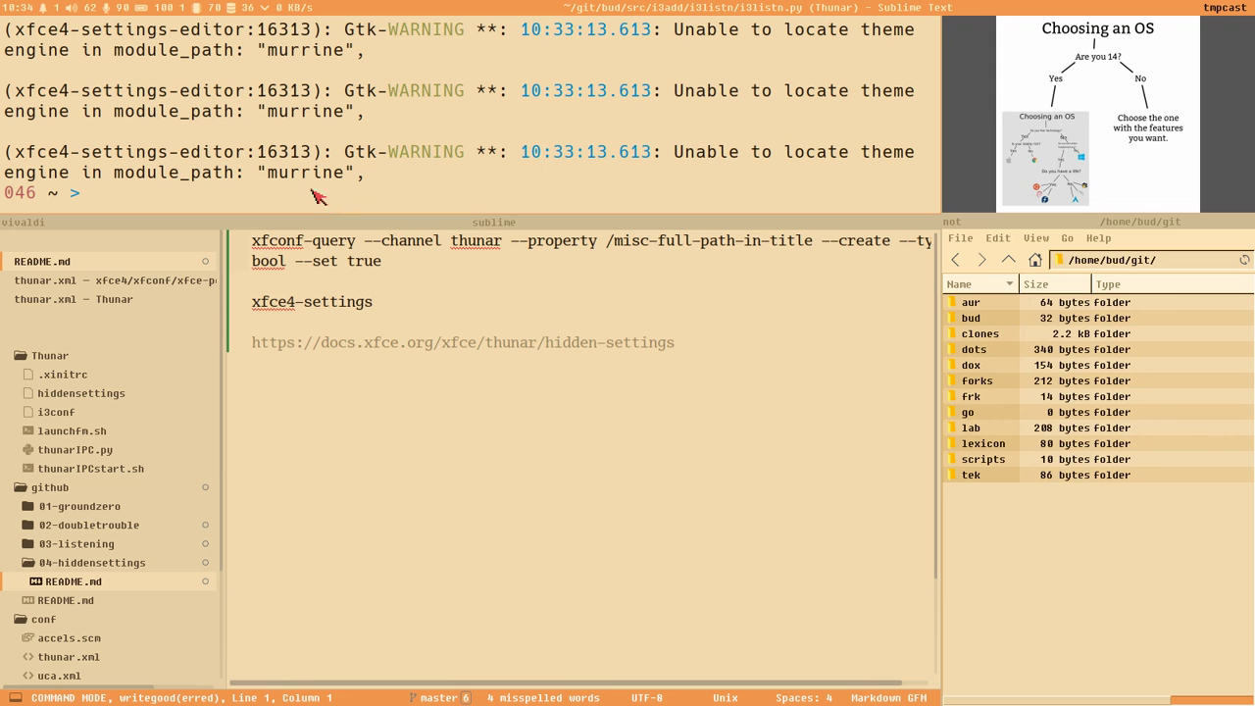
{"action": "left_click", "coordinate": [395, 226]}
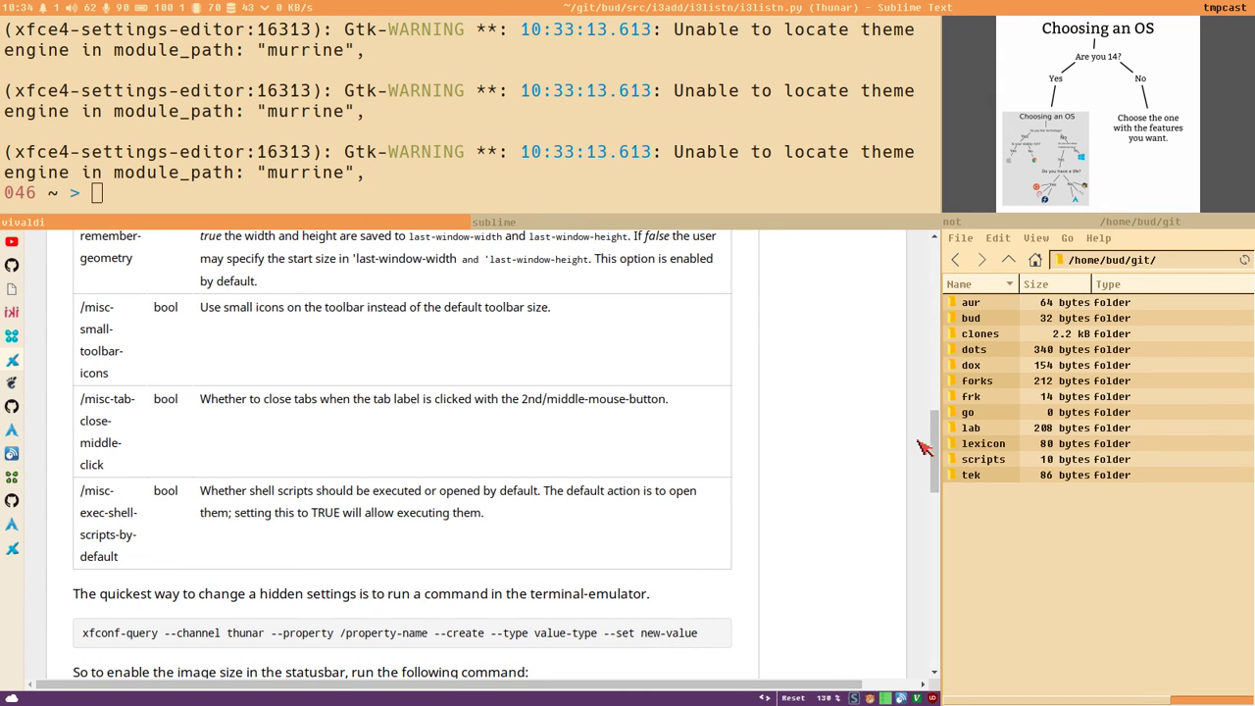
{"action": "scroll", "coordinate": [933, 441], "scroll_direction": "down", "scroll_amount": 1}
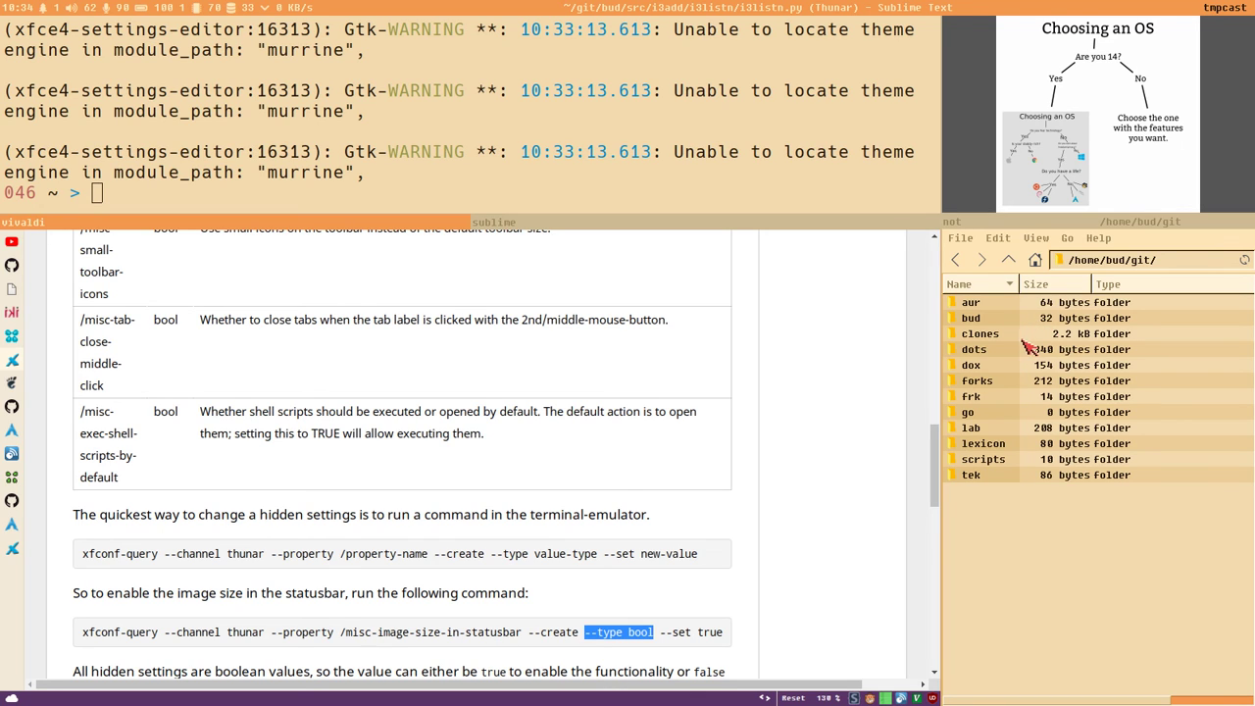
- Select the forks folder in Thunar and toggle repeatedly between the icon view and the detailed list view, ending on the detailed list
{"action": "left_click", "coordinate": [1002, 385]}
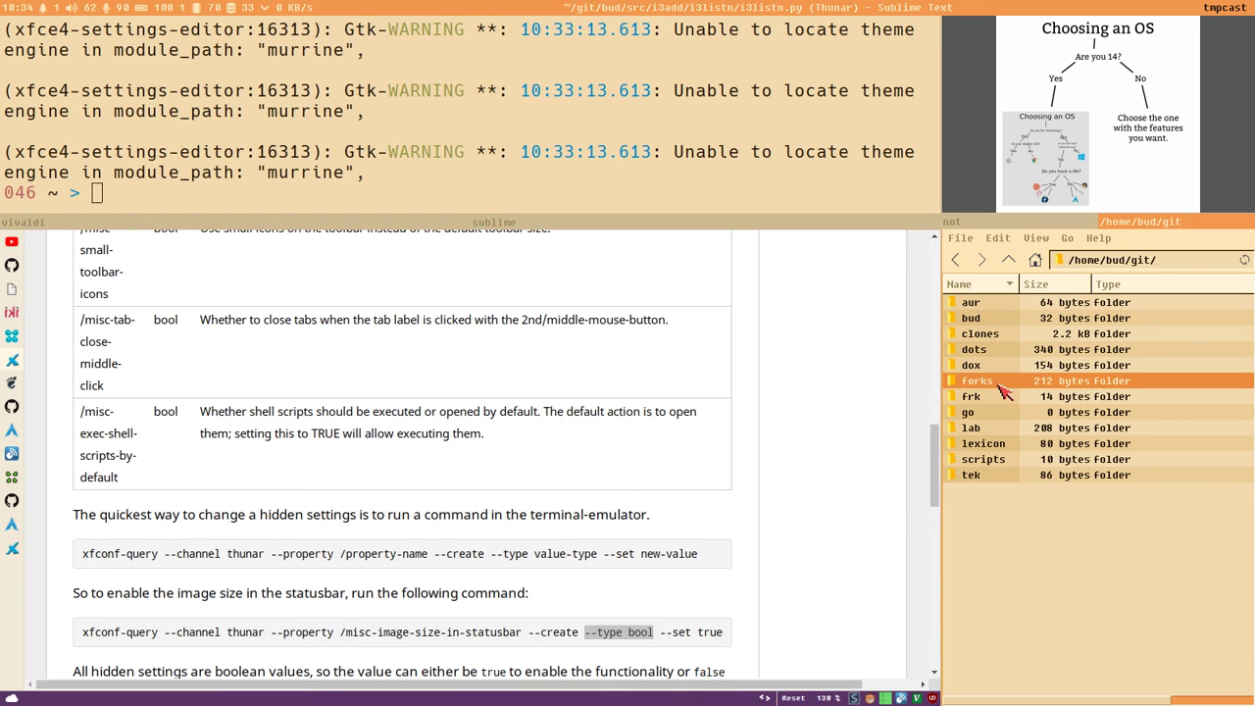
{"action": "key", "text": "ctrl+1"}
{"action": "key", "text": "ctrl+2"}
{"action": "key", "text": "ctrl+1"}
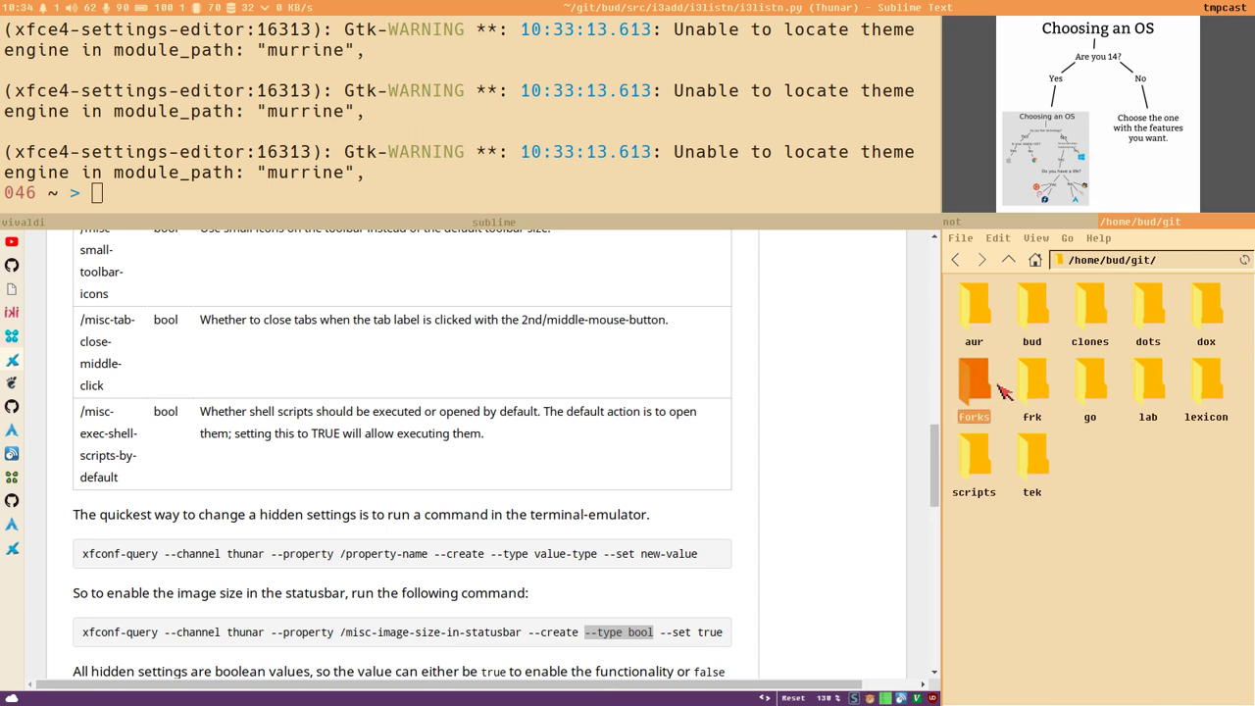
{"action": "key", "text": "ctrl+2"}
{"action": "key", "text": "ctrl+1"}
{"action": "key", "text": "ctrl+2"}
{"action": "key", "text": "ctrl+1"}
{"action": "key", "text": "ctrl+2"}
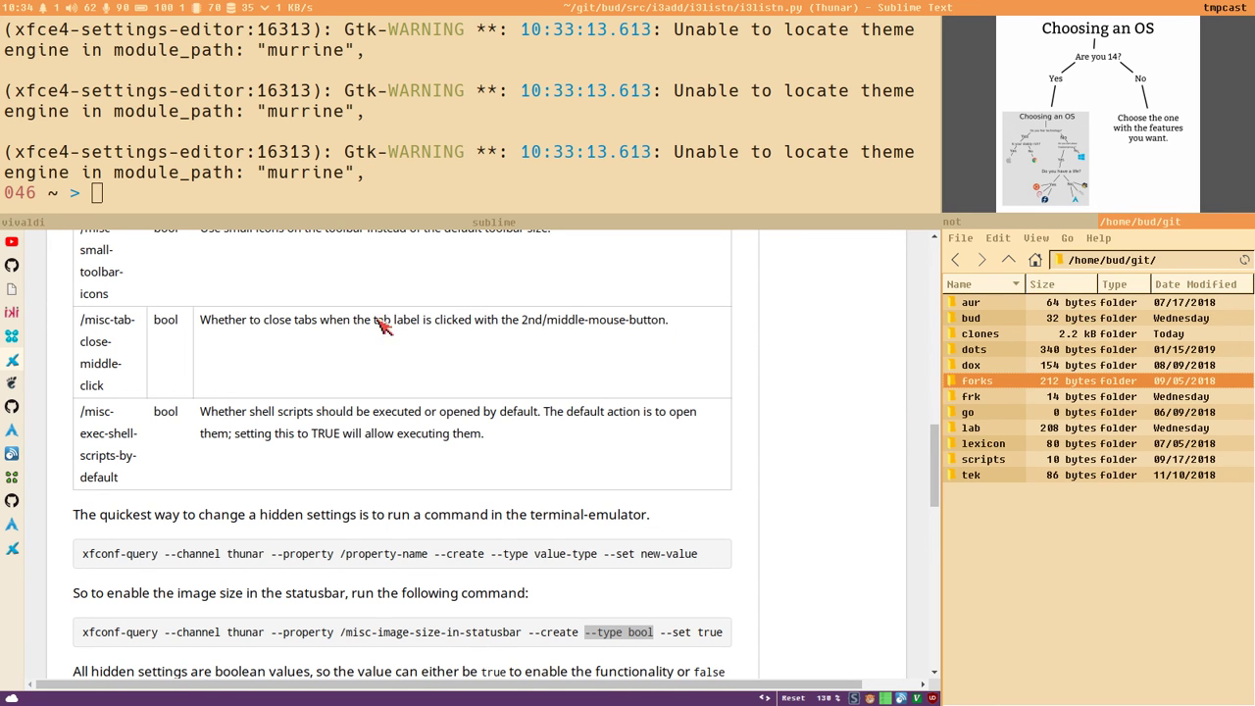
- Switch to Sublime Text, open the hiddensettings script, and select all xfconf-query commands on lines 3 to 13
{"action": "key", "text": "super+l"}
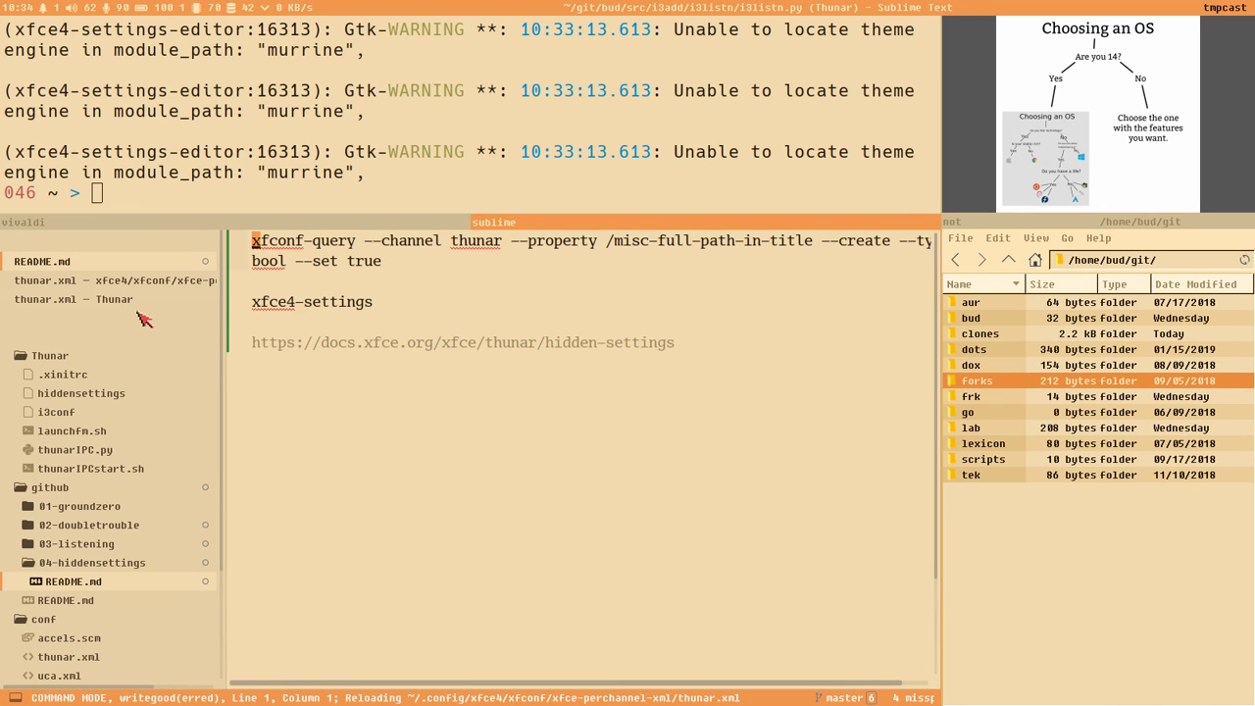
{"action": "left_click", "coordinate": [79, 394]}
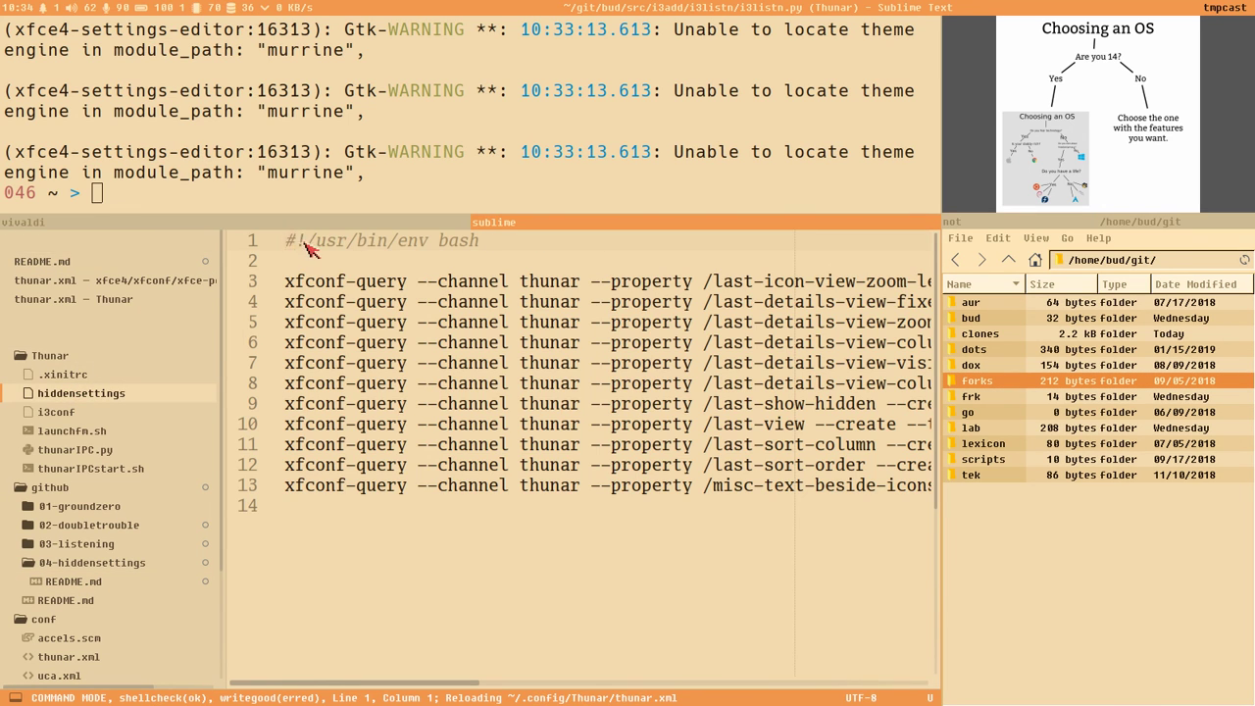
{"action": "left_click_drag", "start_coordinate": [281, 241], "coordinate": [569, 240]}
{"action": "left_click_drag", "start_coordinate": [284, 282], "coordinate": [1157, 548]}
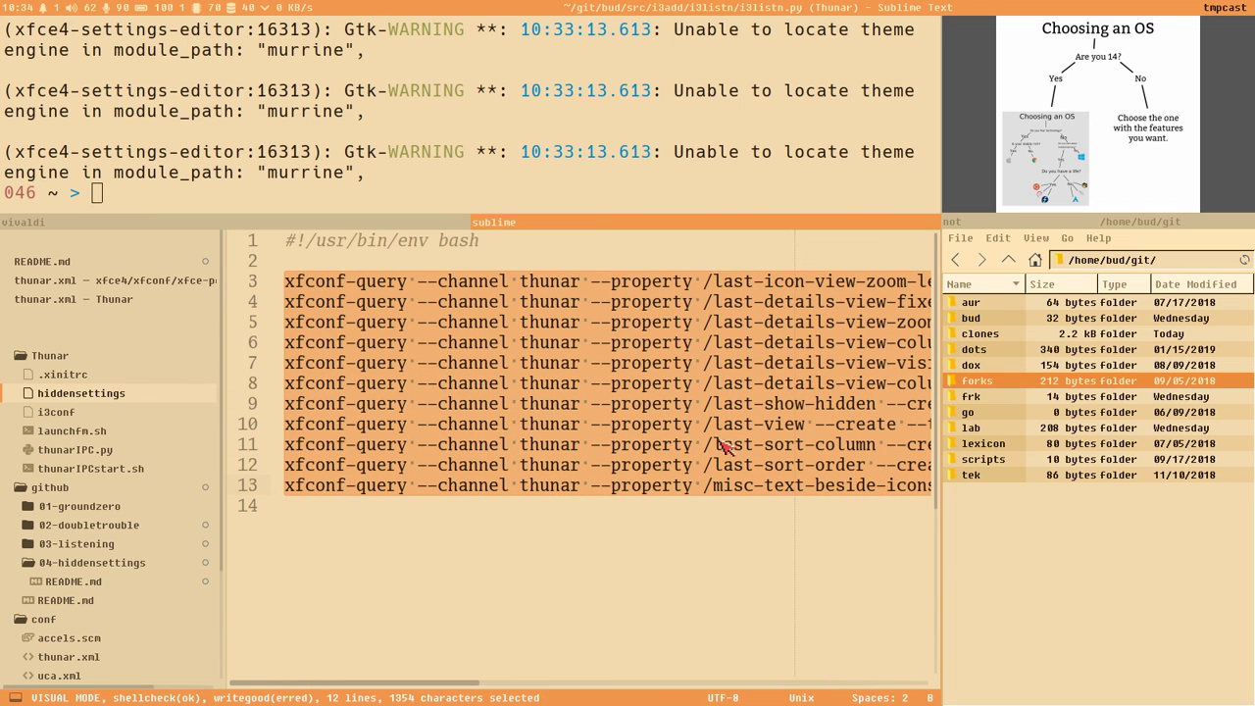